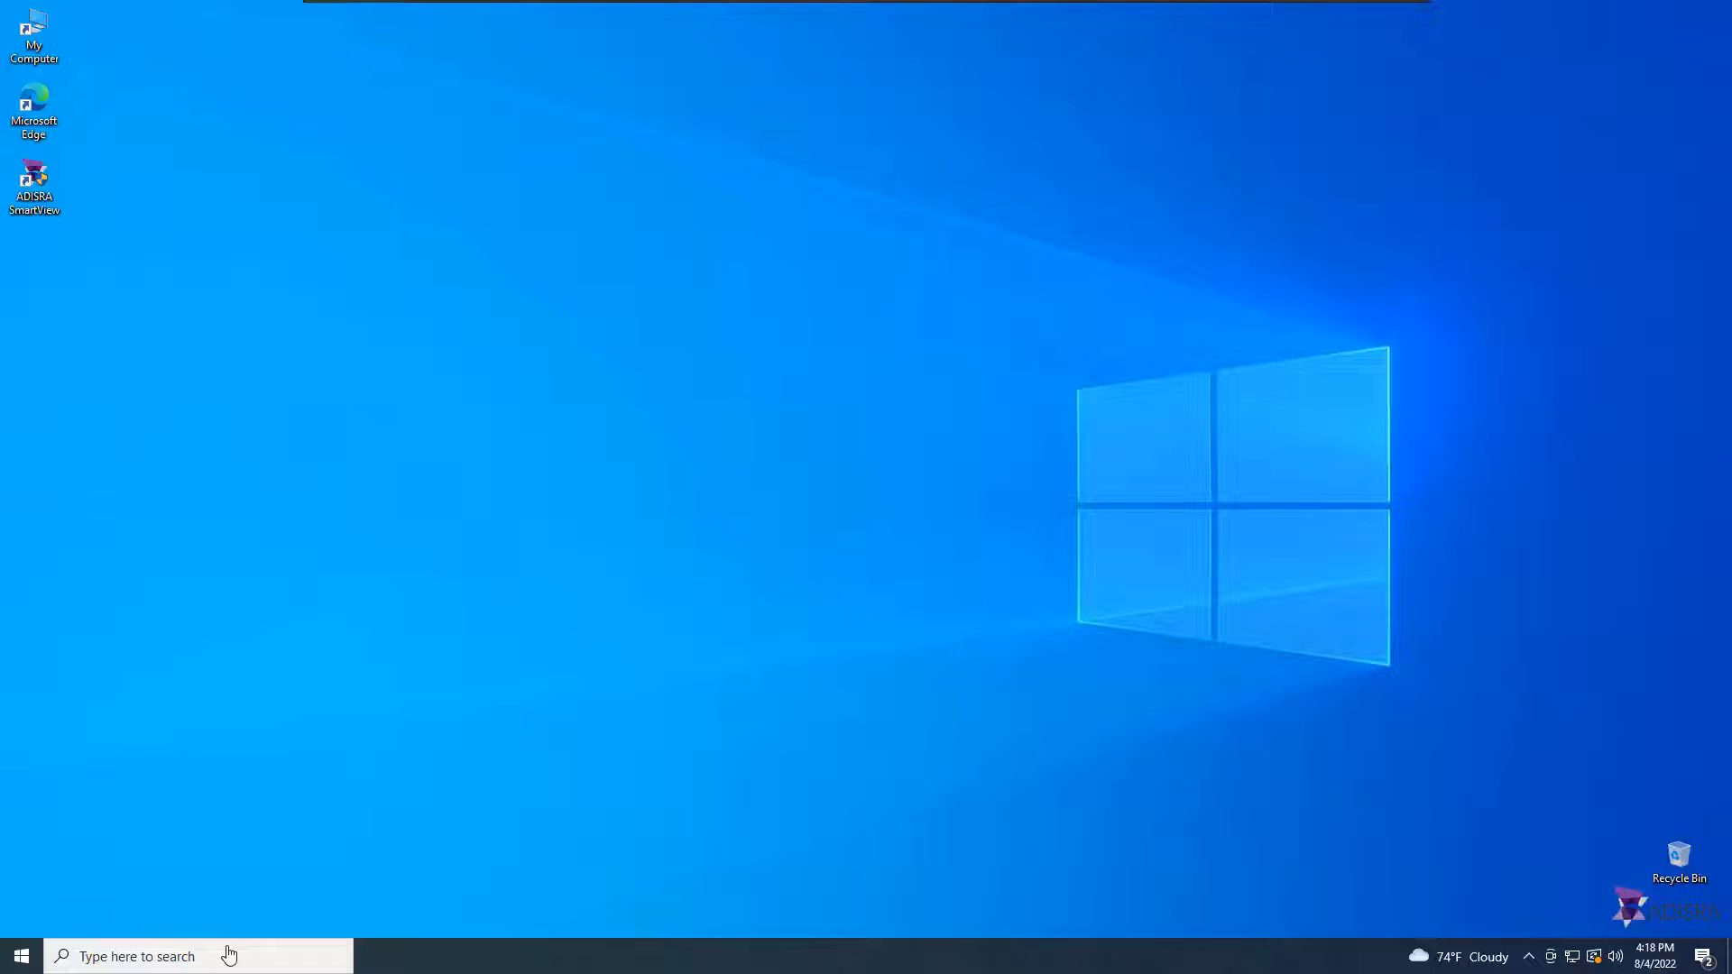
Step: Open Control Panel from the search and go to Programs to turn Windows features on or off
left_click(229, 954)
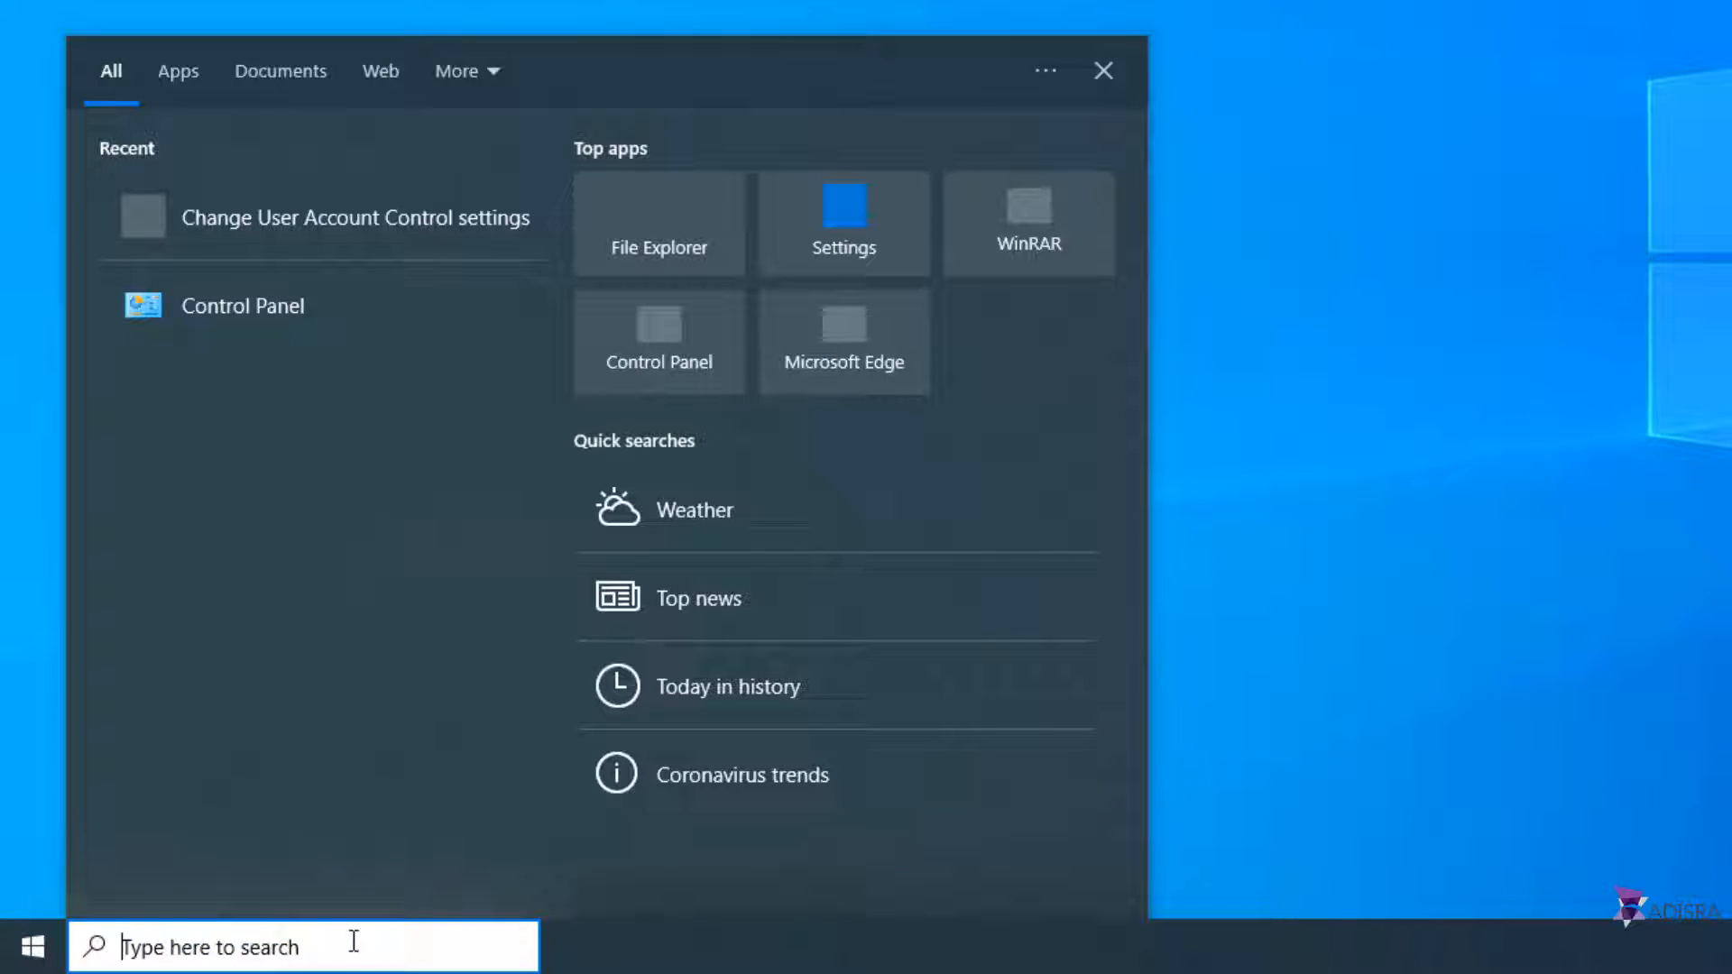
type("control")
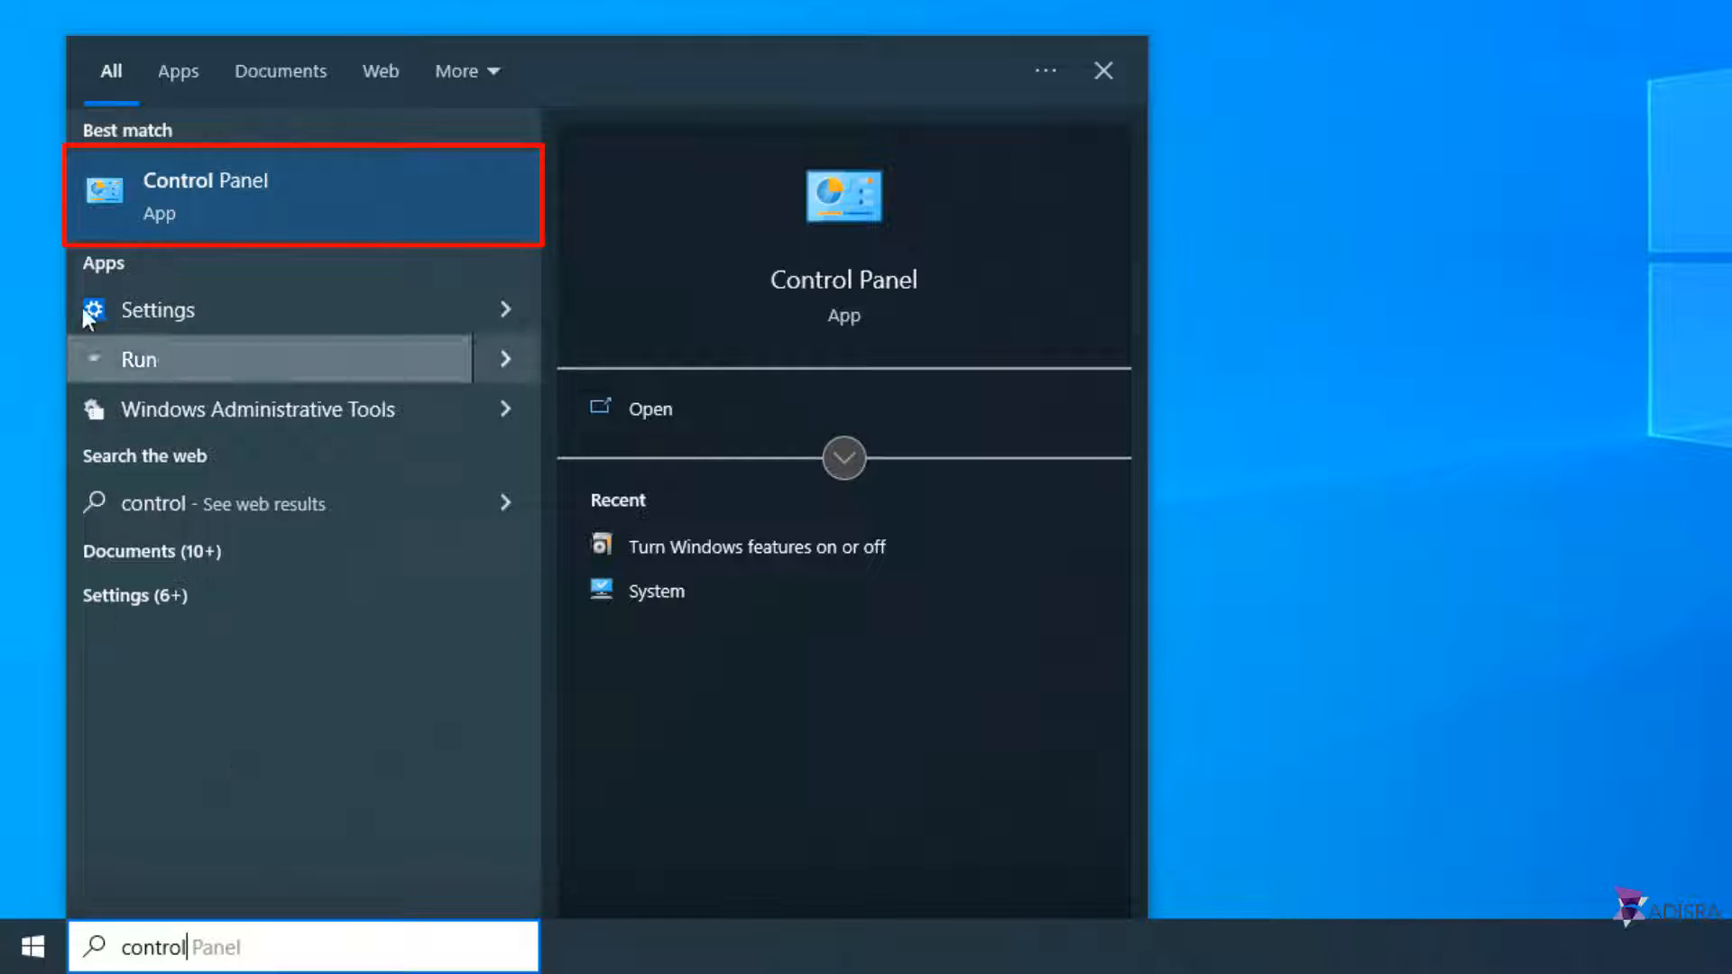
left_click(191, 216)
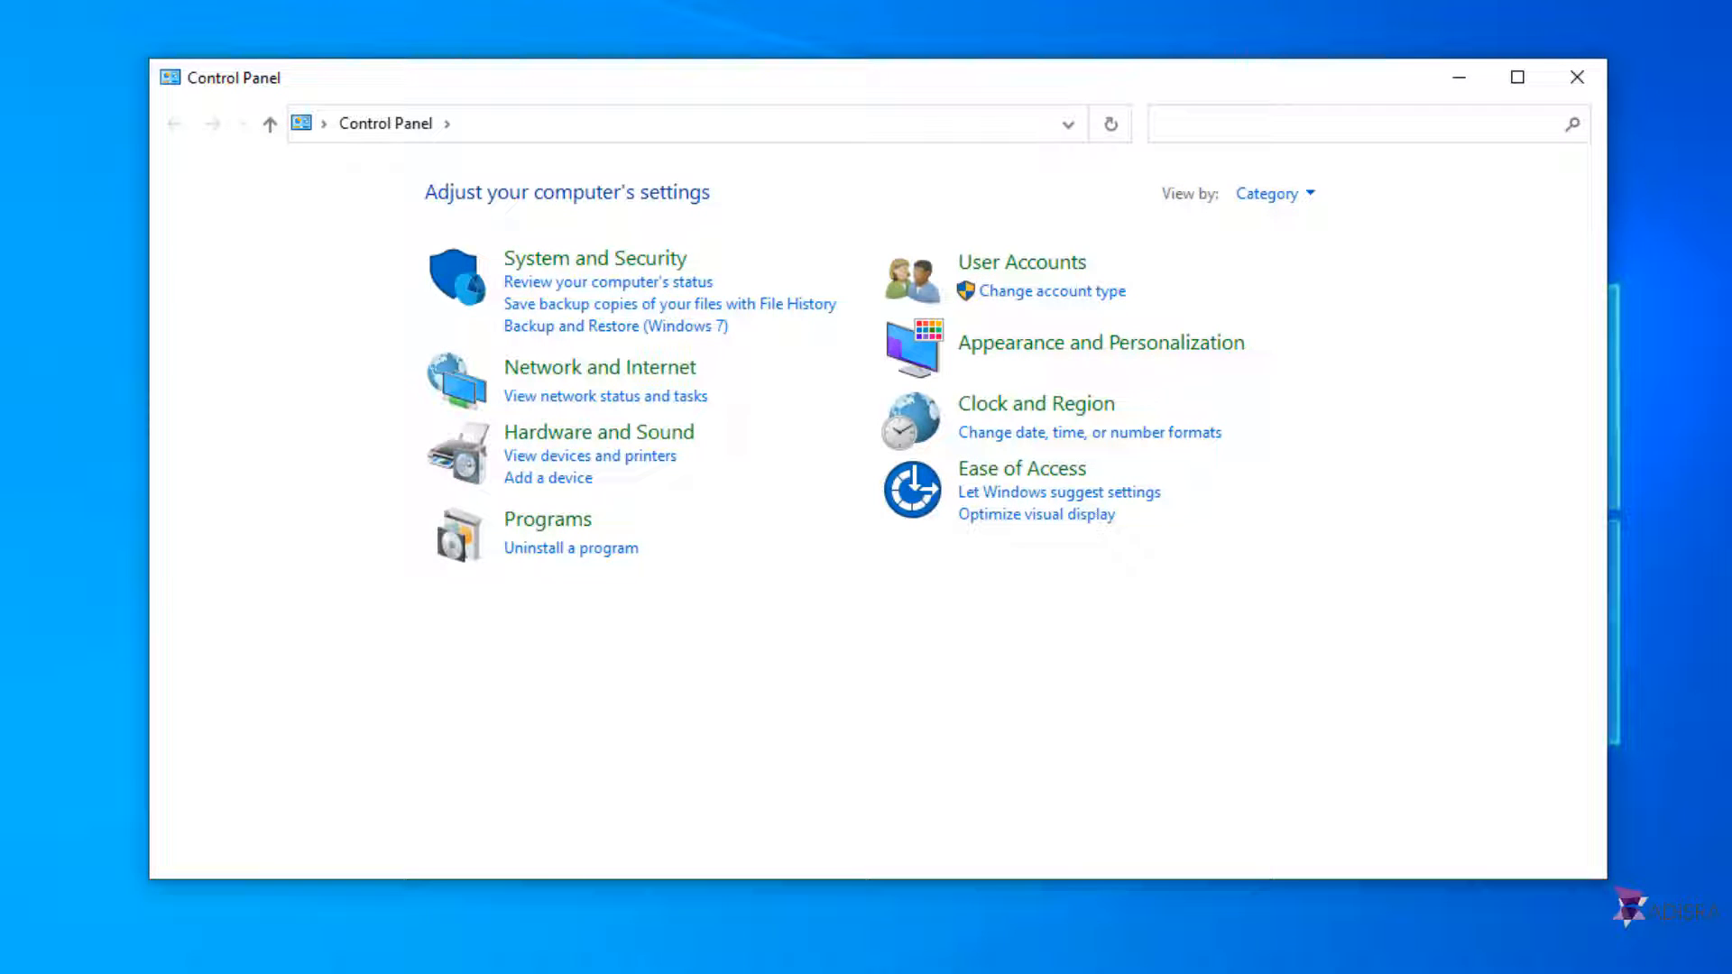
left_click(578, 525)
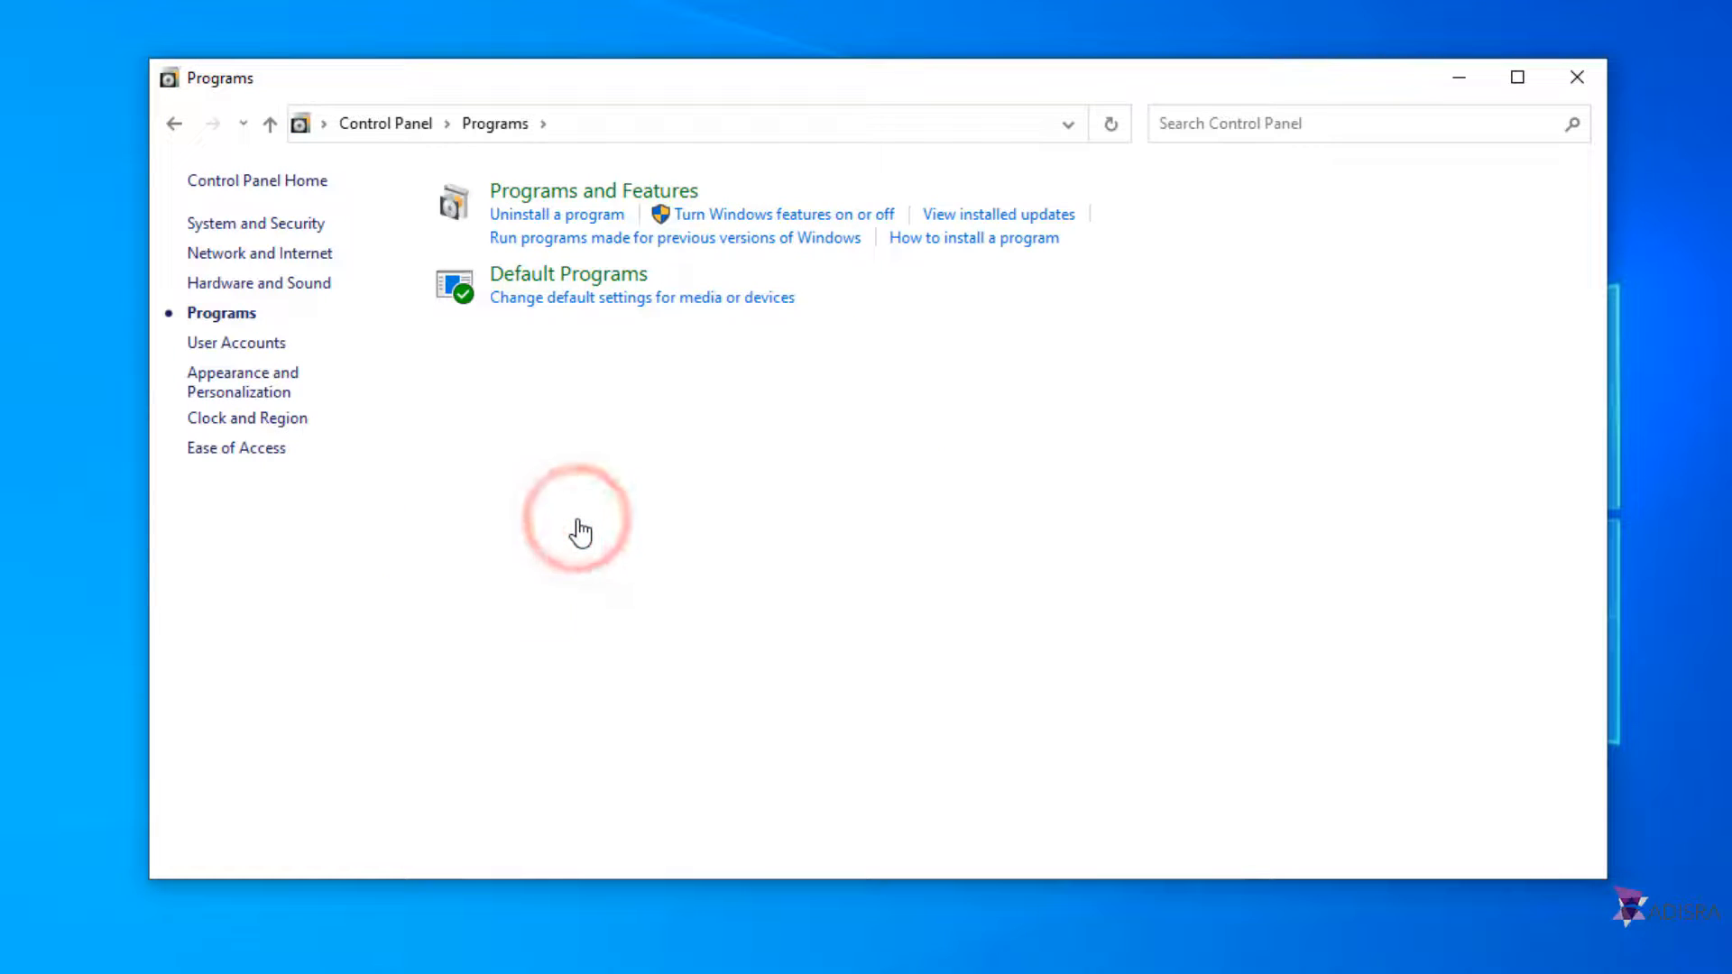
left_click(876, 220)
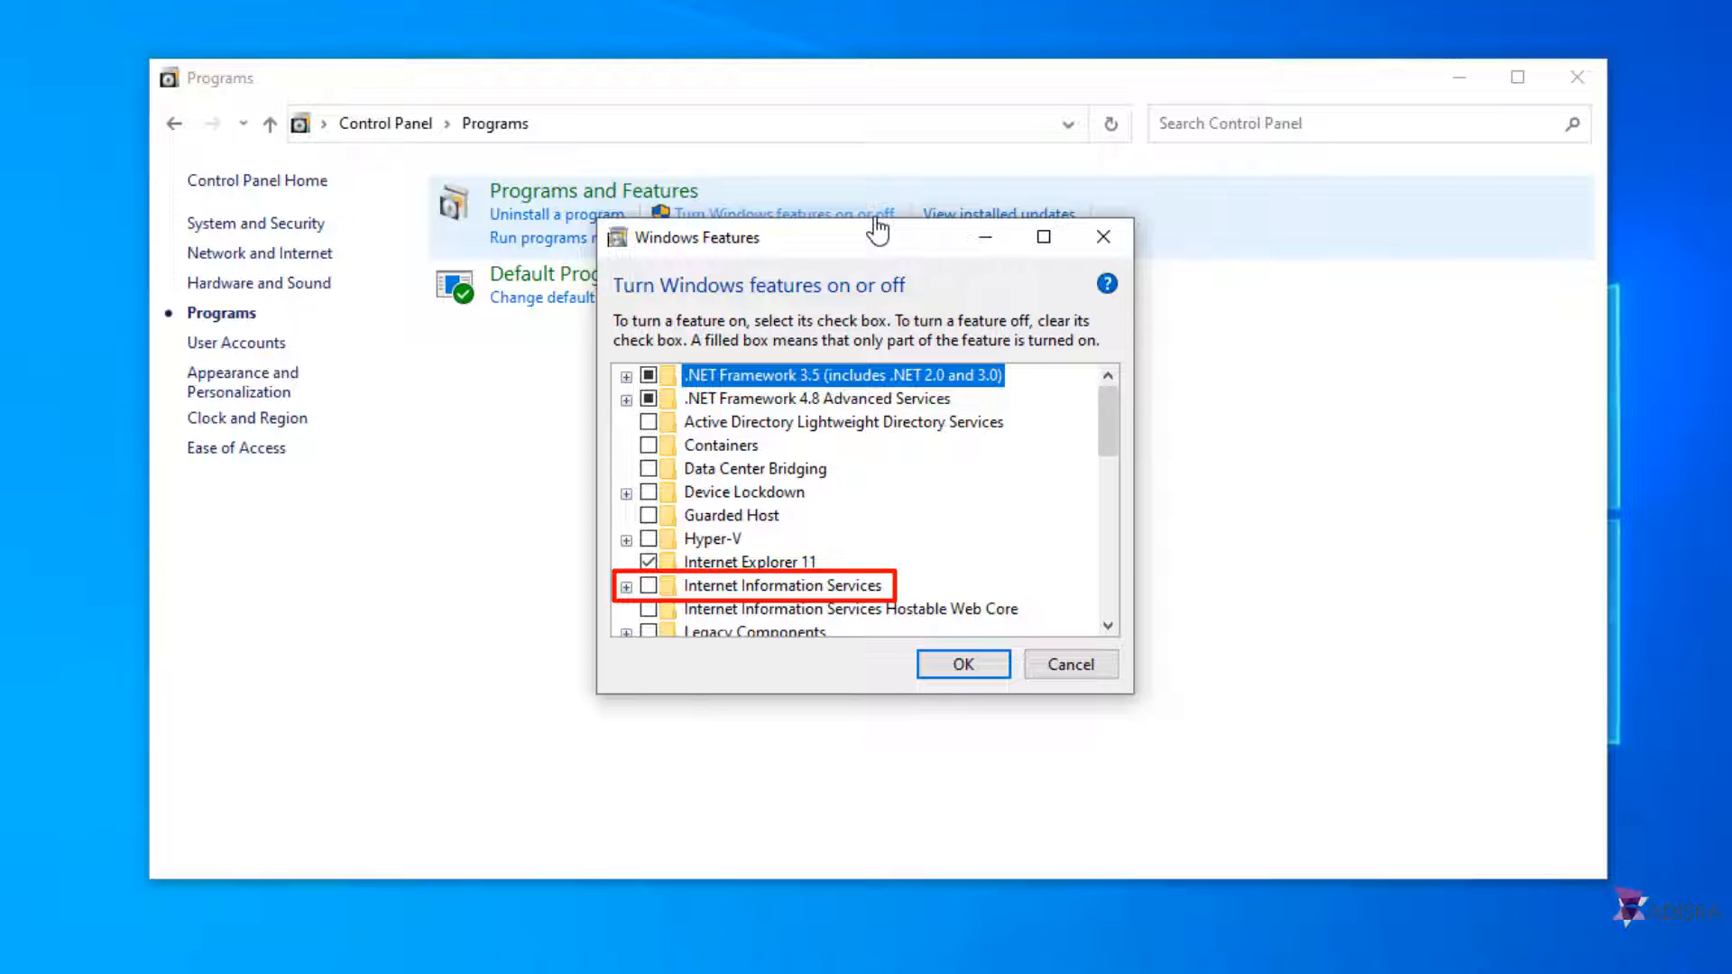
Step: Enable Internet Information Services in Windows Features and apply the change
left_click(648, 586)
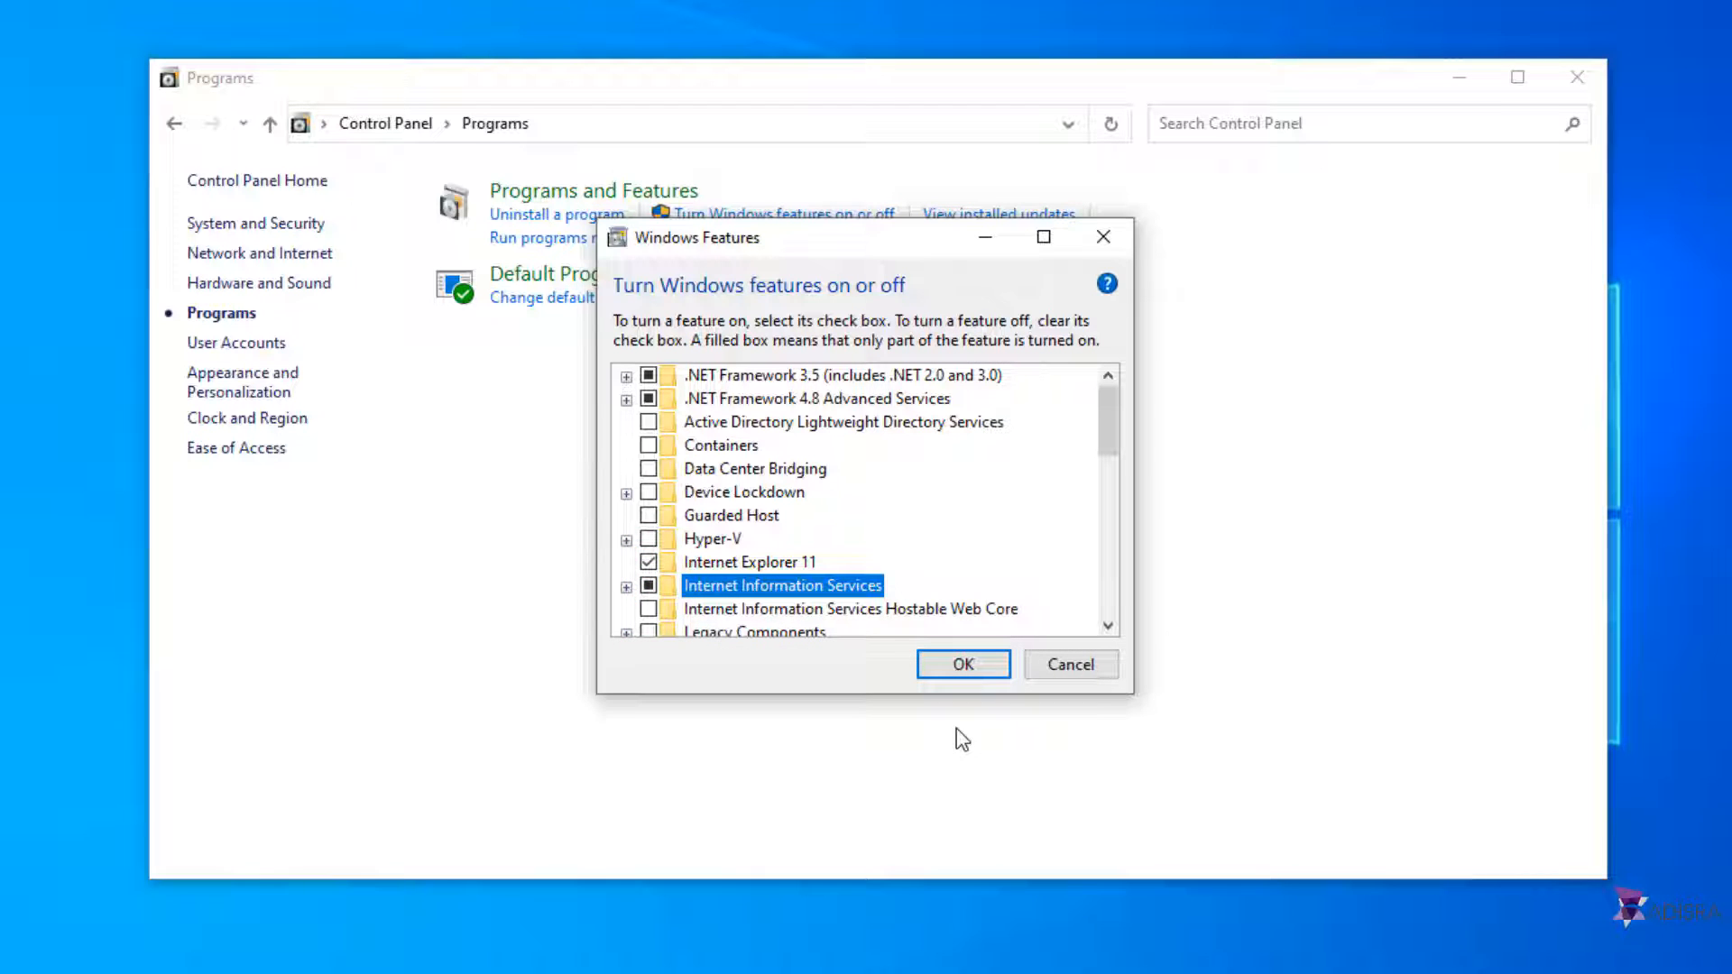
left_click(998, 669)
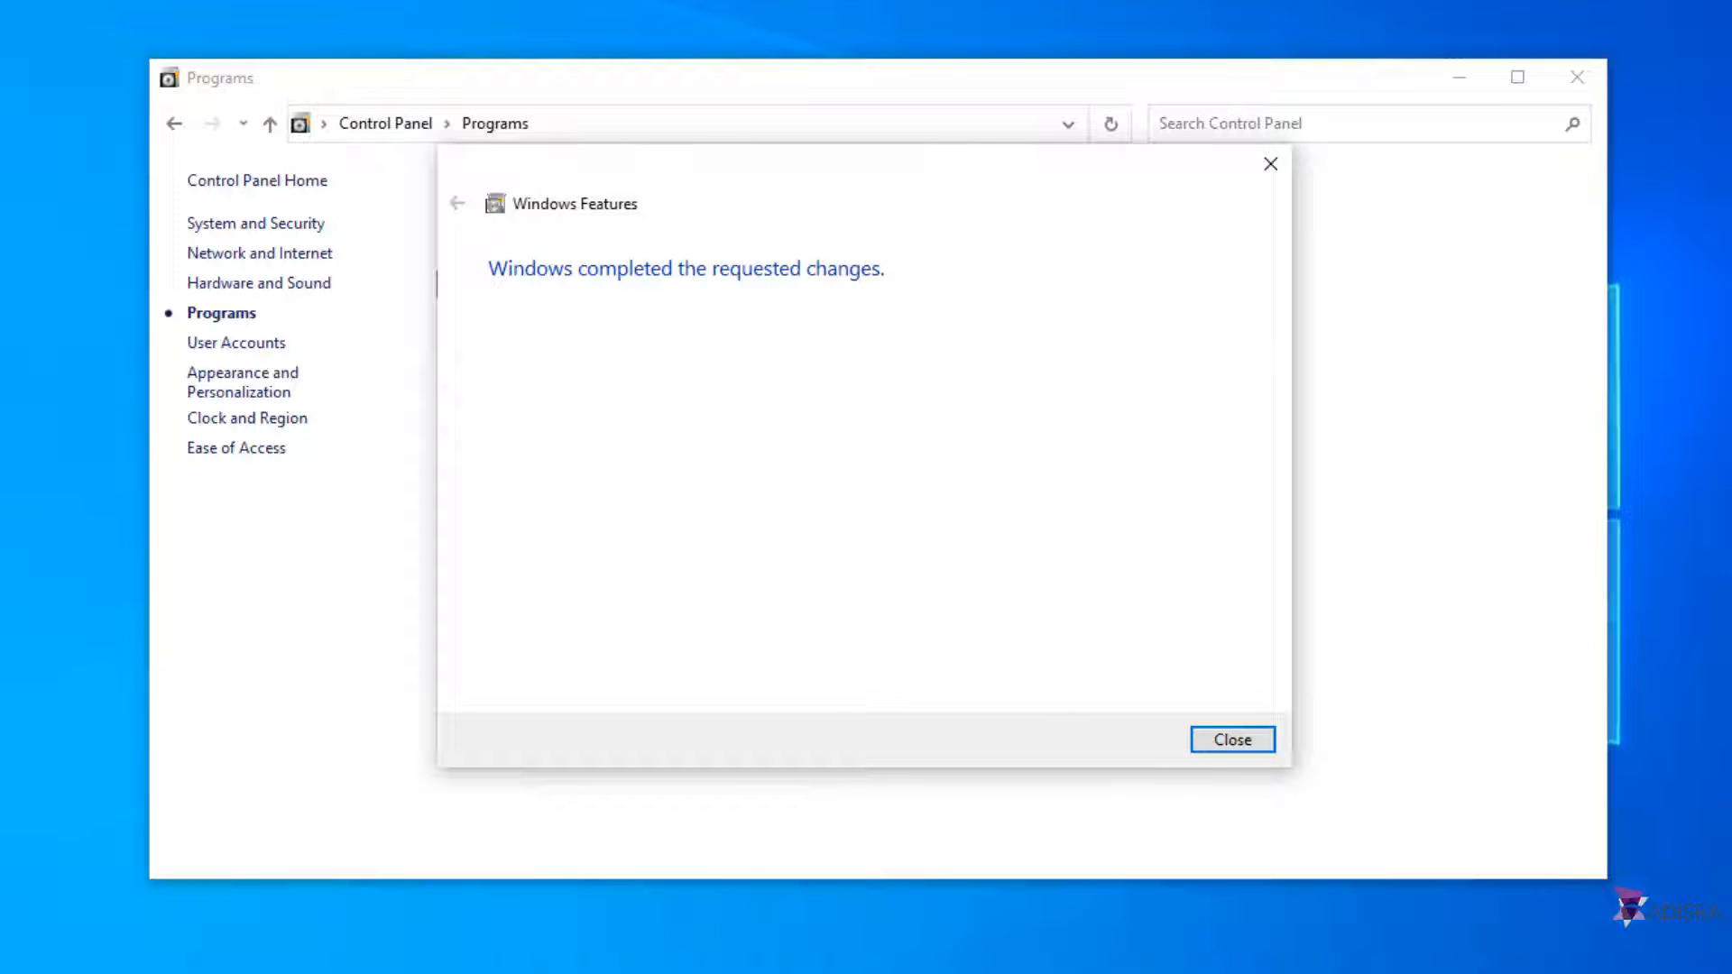
left_click(1232, 741)
Step: Reopen Windows Features to check the Internet Information Services setting, then close Control Panel
left_click(851, 218)
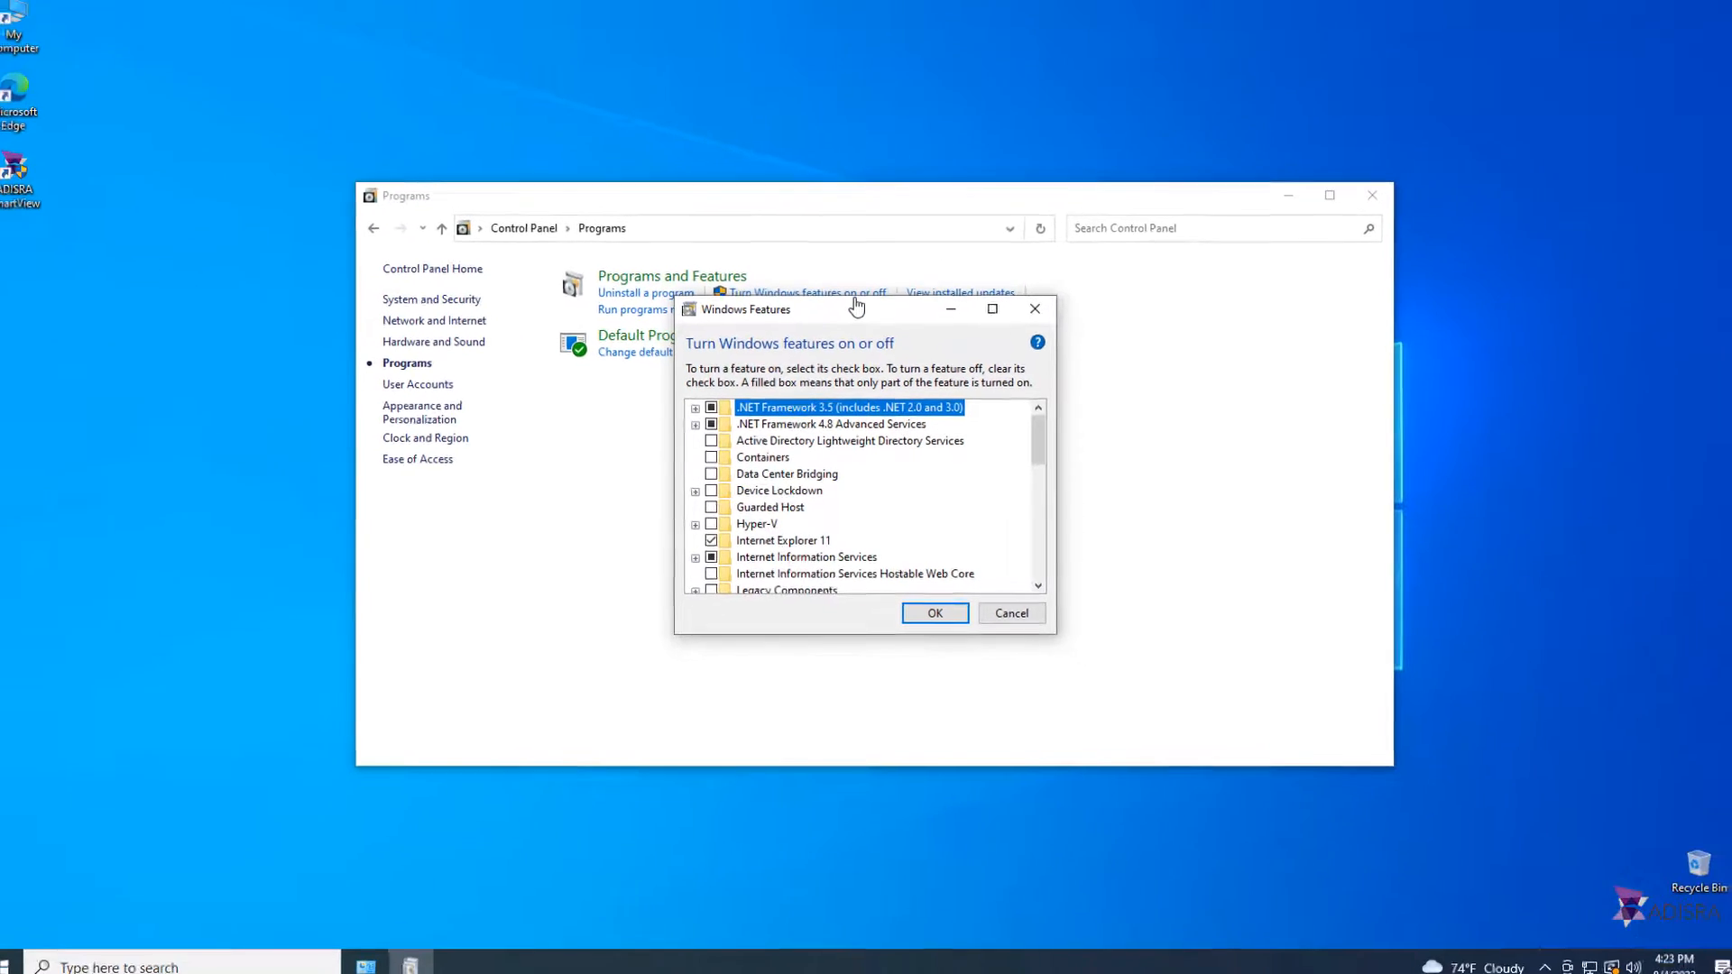
left_click(1011, 612)
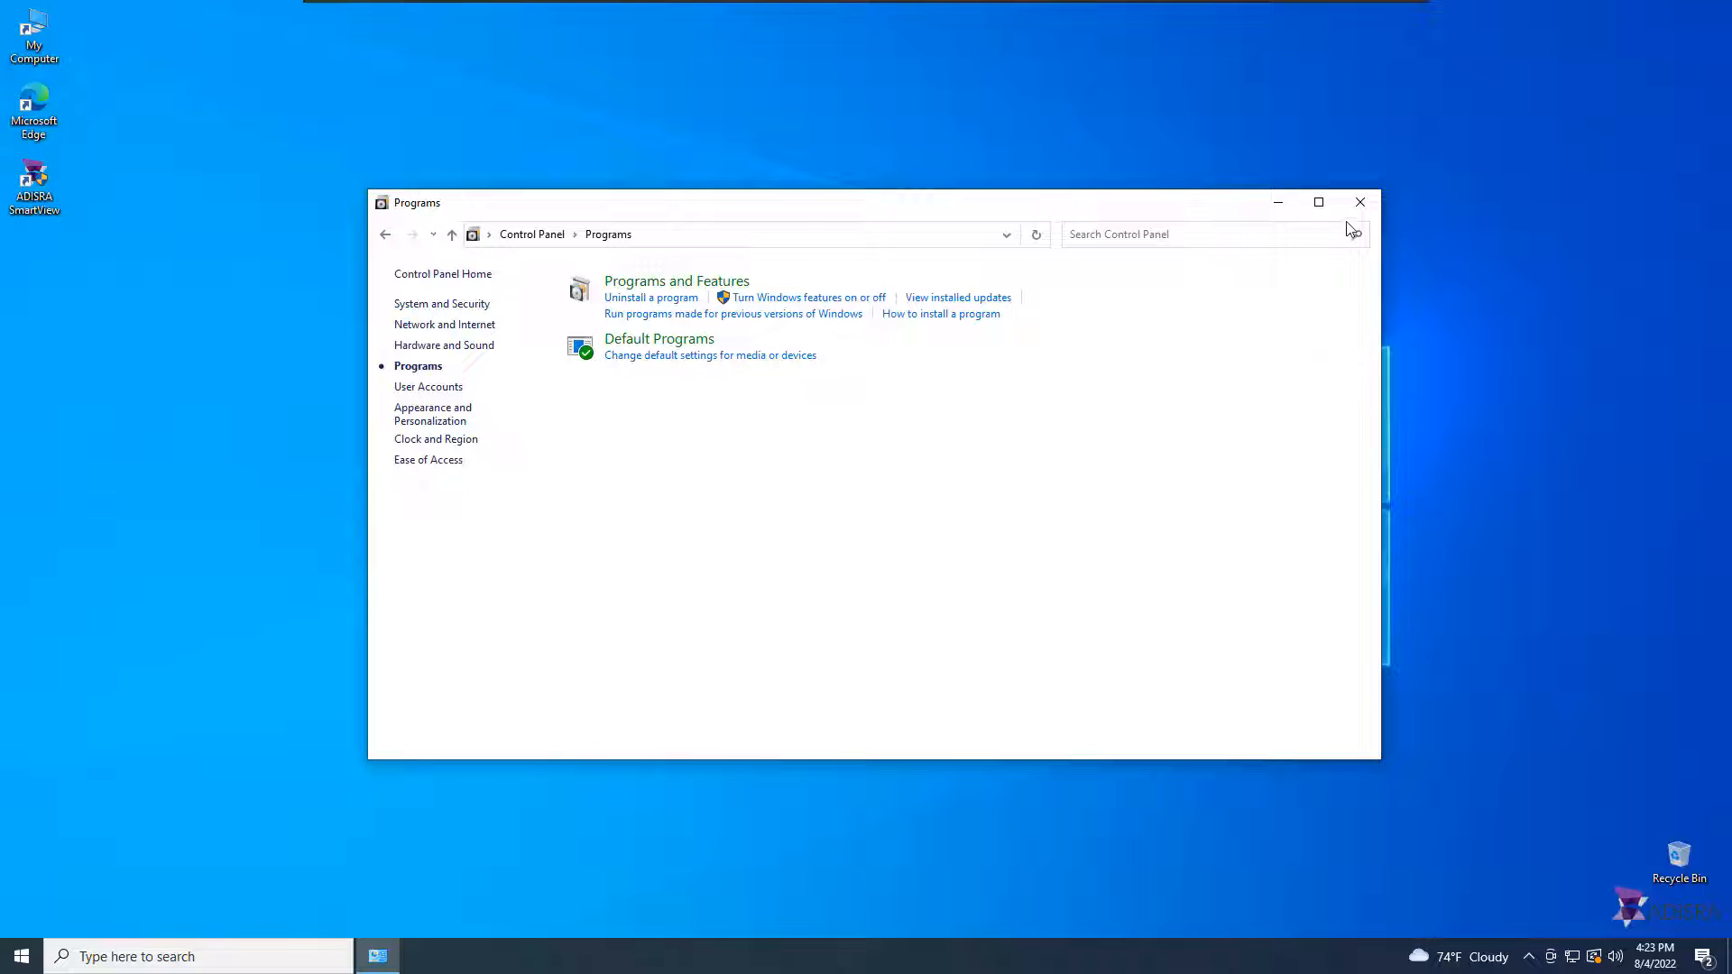
left_click(1360, 202)
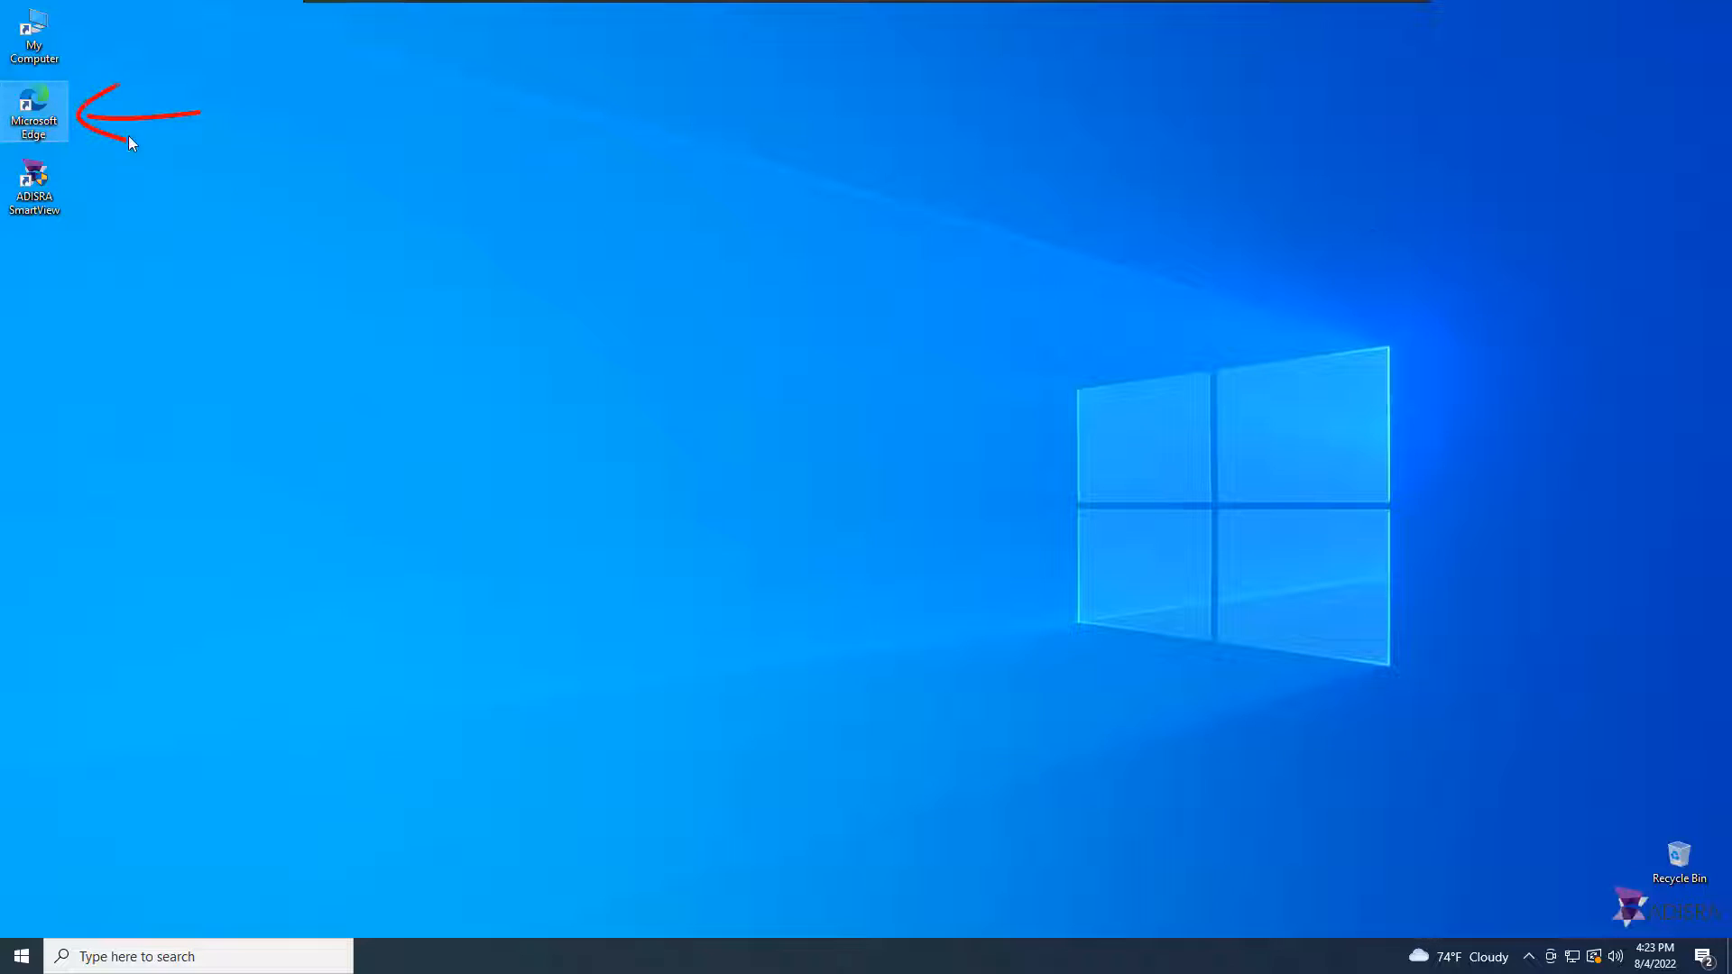
Step: Open localhost in Microsoft Edge to check the IIS default page, then close the browser
double_click(43, 102)
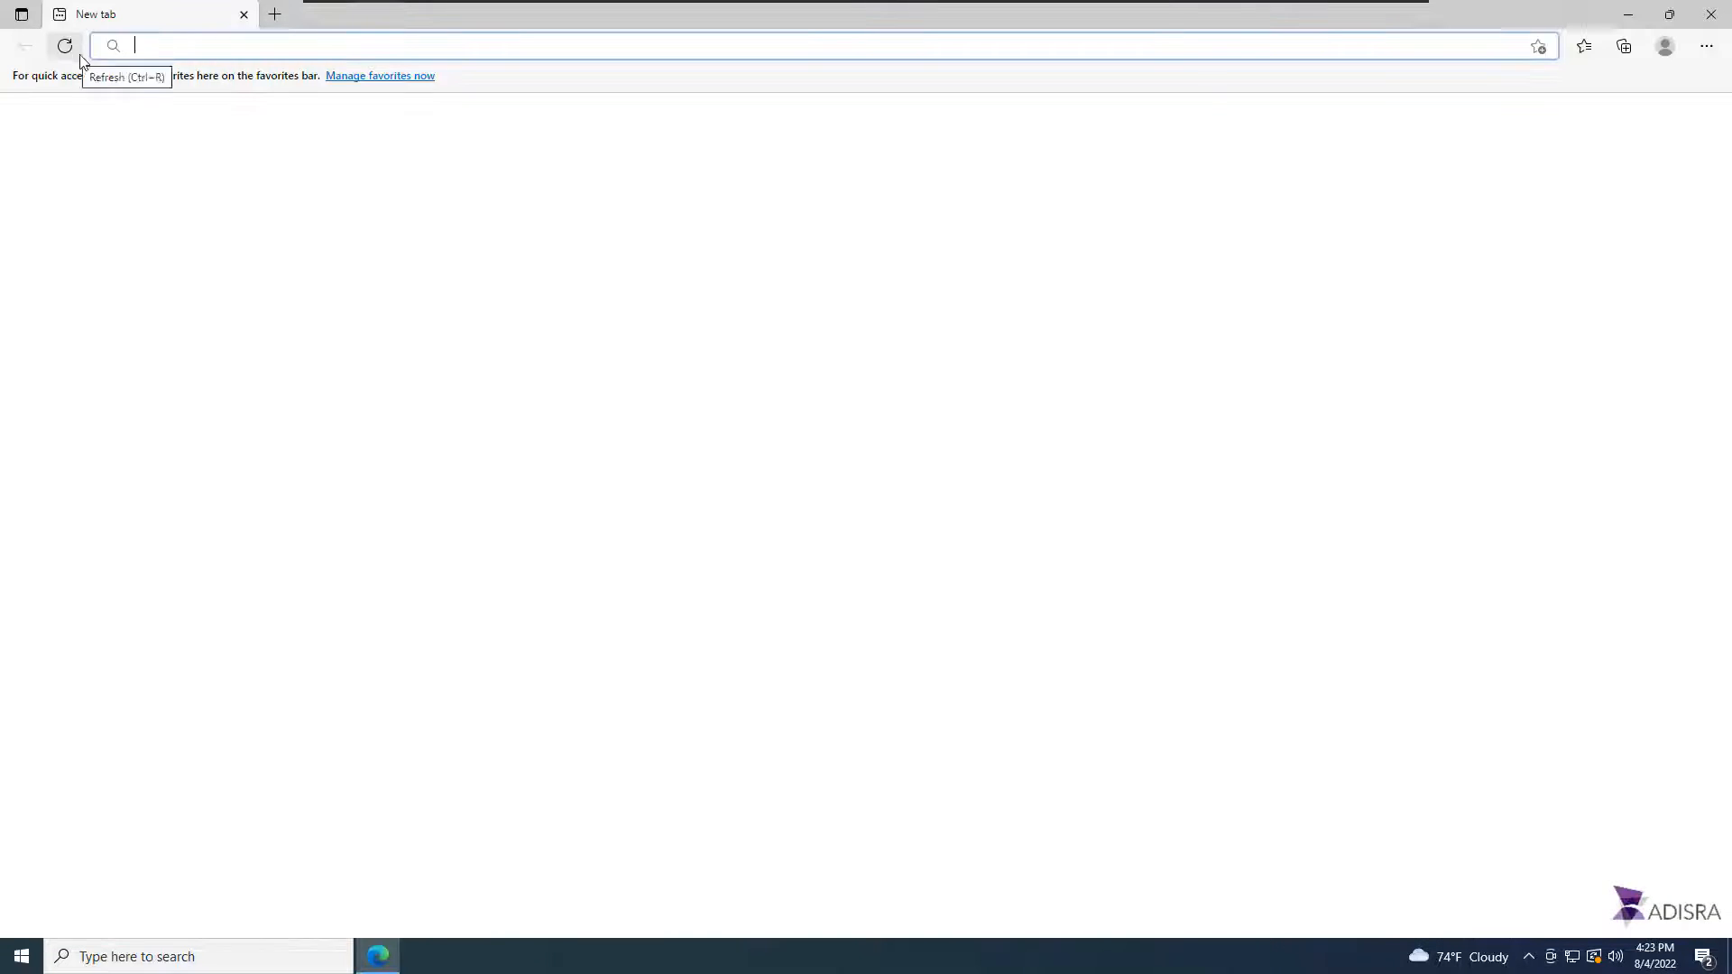
type("localhost")
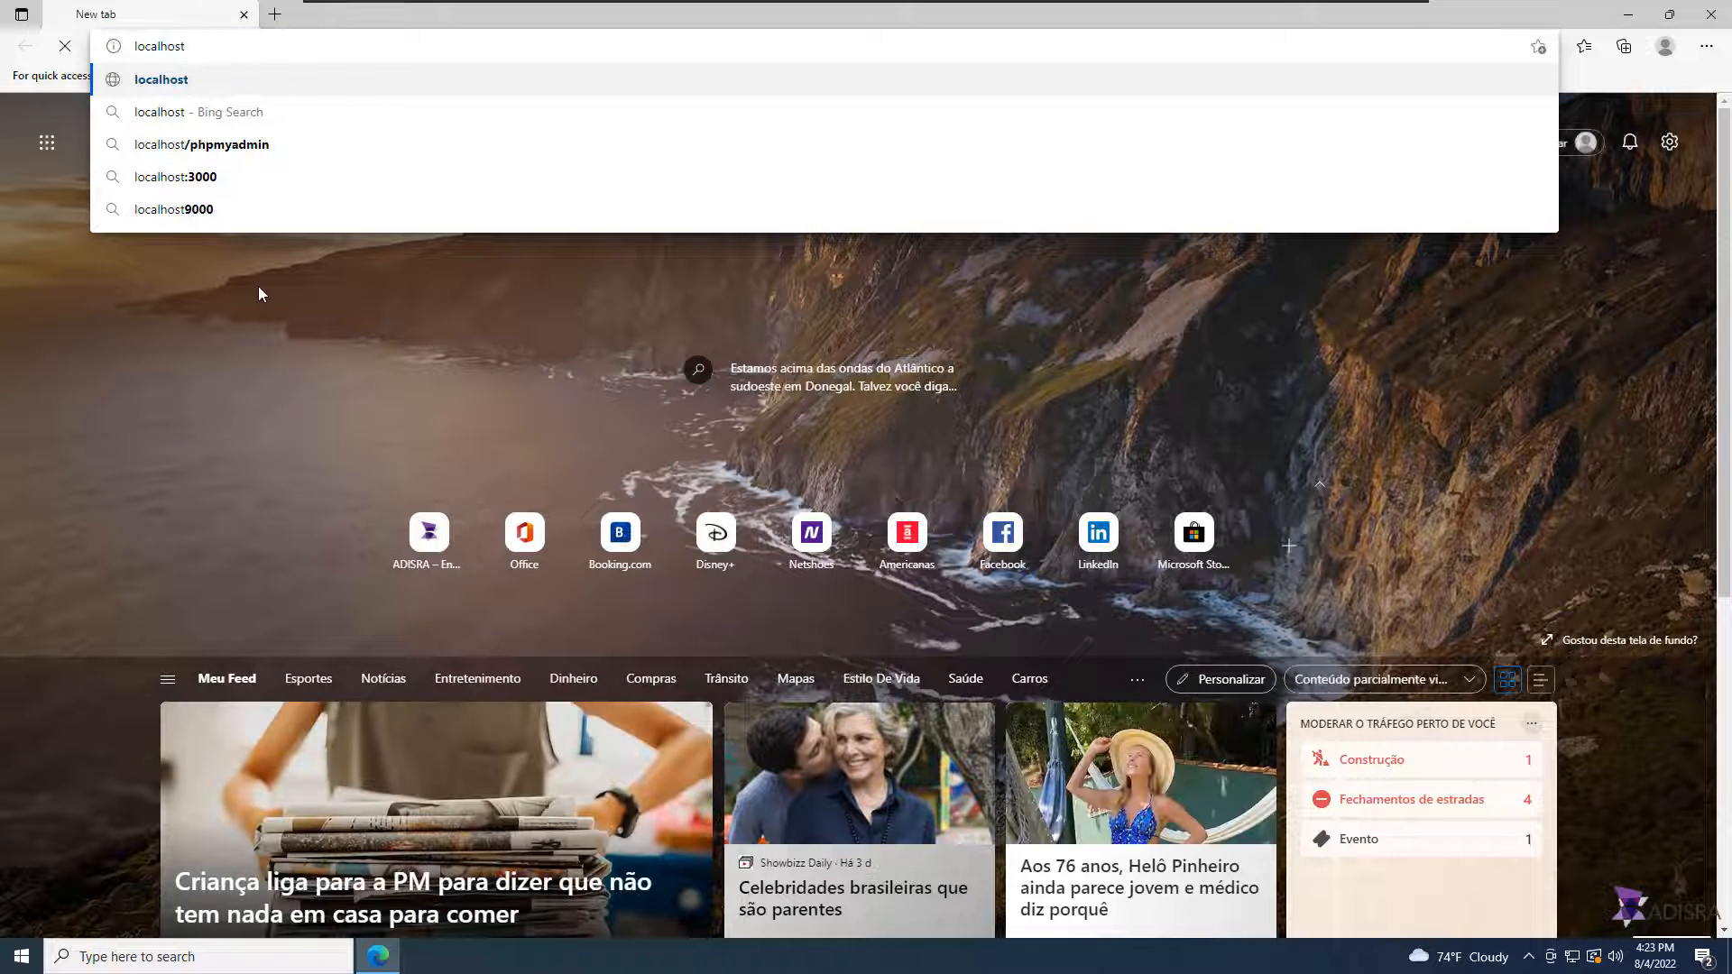
key("Return")
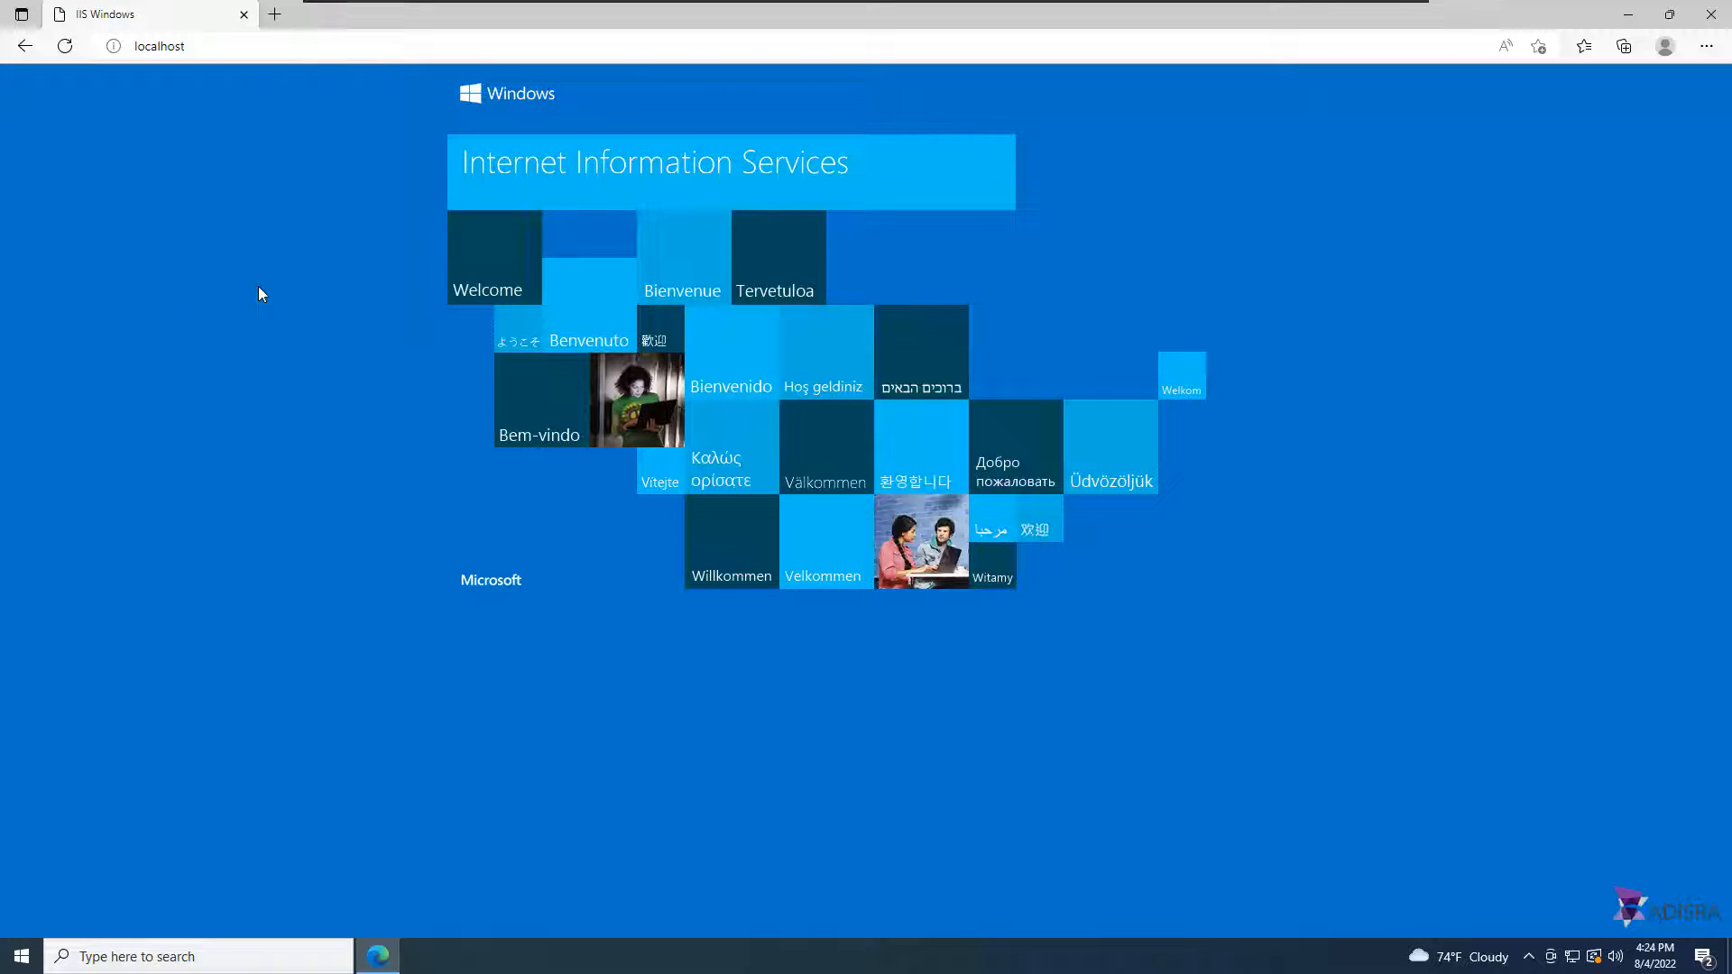
left_click(1706, 19)
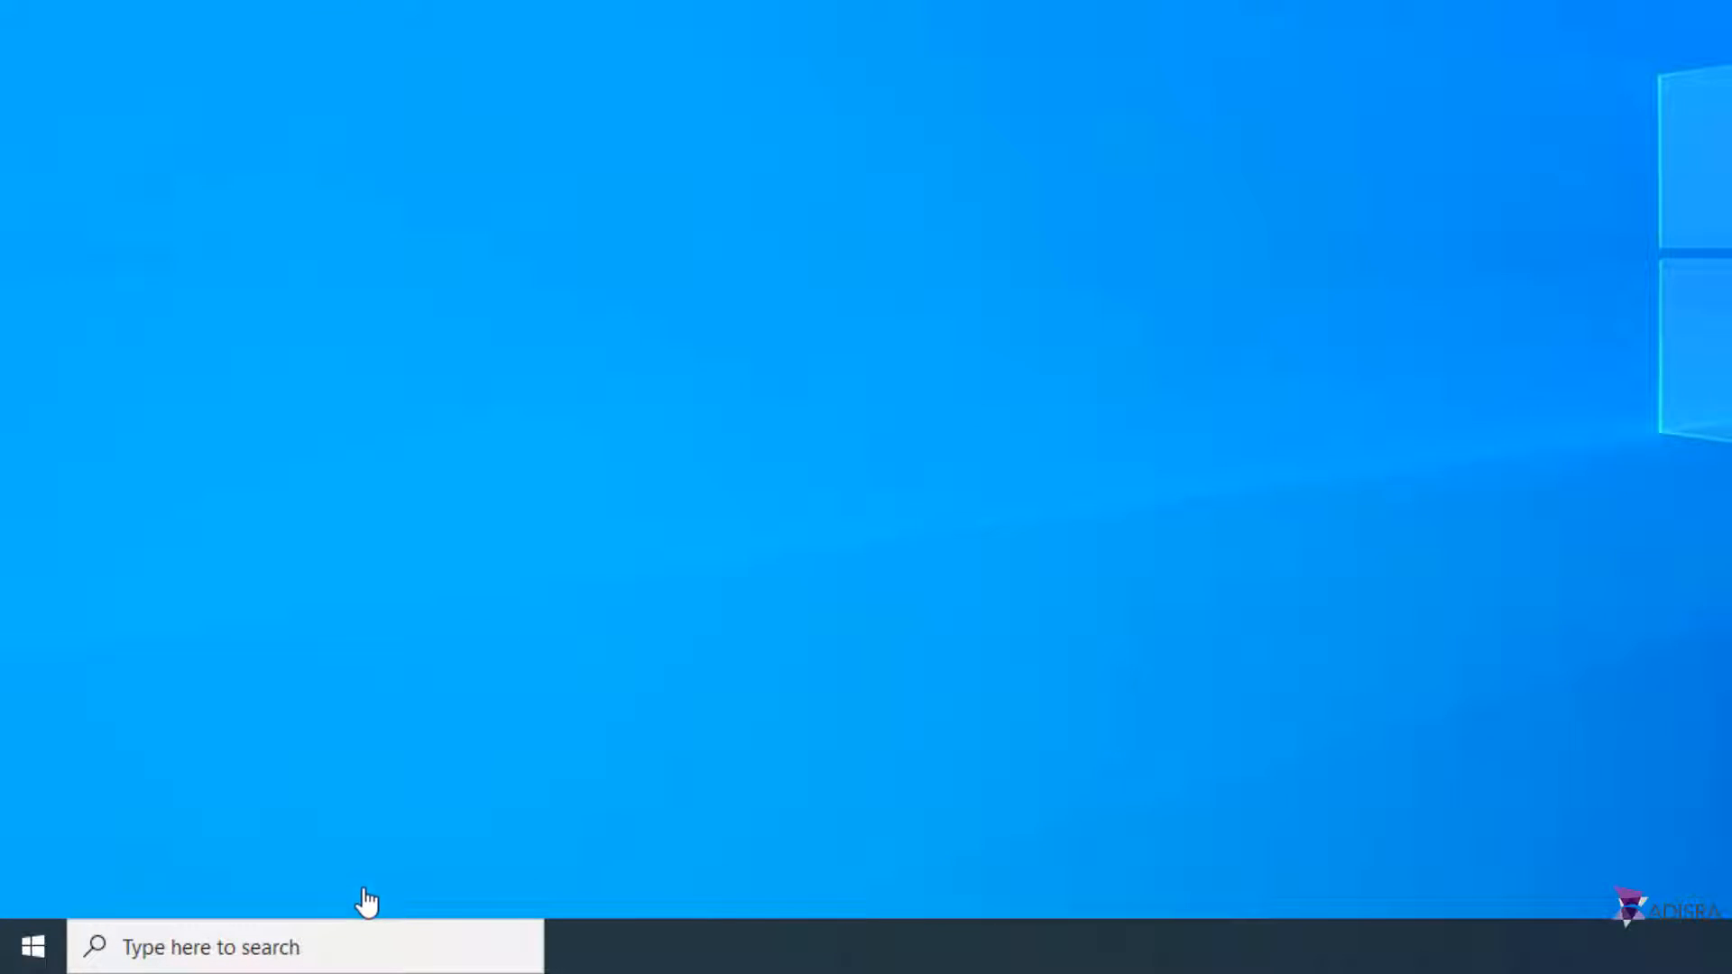
Step: Open Internet Information Services (IIS) Manager from the search and expand the server connection
left_click(367, 945)
type("iis")
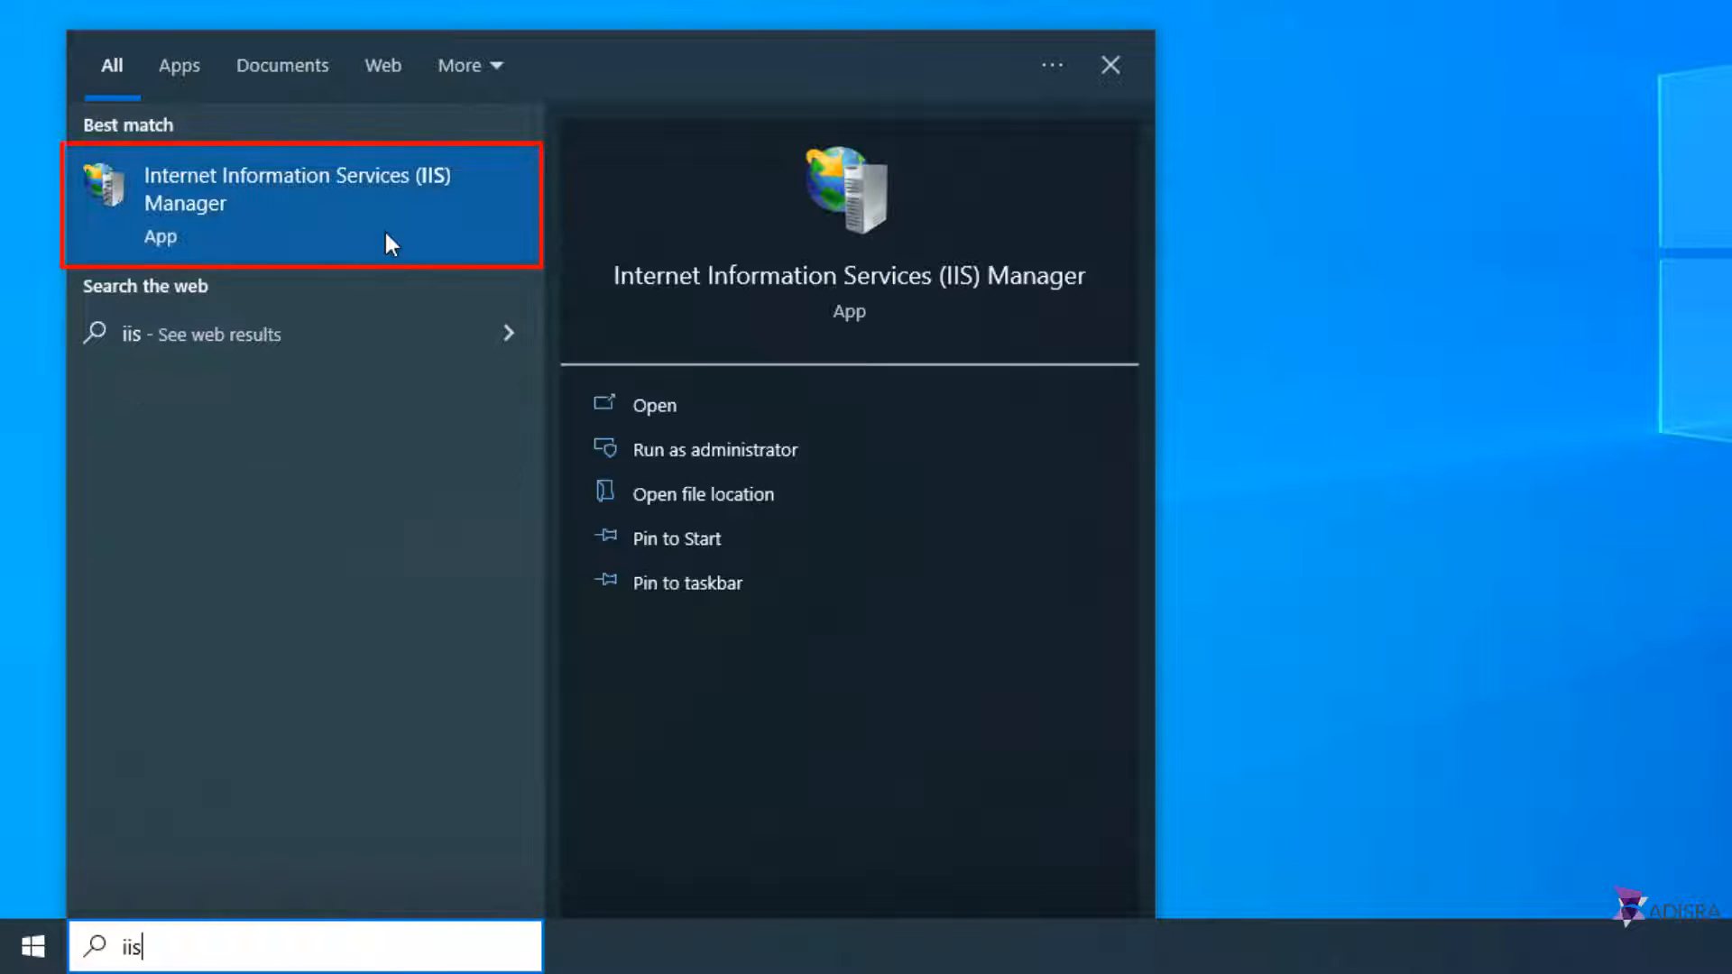
left_click(443, 221)
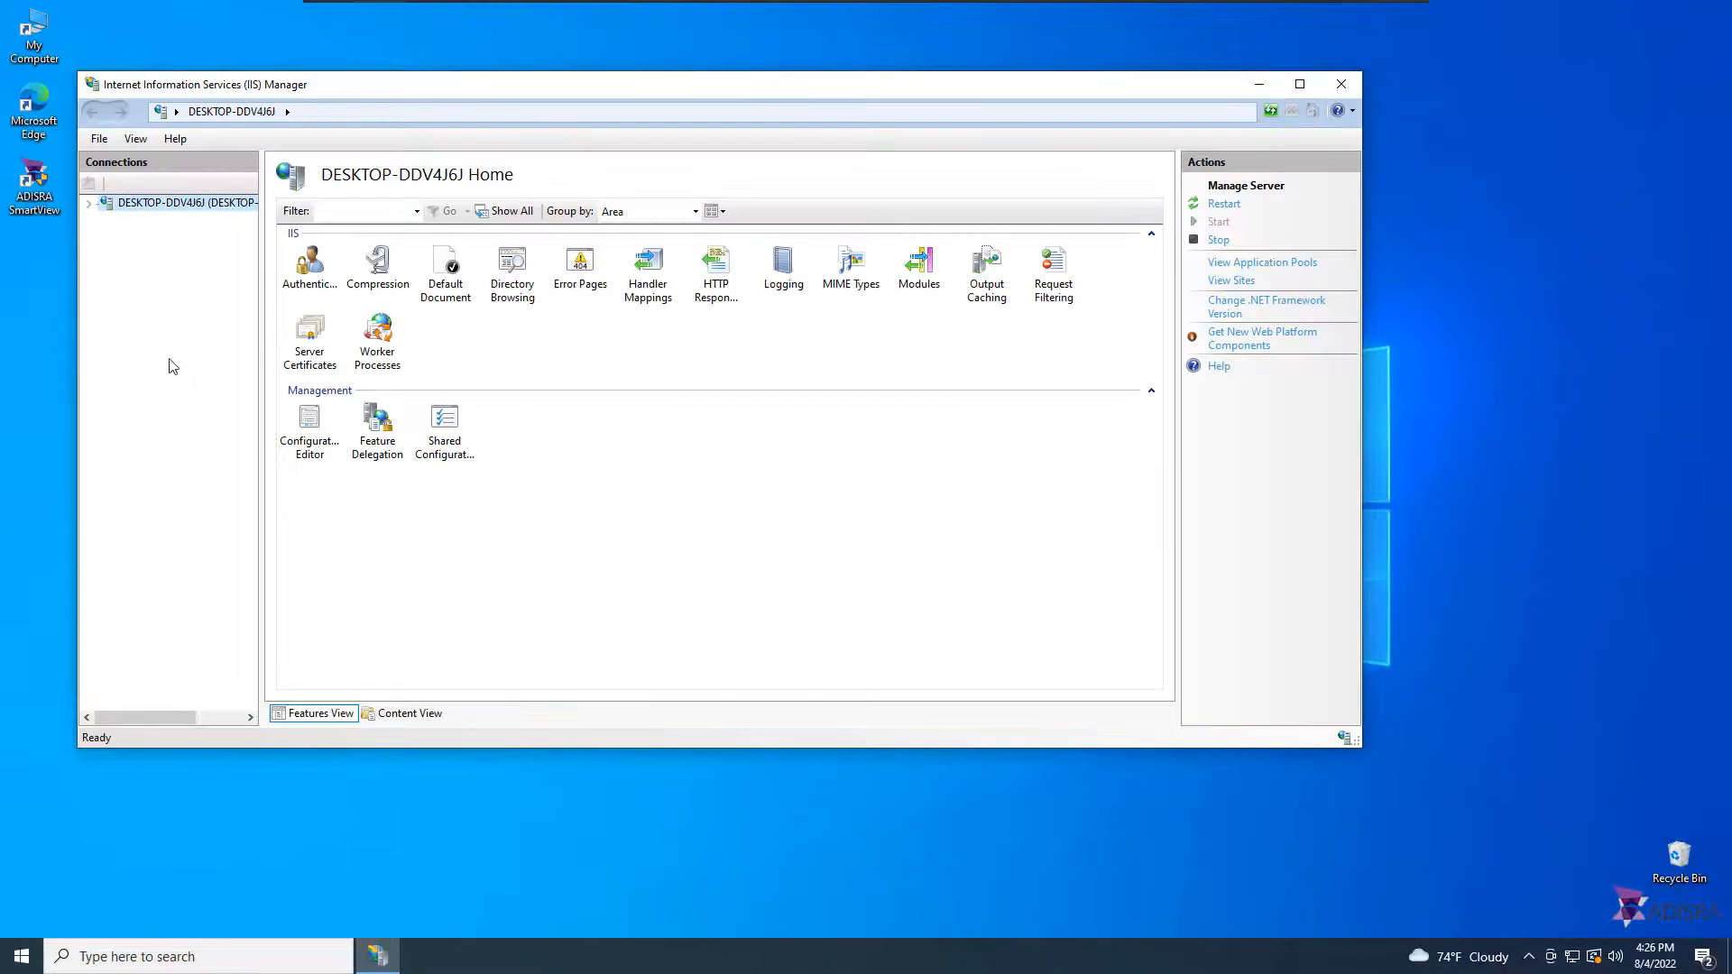
left_click(102, 90)
left_click(92, 265)
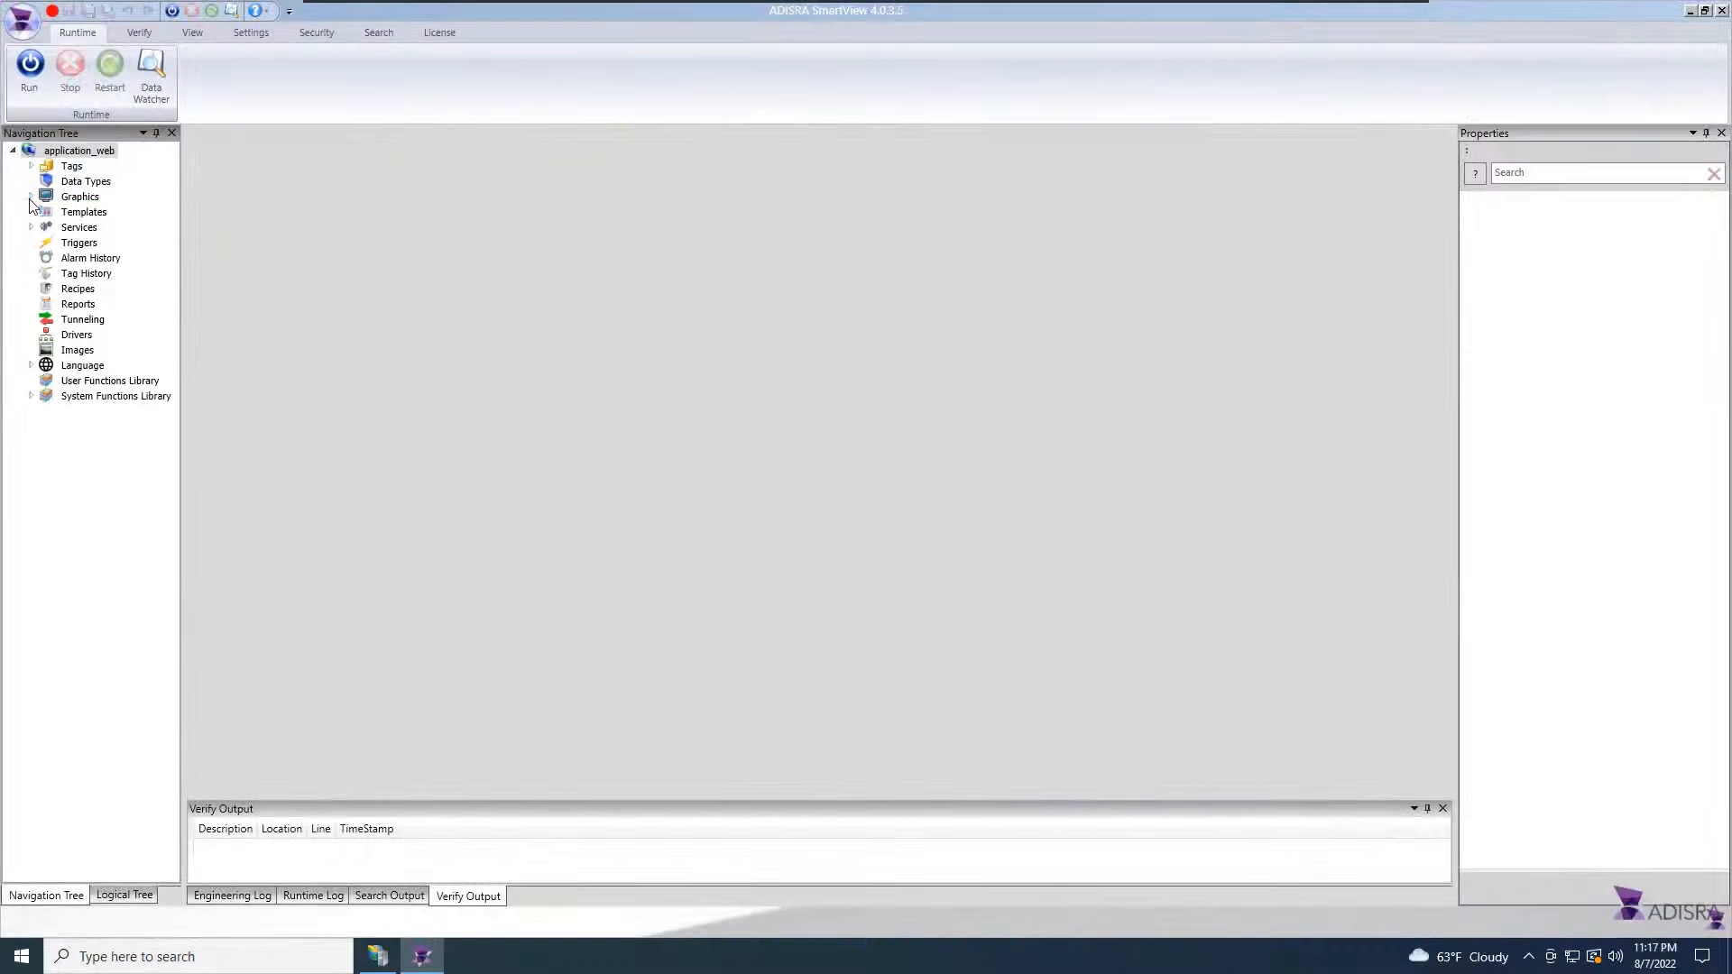
Step: Expand the Graphics folder and open main_screen
left_click(32, 196)
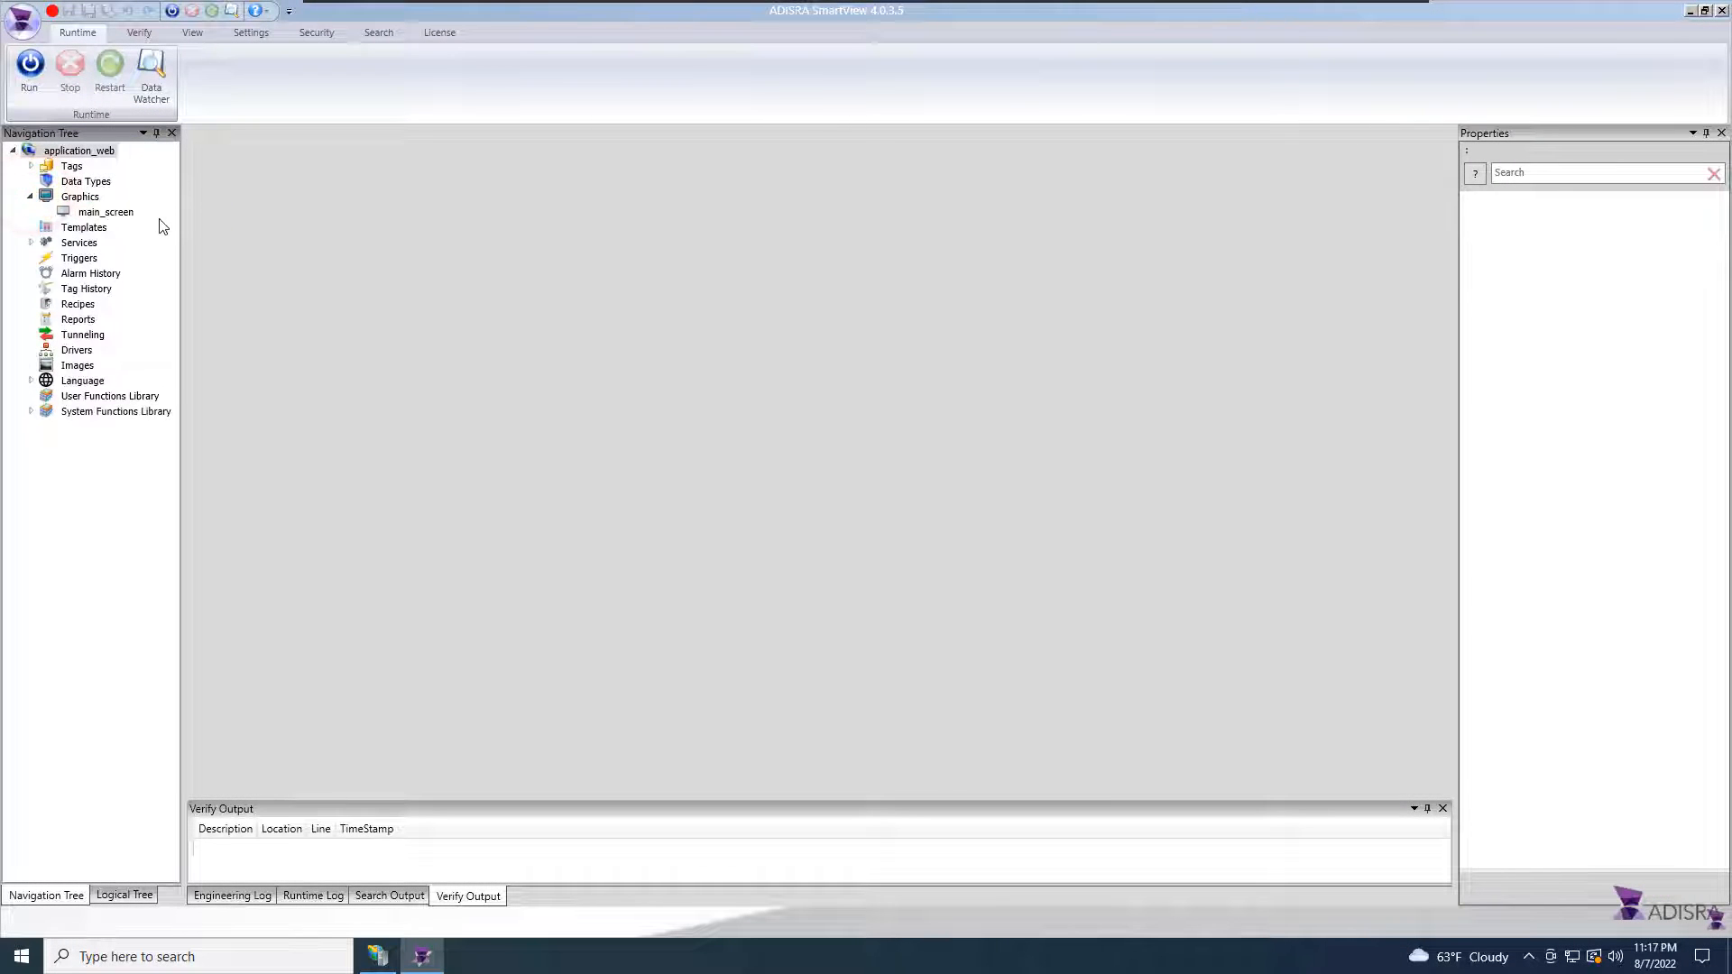
double_click(128, 211)
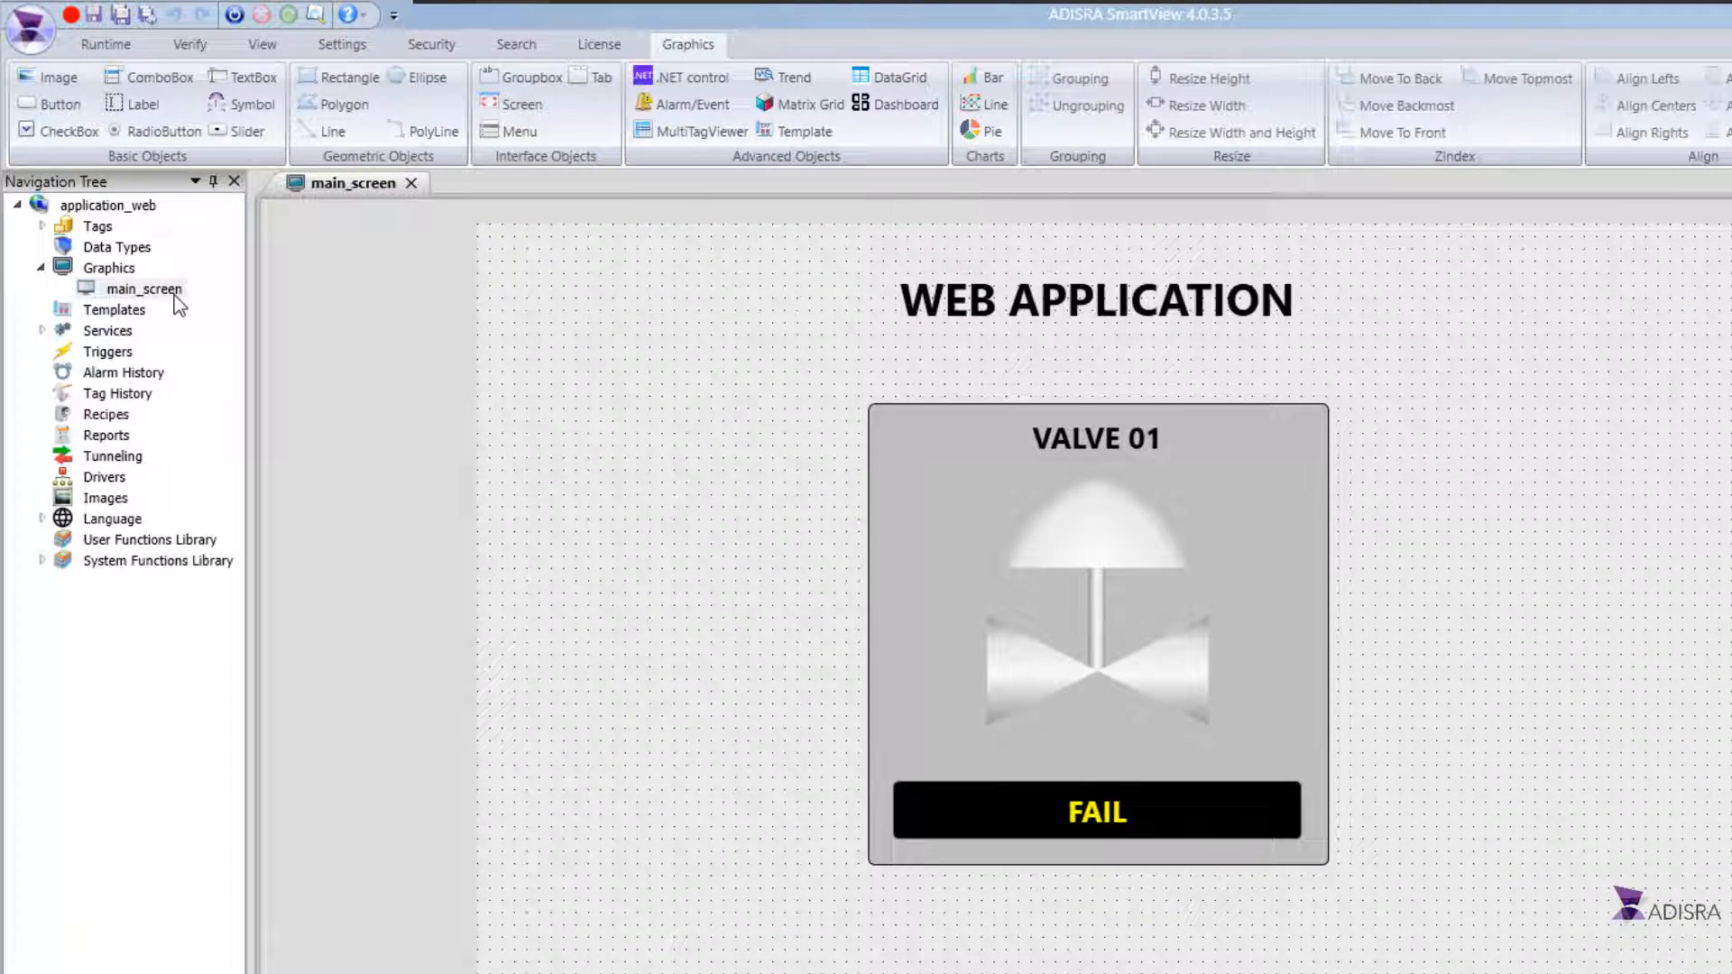
Step: Review the Save HTML options for main_screen, the Graphics folder, and Save All Open Graphics for Web
right_click(179, 289)
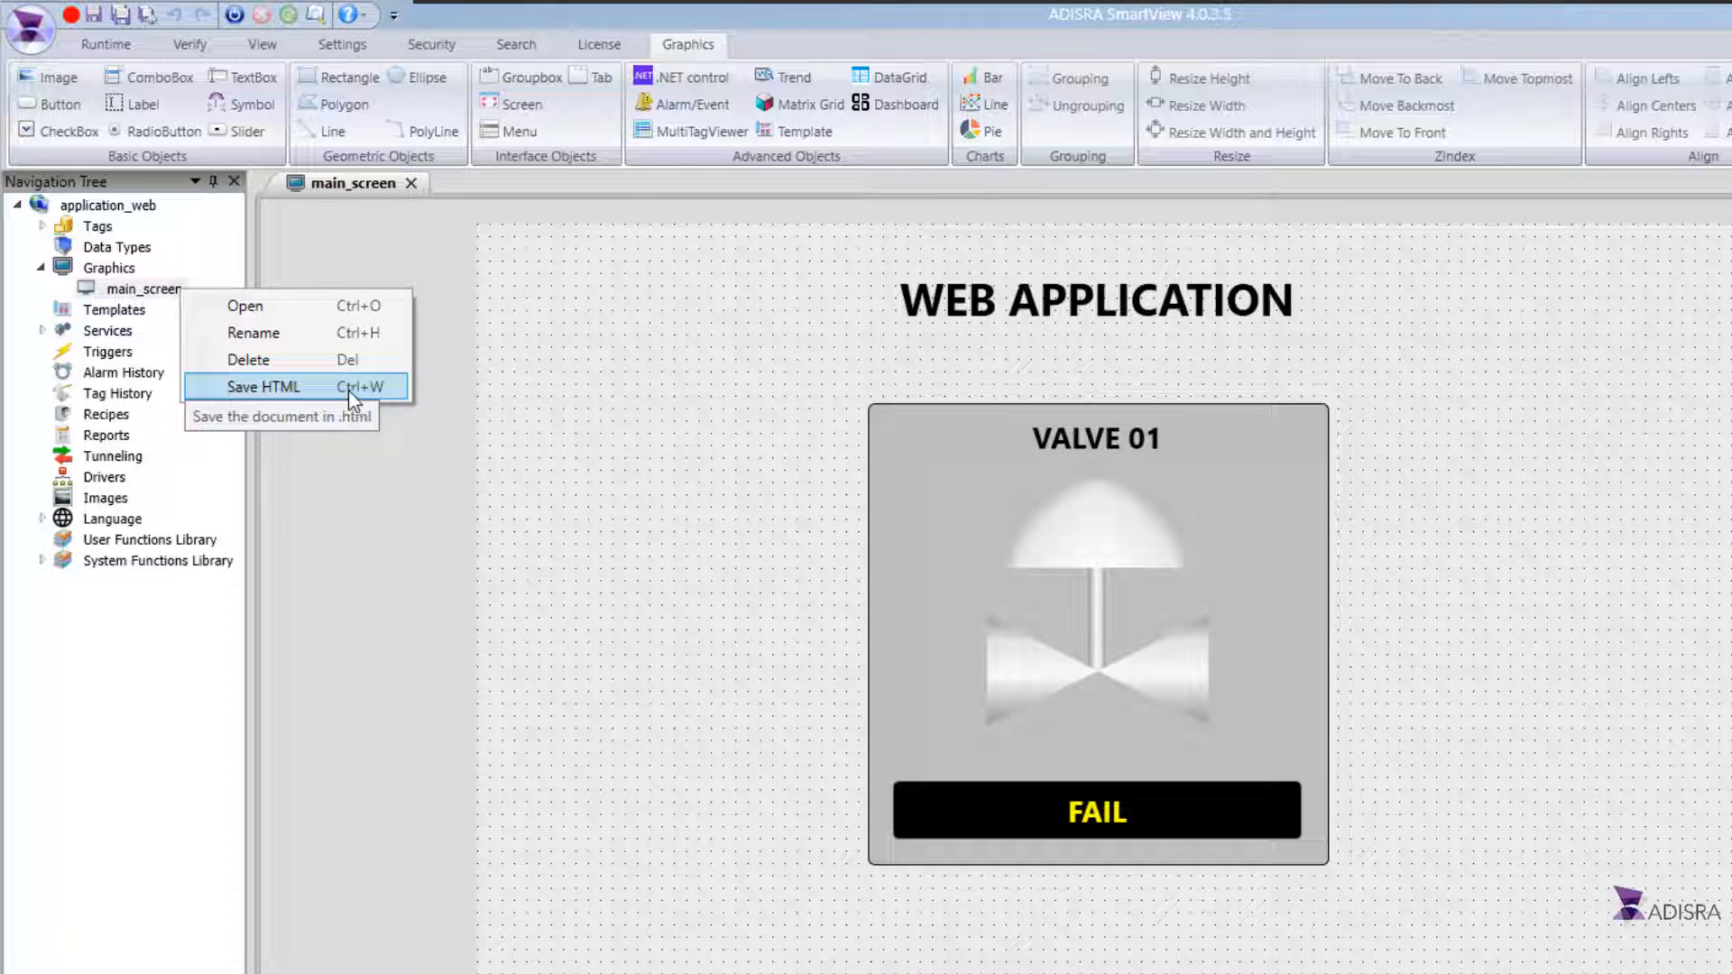
double_click(109, 268)
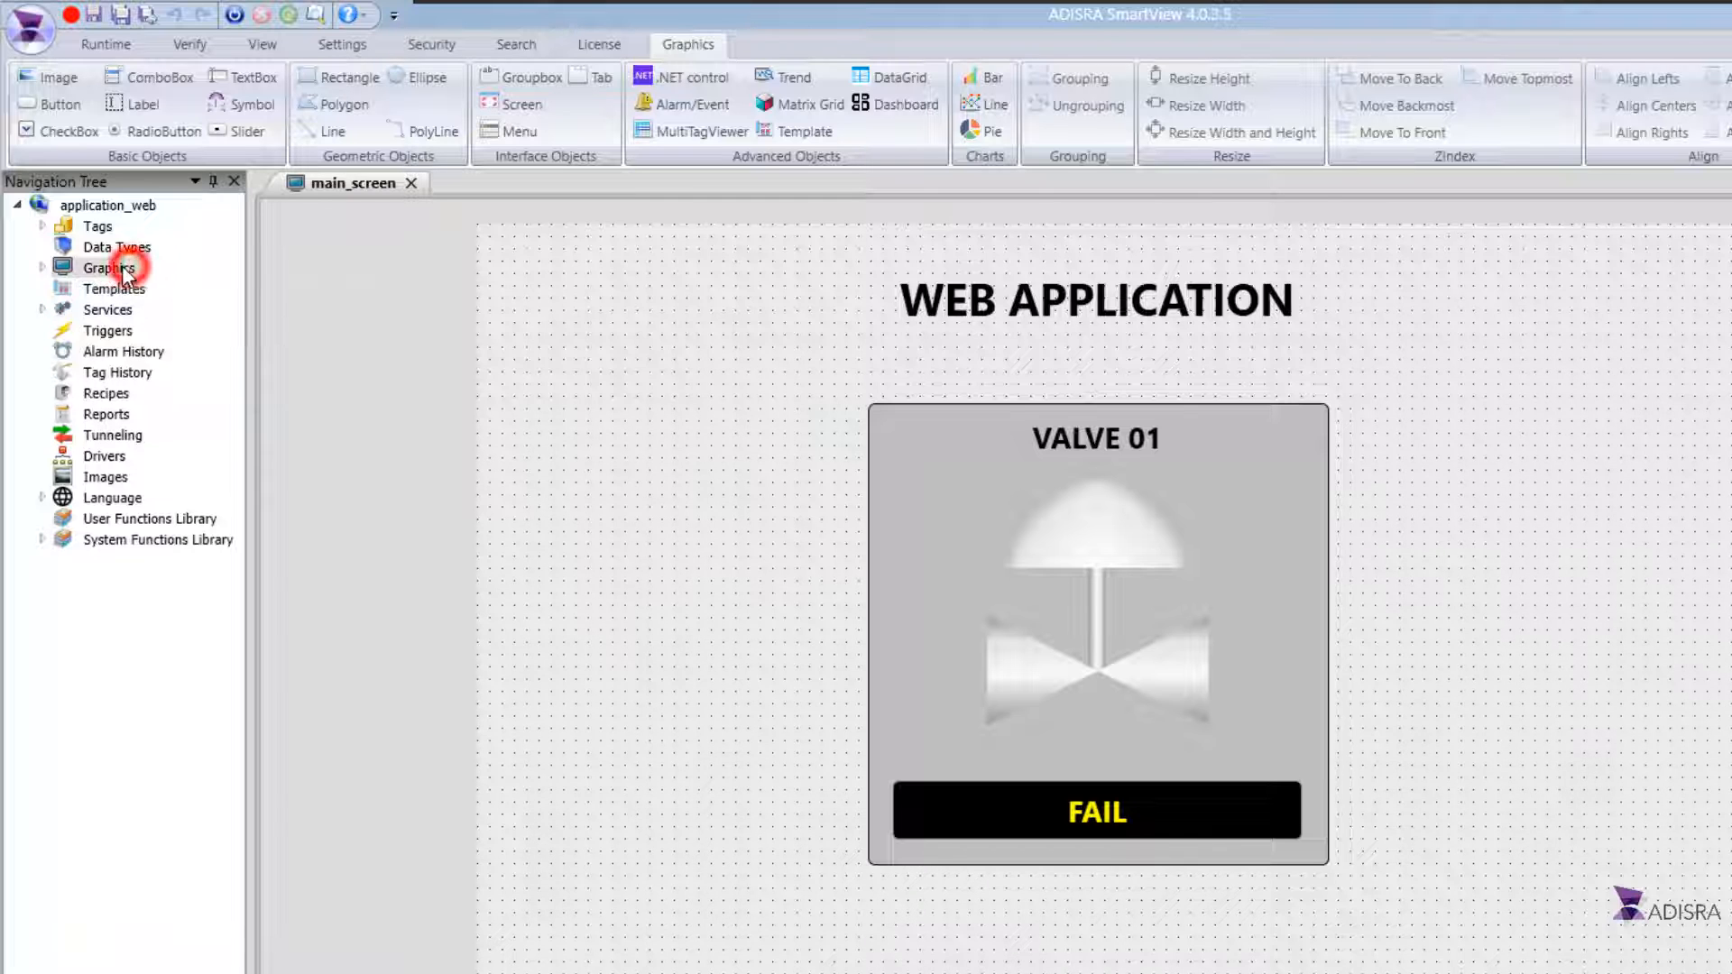
right_click(136, 271)
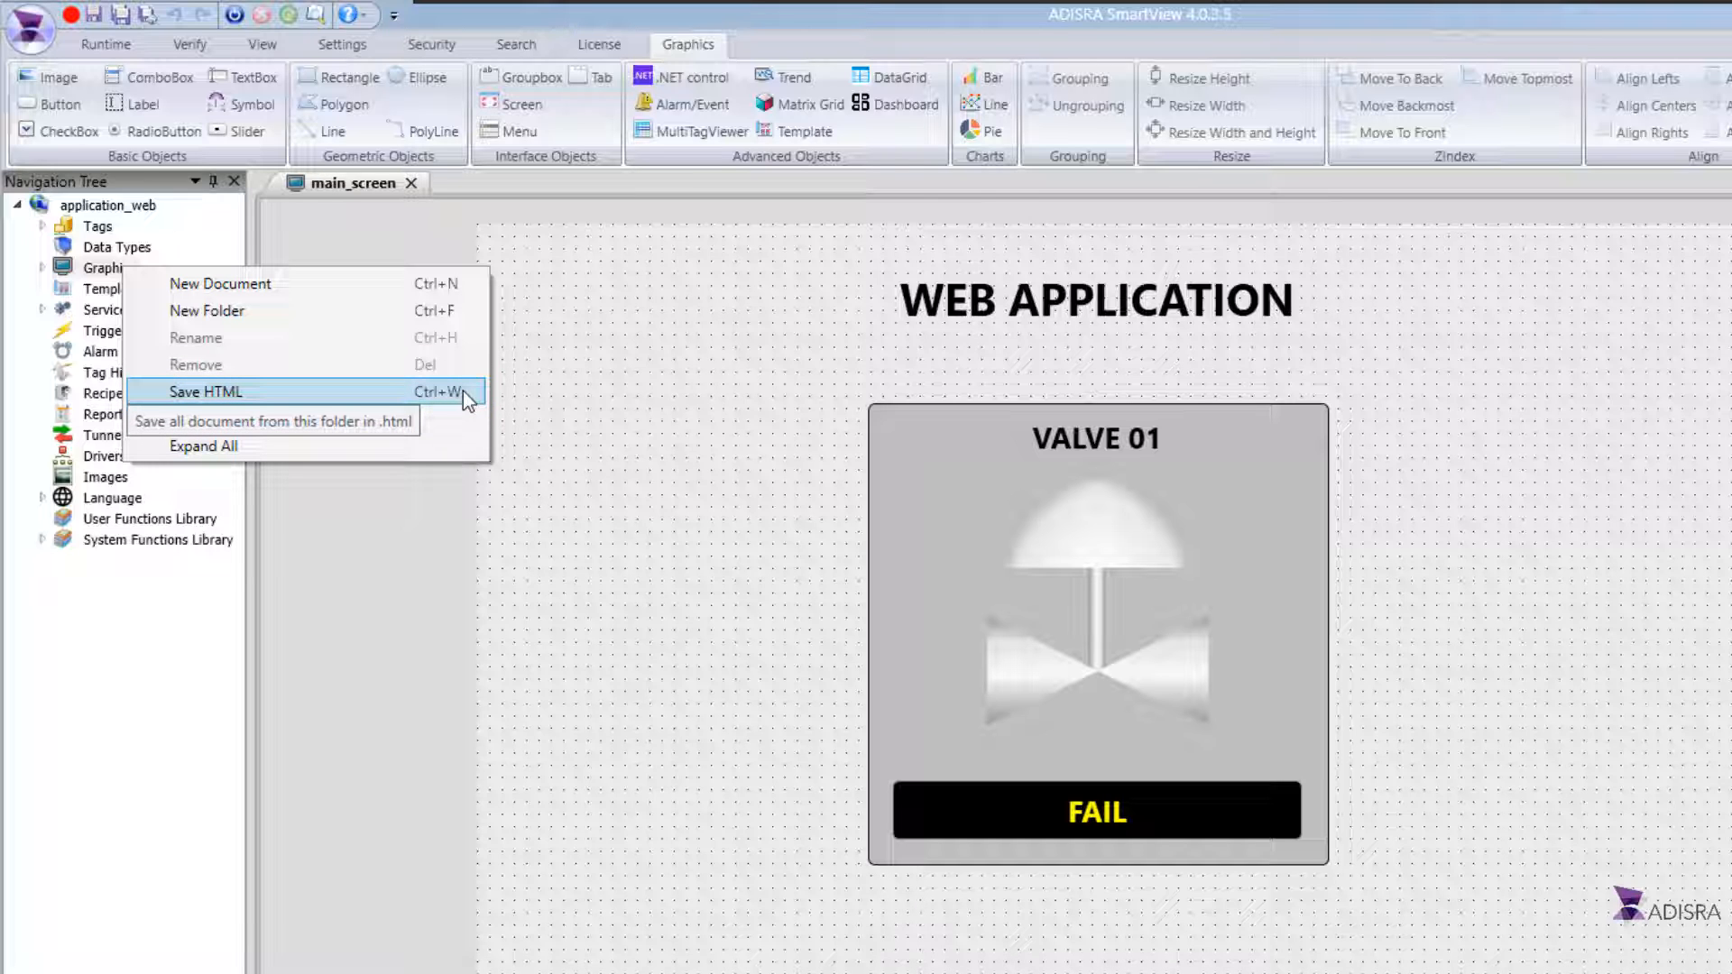
left_click(553, 407)
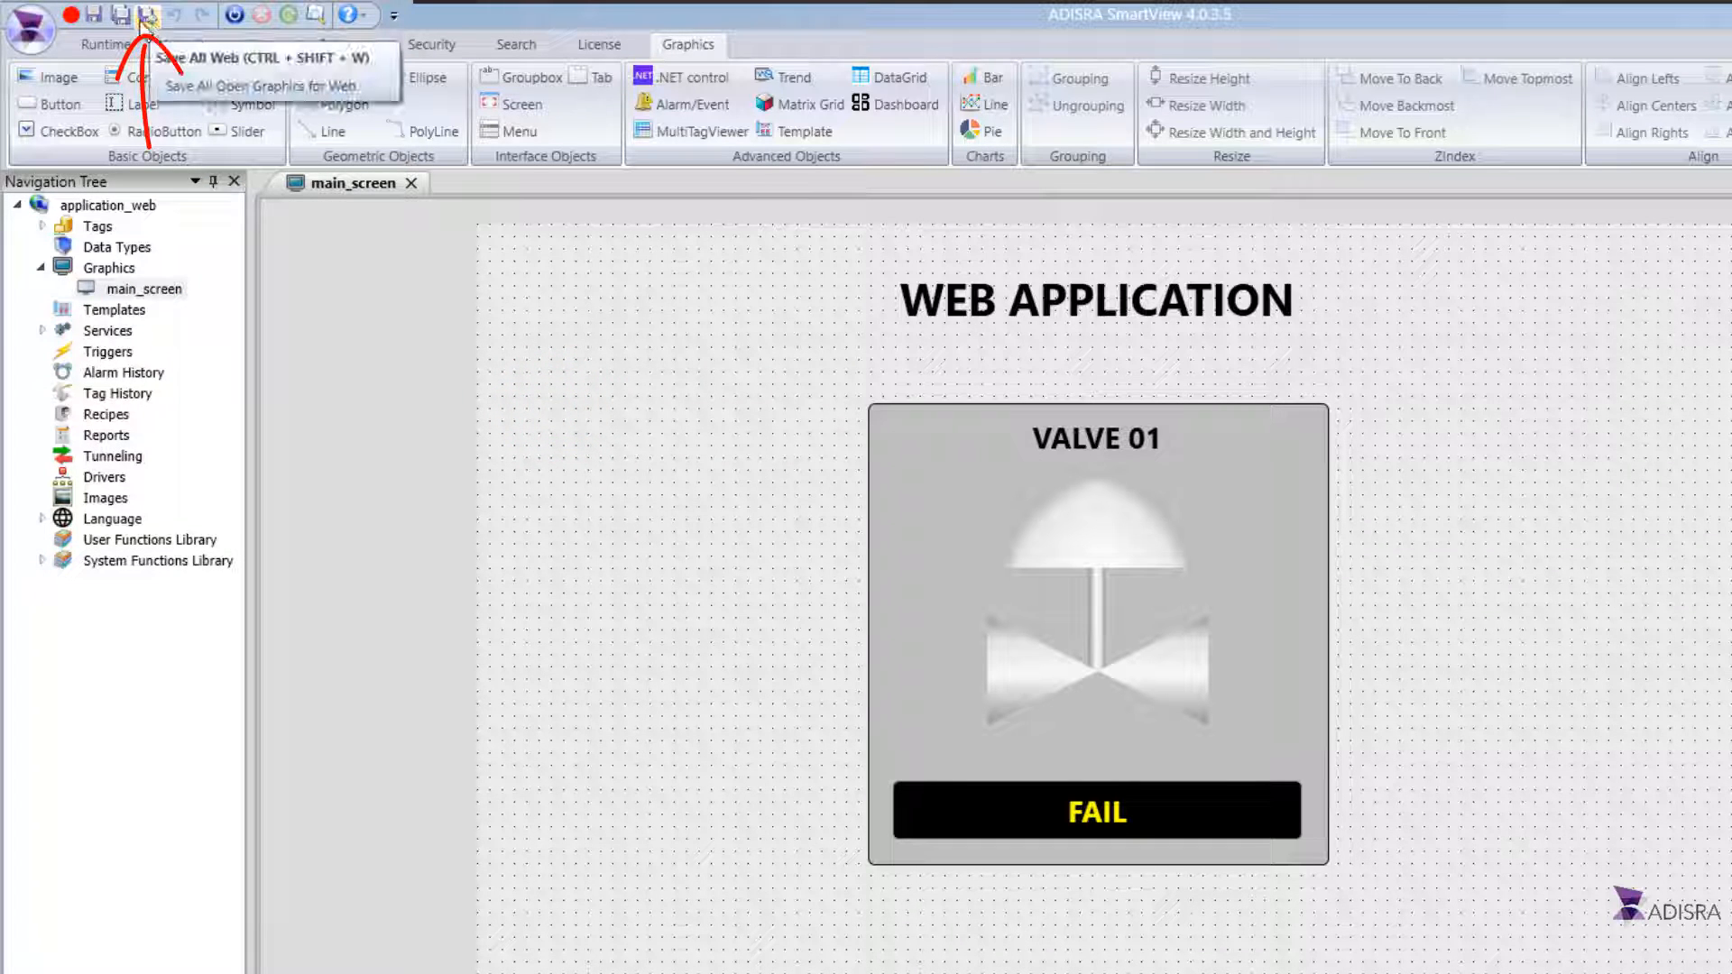
left_click(41, 48)
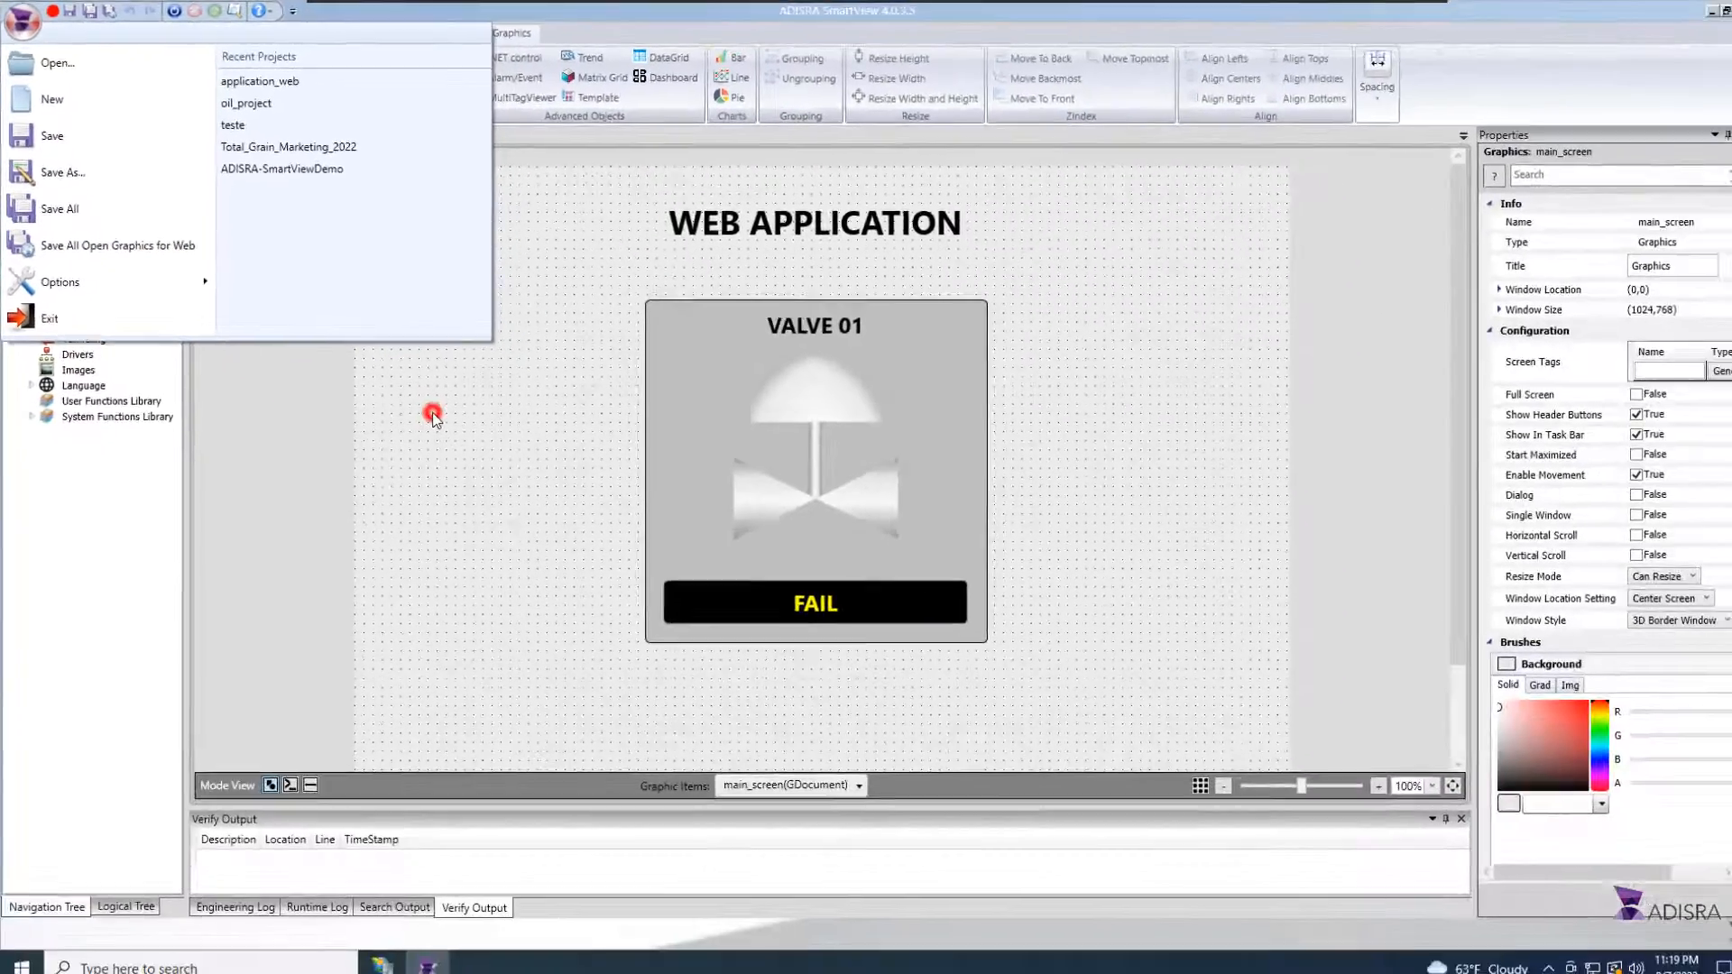
left_click(583, 564)
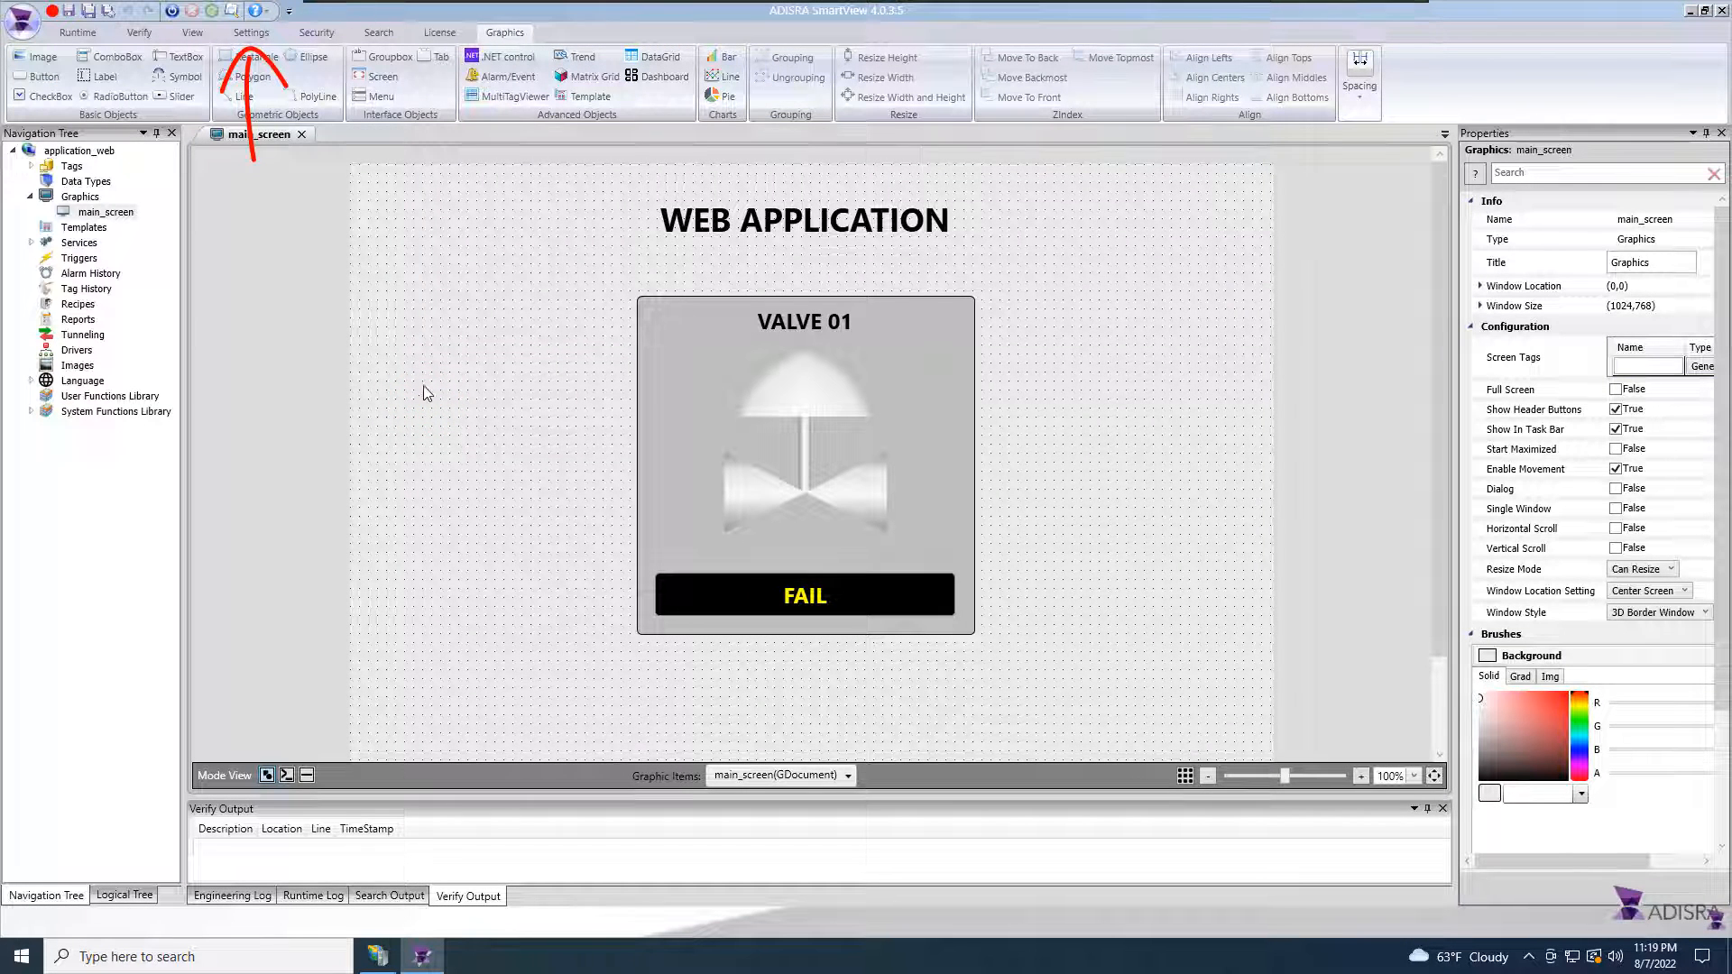
Step: Check the Default Web Folder path in the Web settings and cancel the dialog
left_click(250, 36)
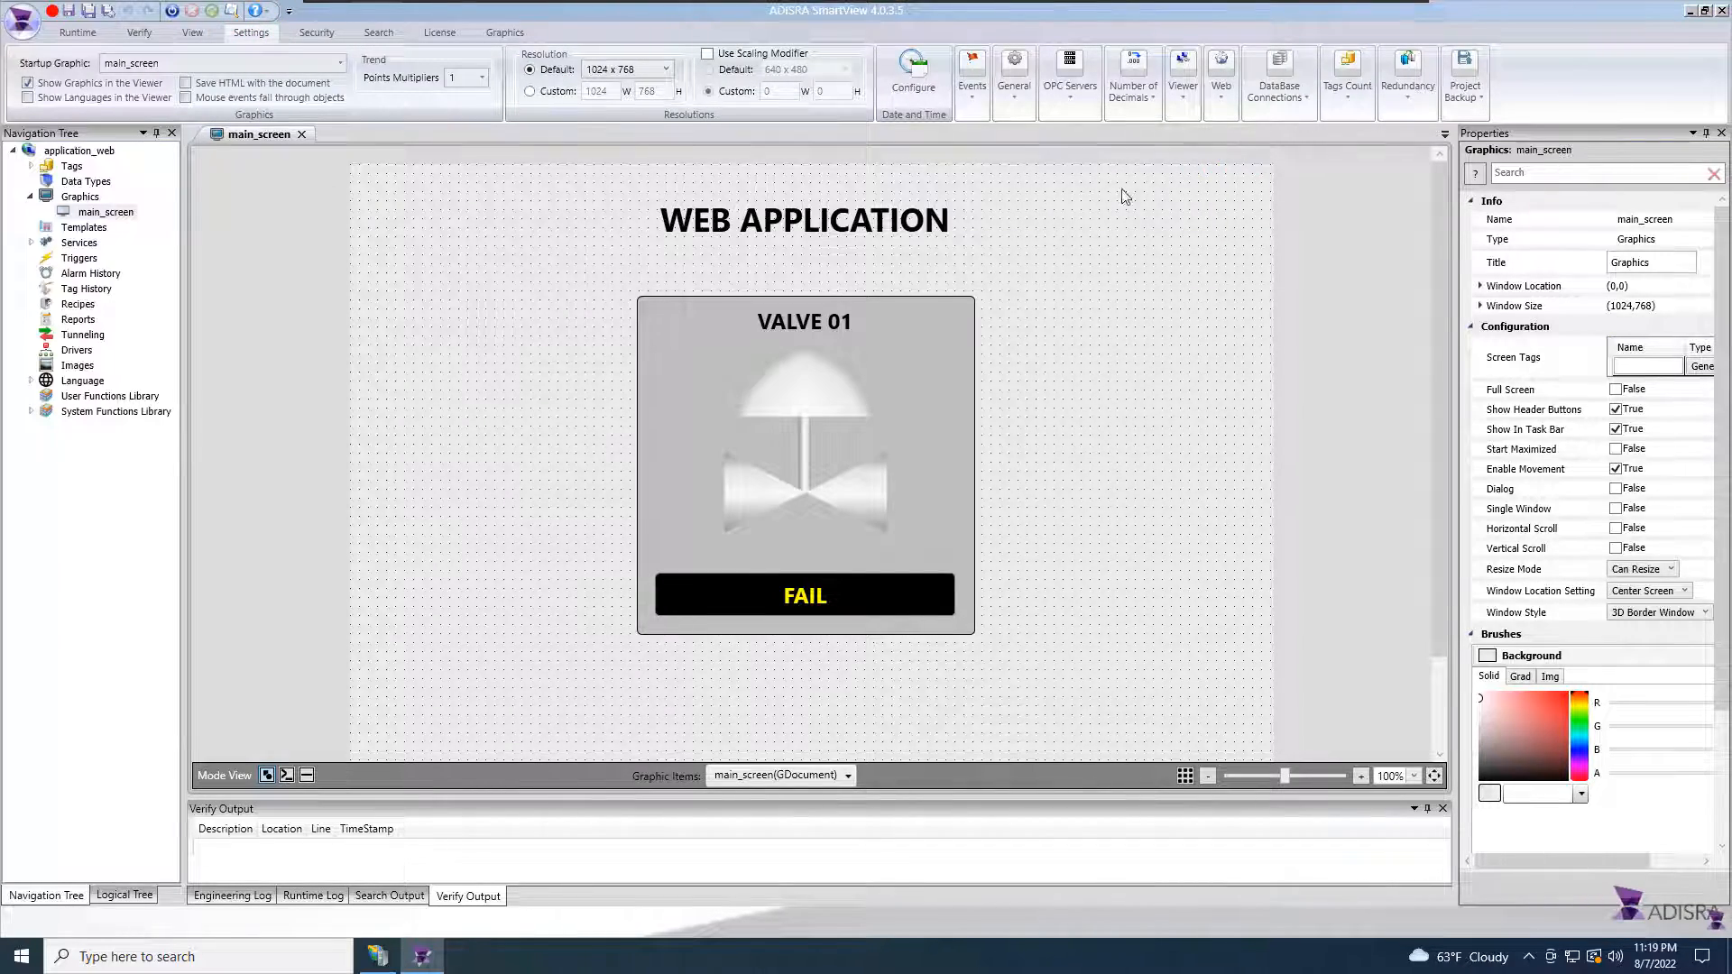
left_click(1222, 103)
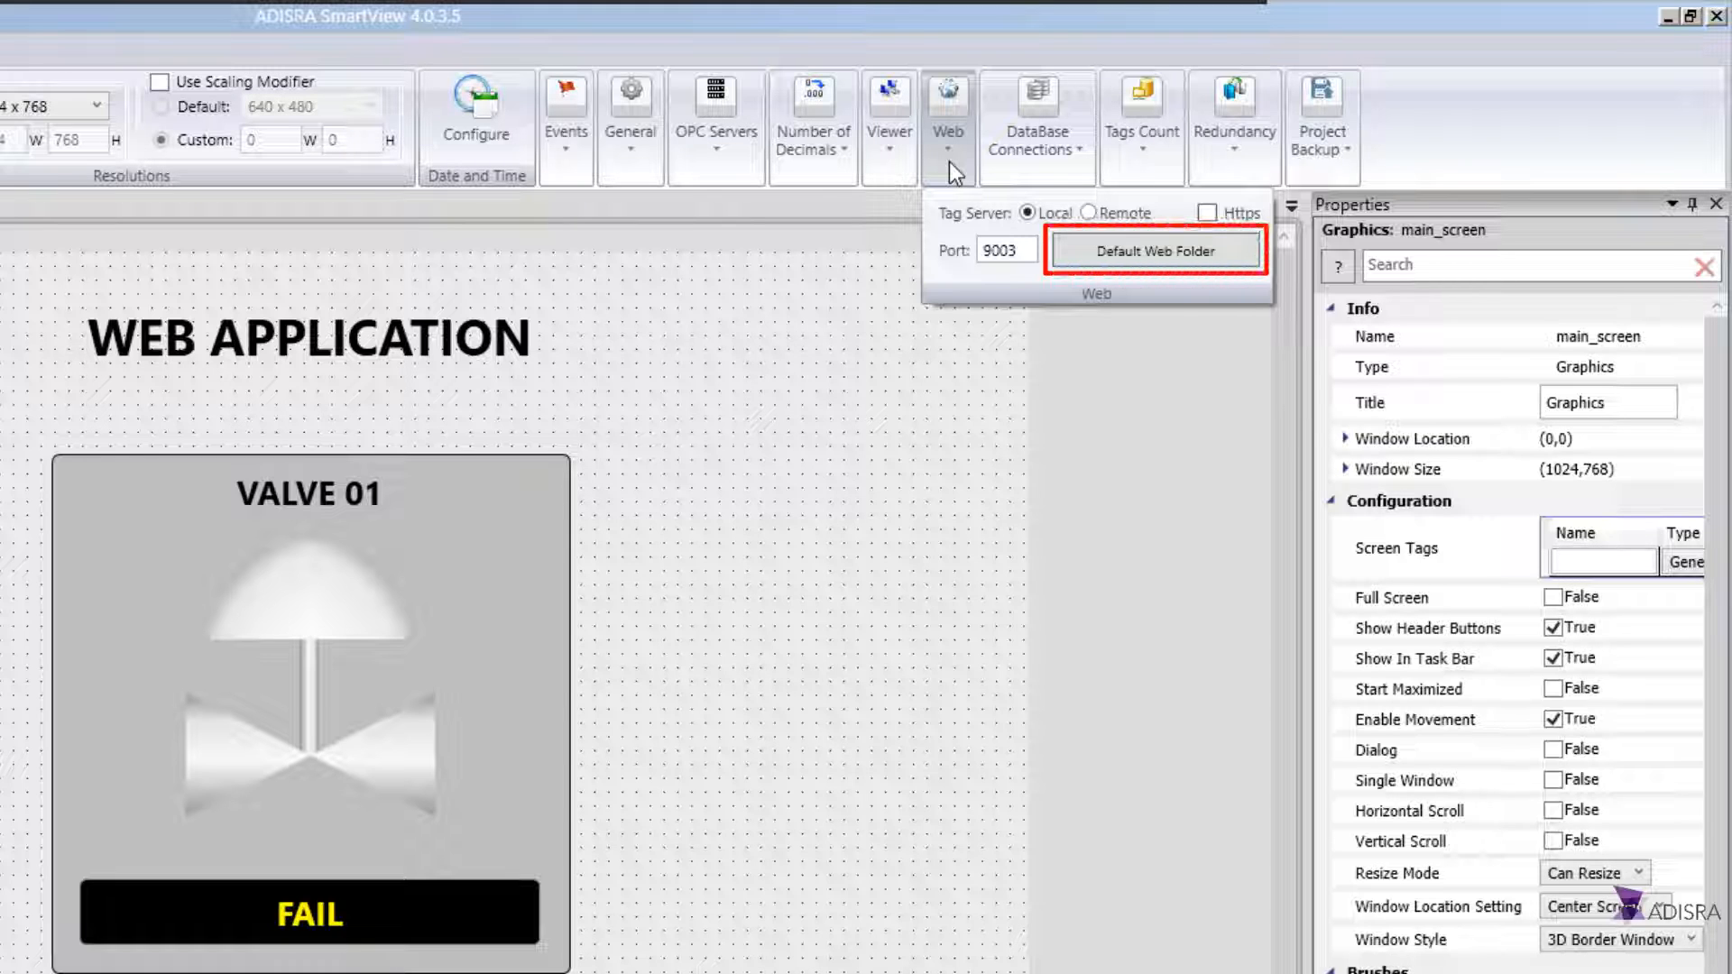
left_click(1240, 251)
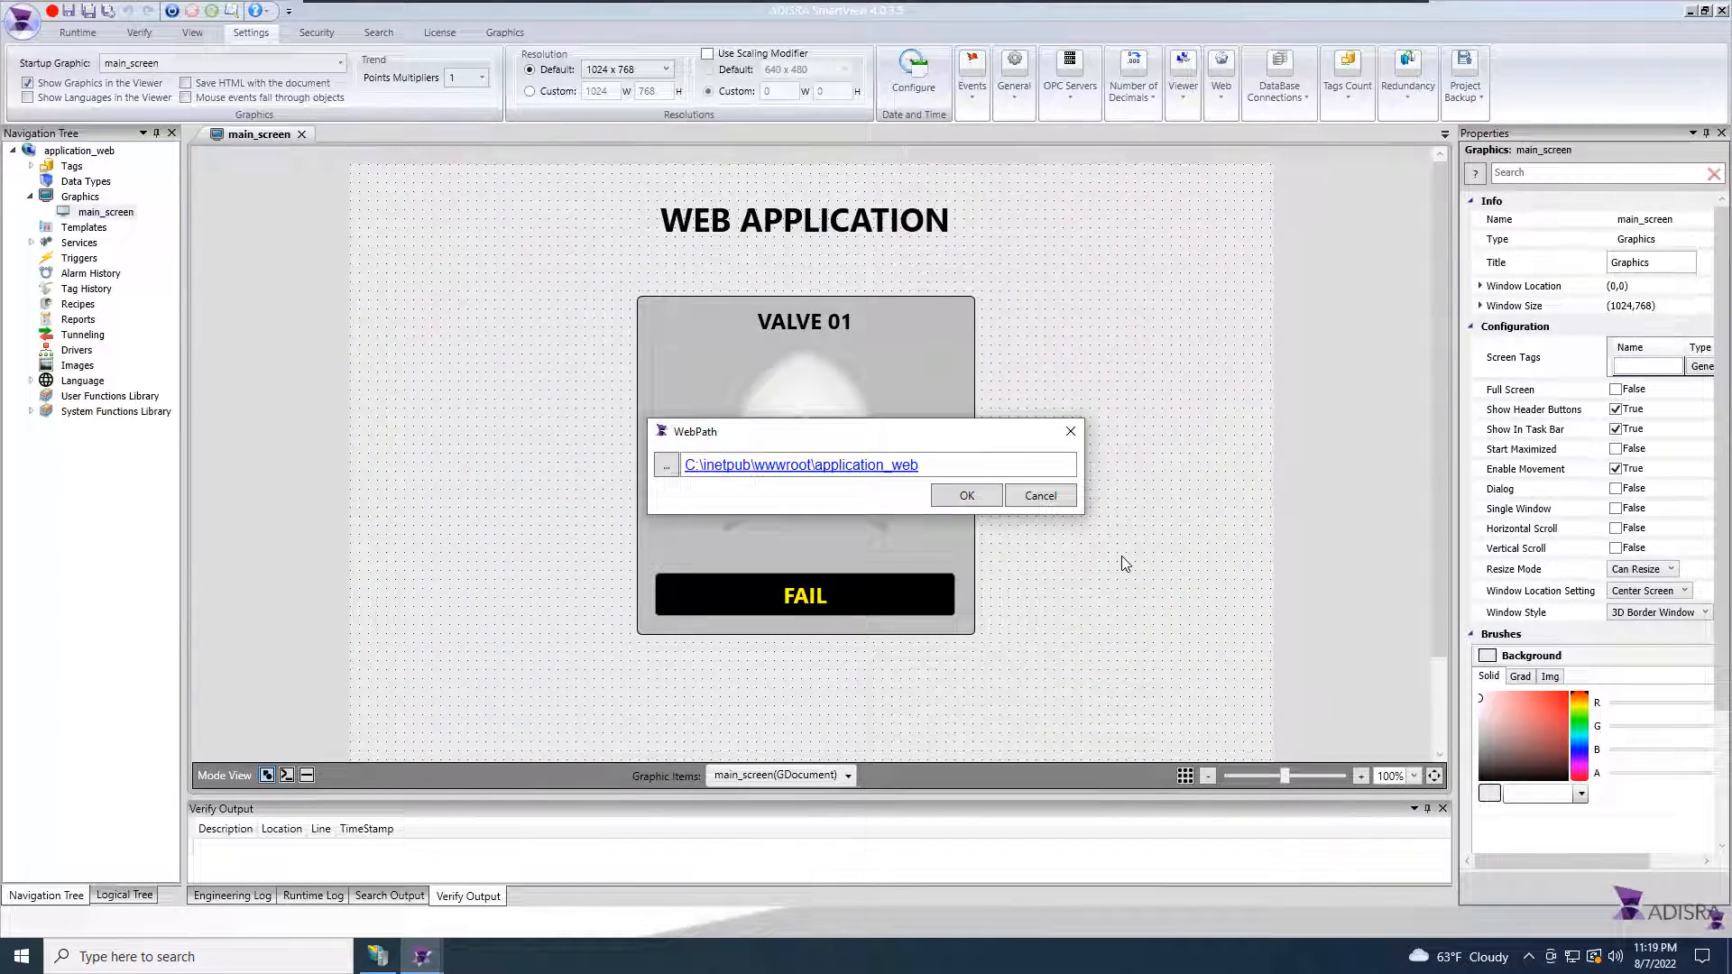
left_click(1057, 502)
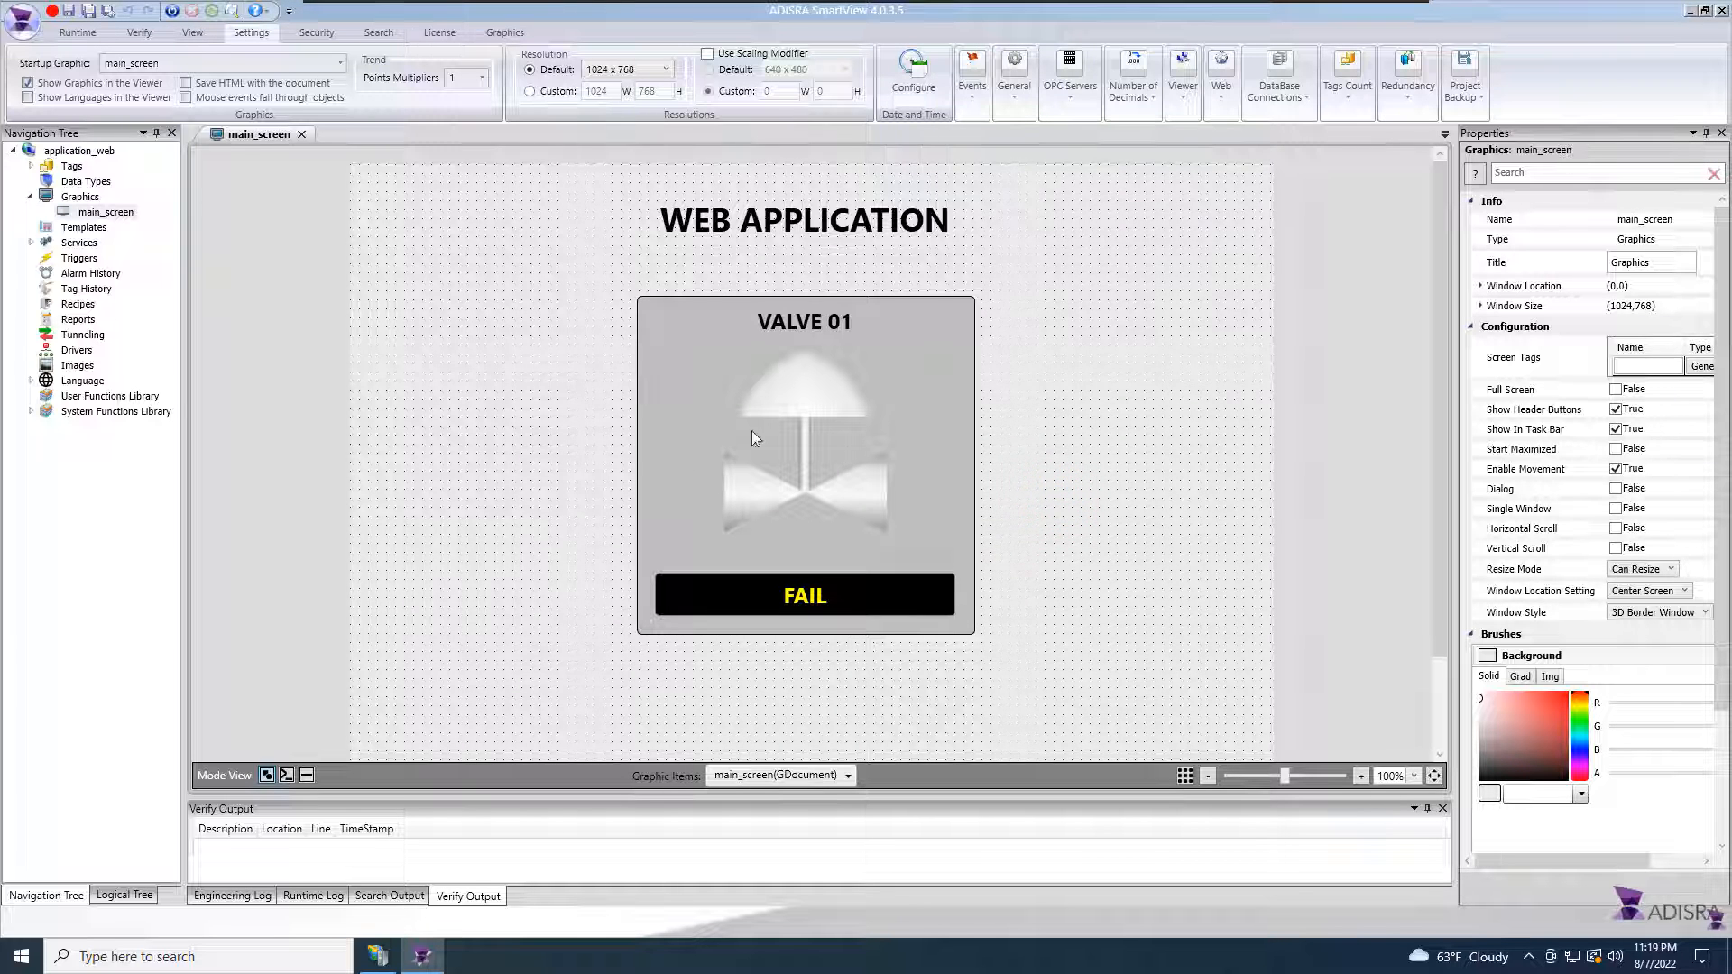
Step: Save main_screen as HTML
right_click(106, 215)
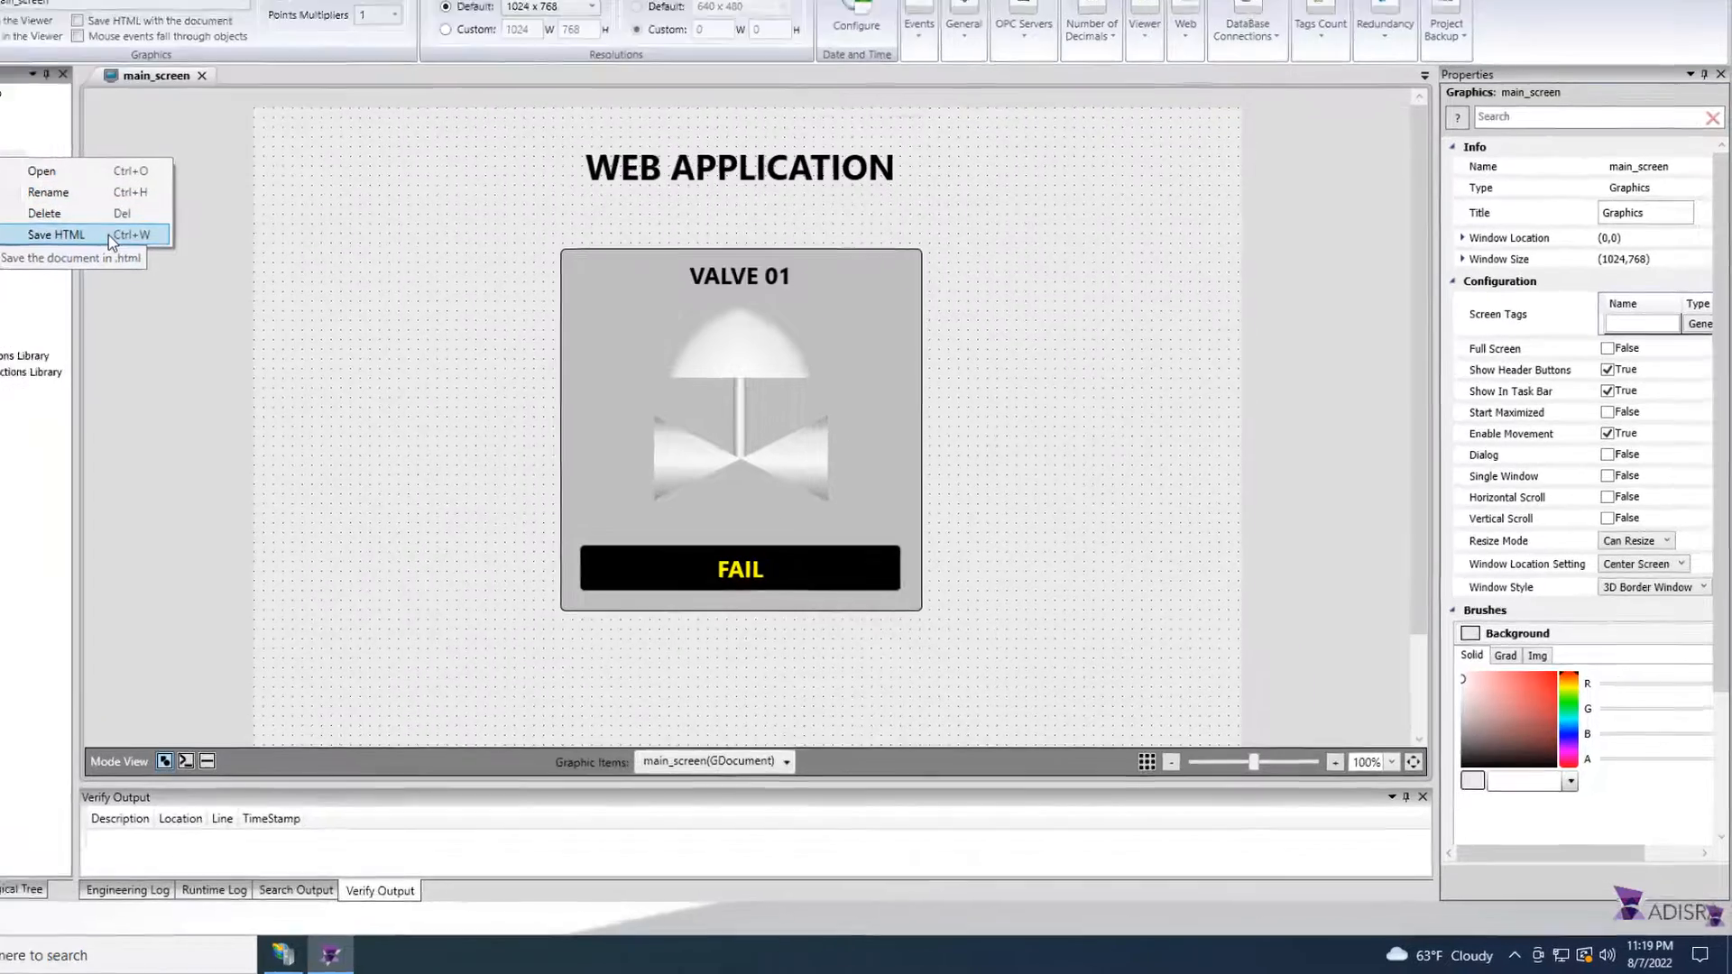
left_click(217, 287)
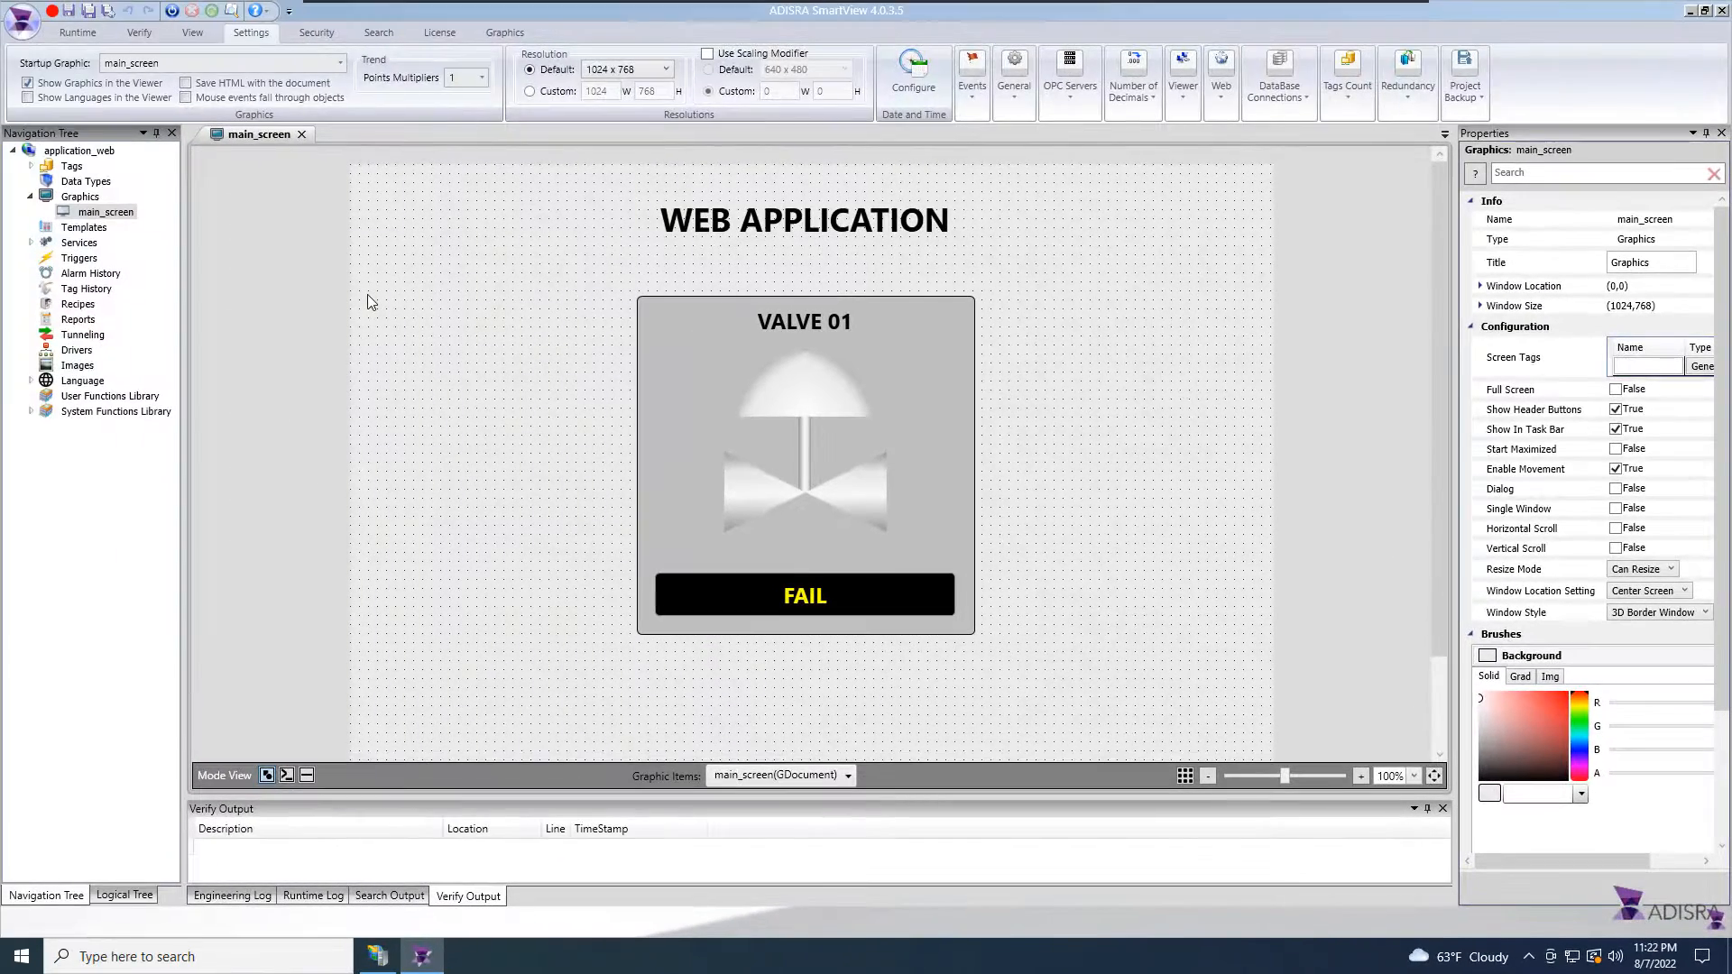
Step: Browse in File Explorer to the C:\inetpub\wwwroot\application_web folder to examine the published files
left_click(1689, 13)
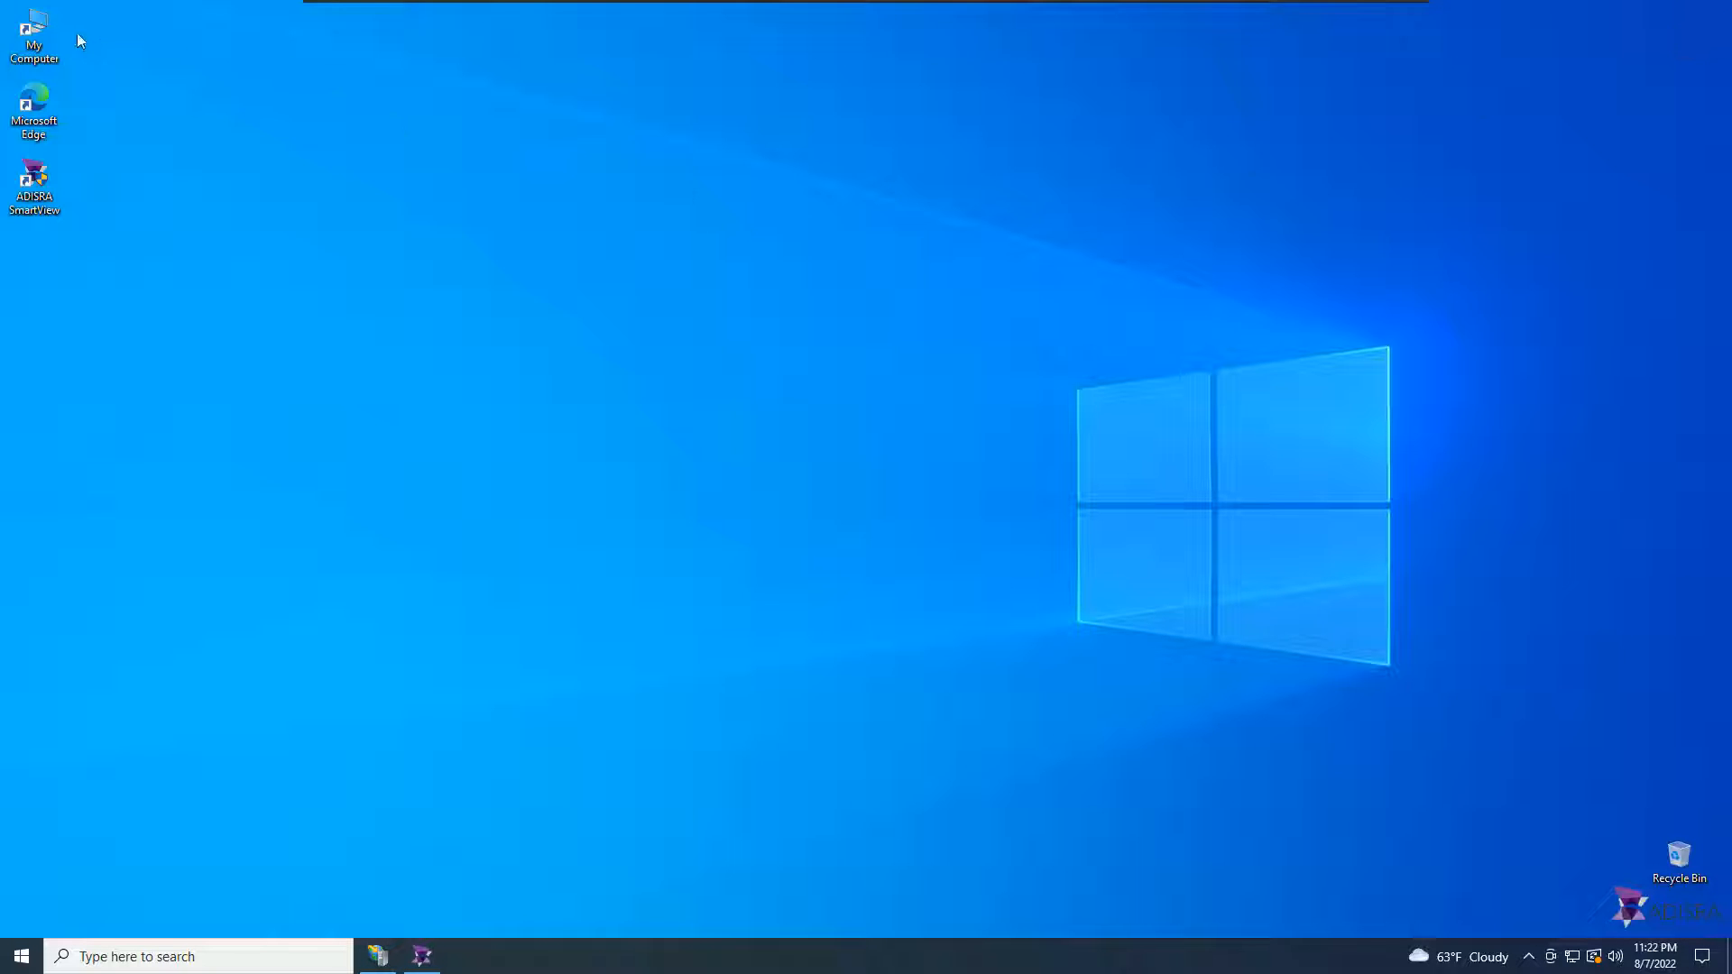
double_click(46, 26)
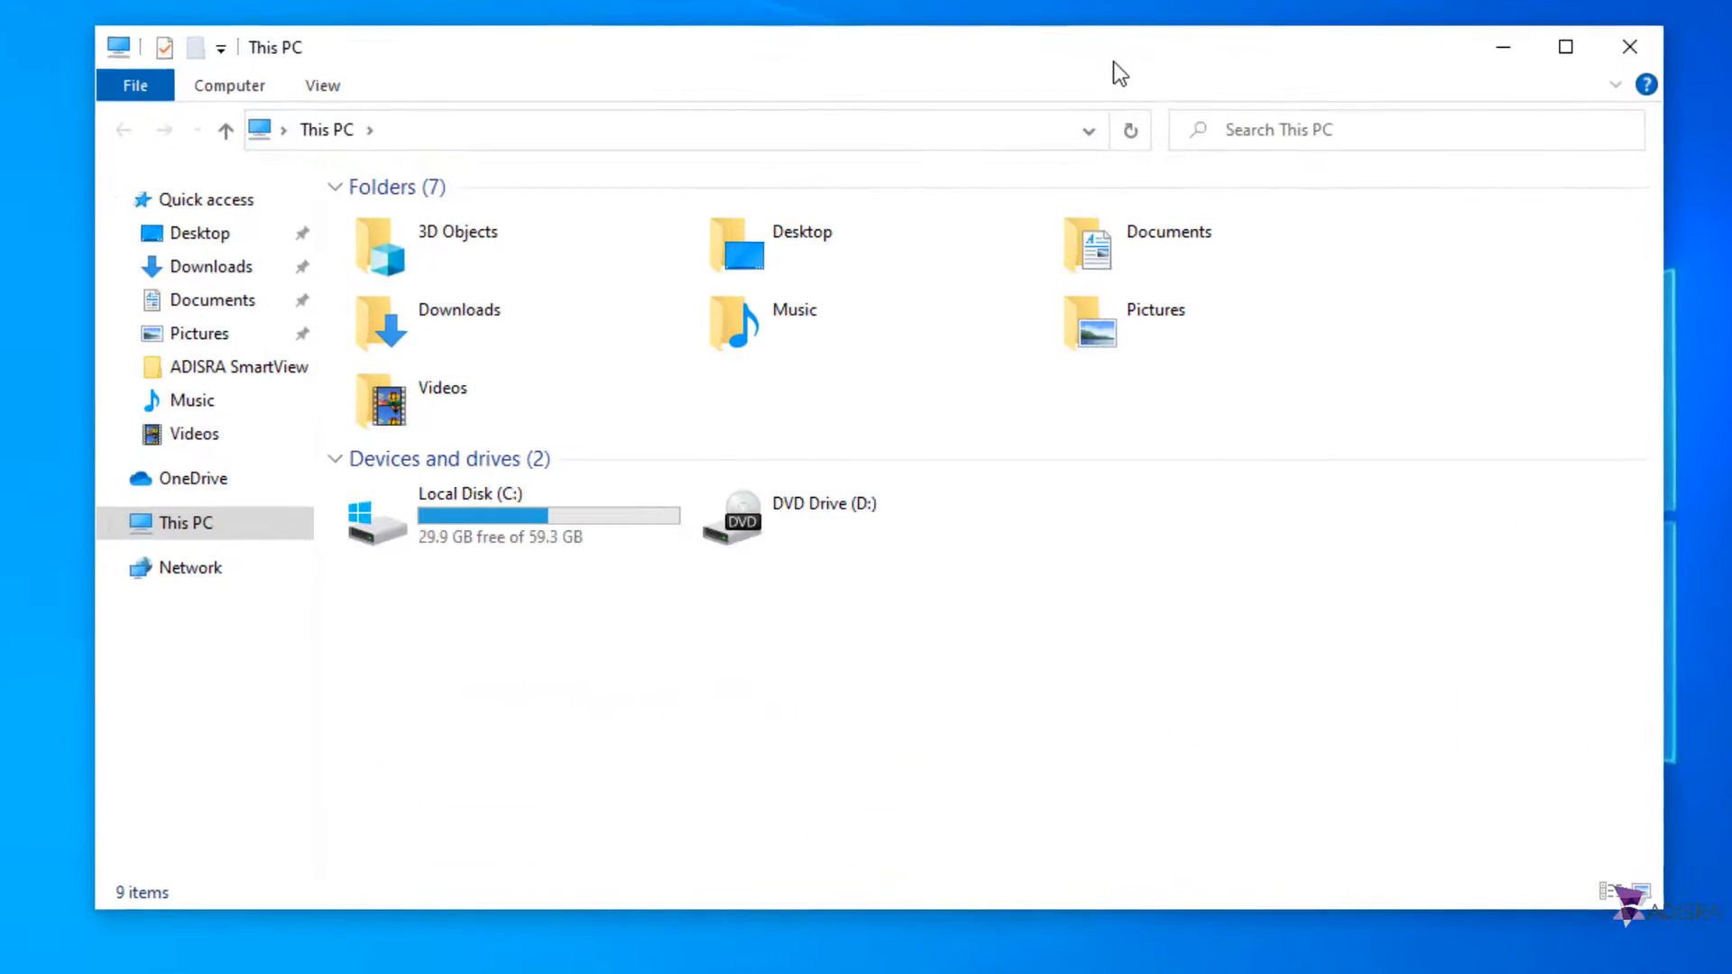
double_click(614, 524)
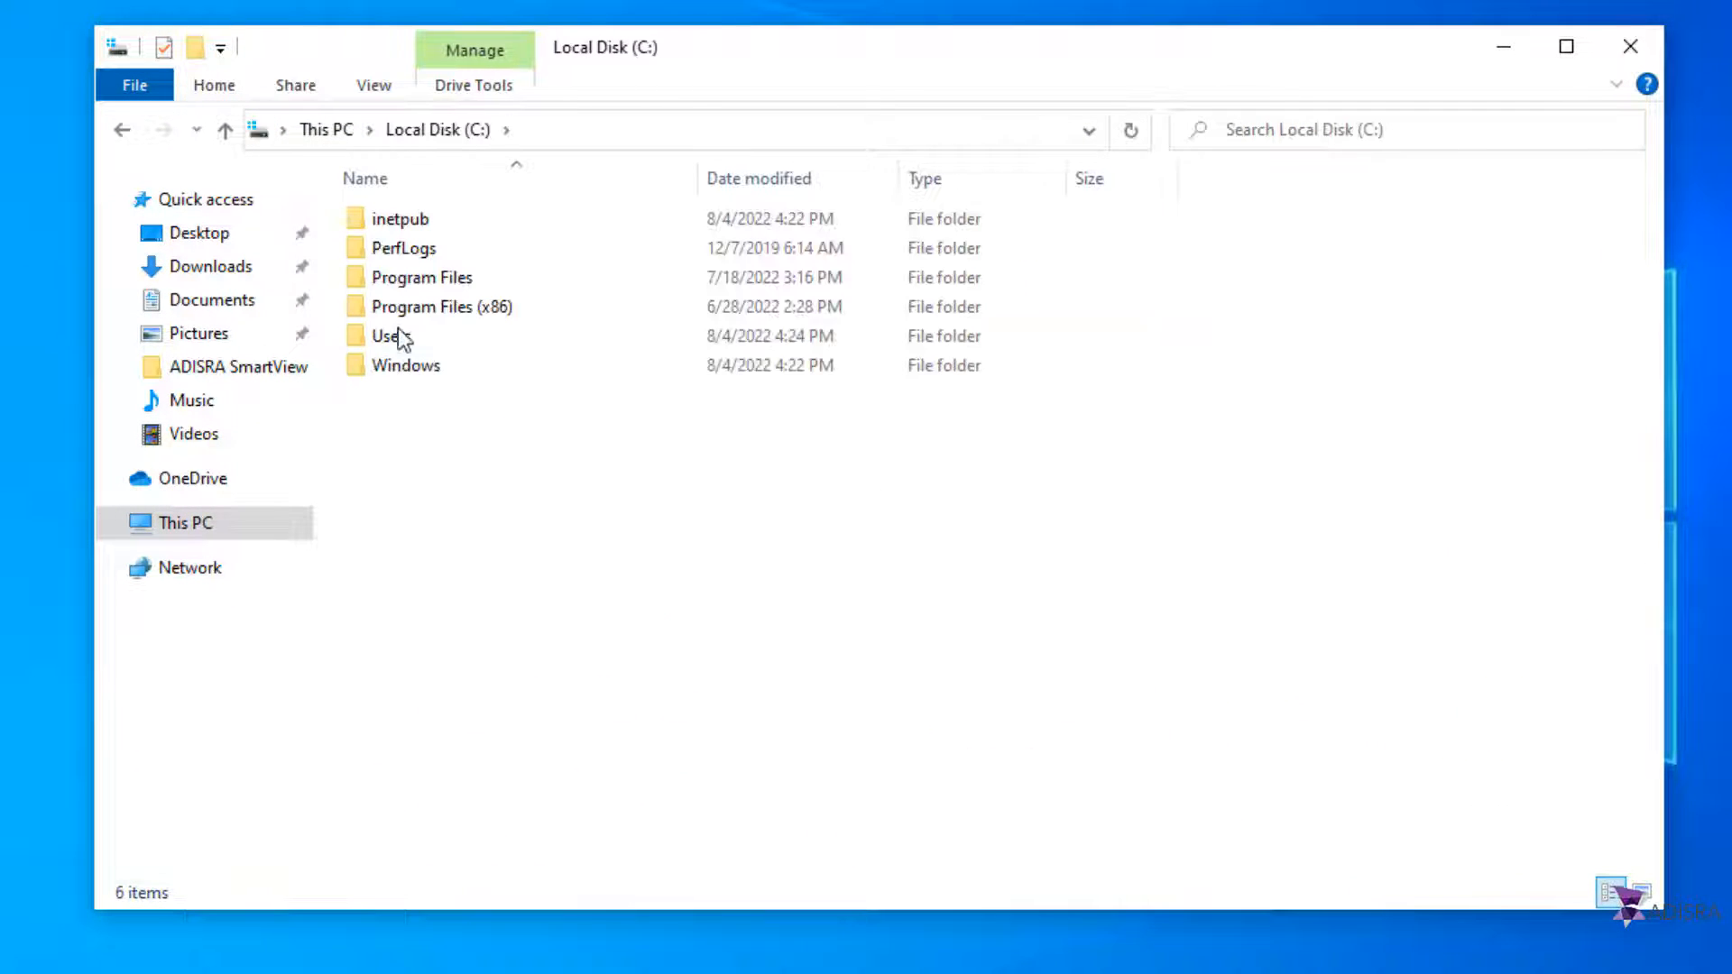
double_click(429, 220)
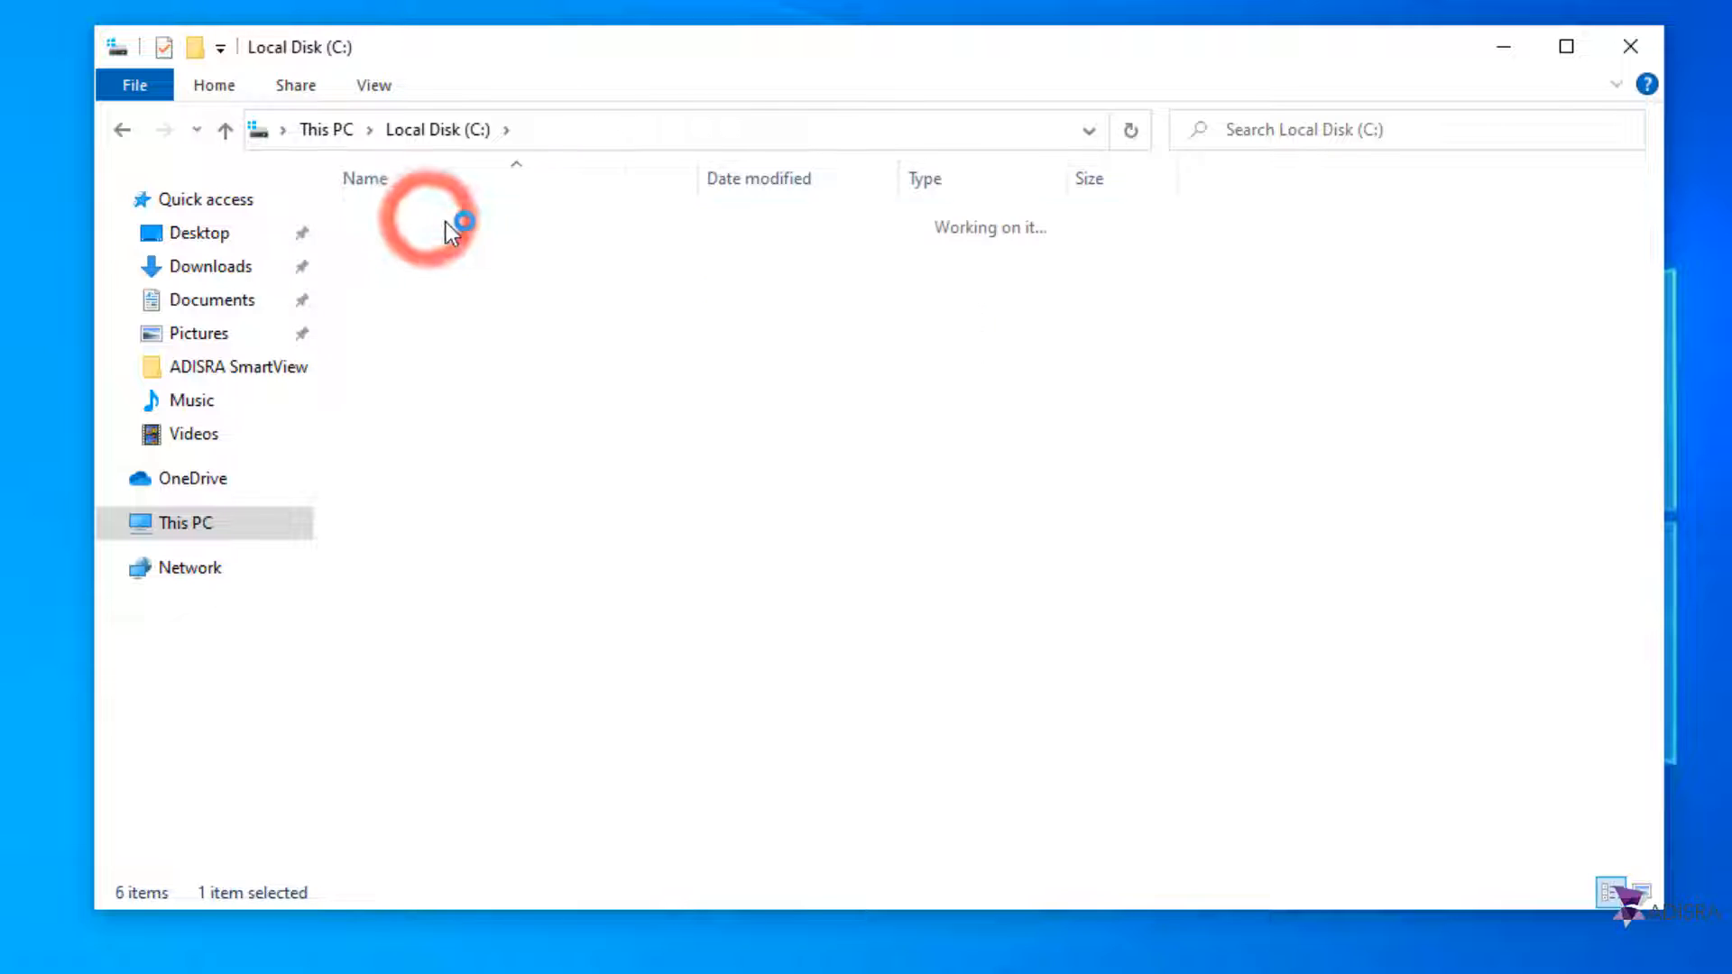
double_click(491, 335)
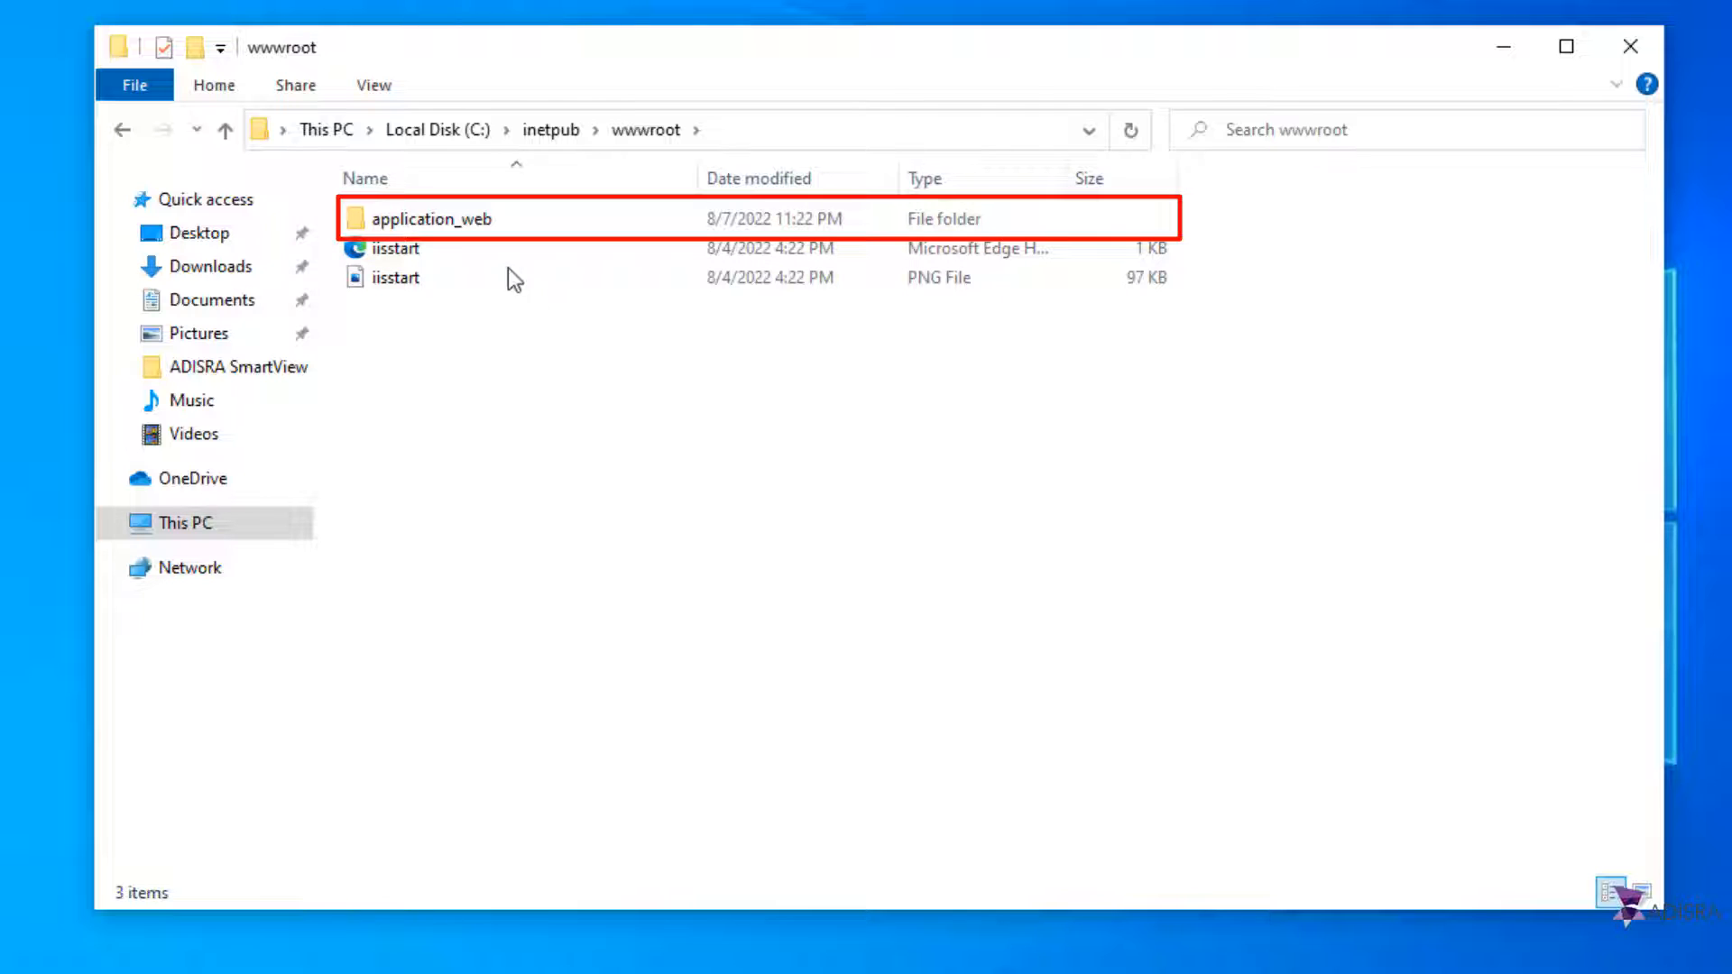
double_click(505, 219)
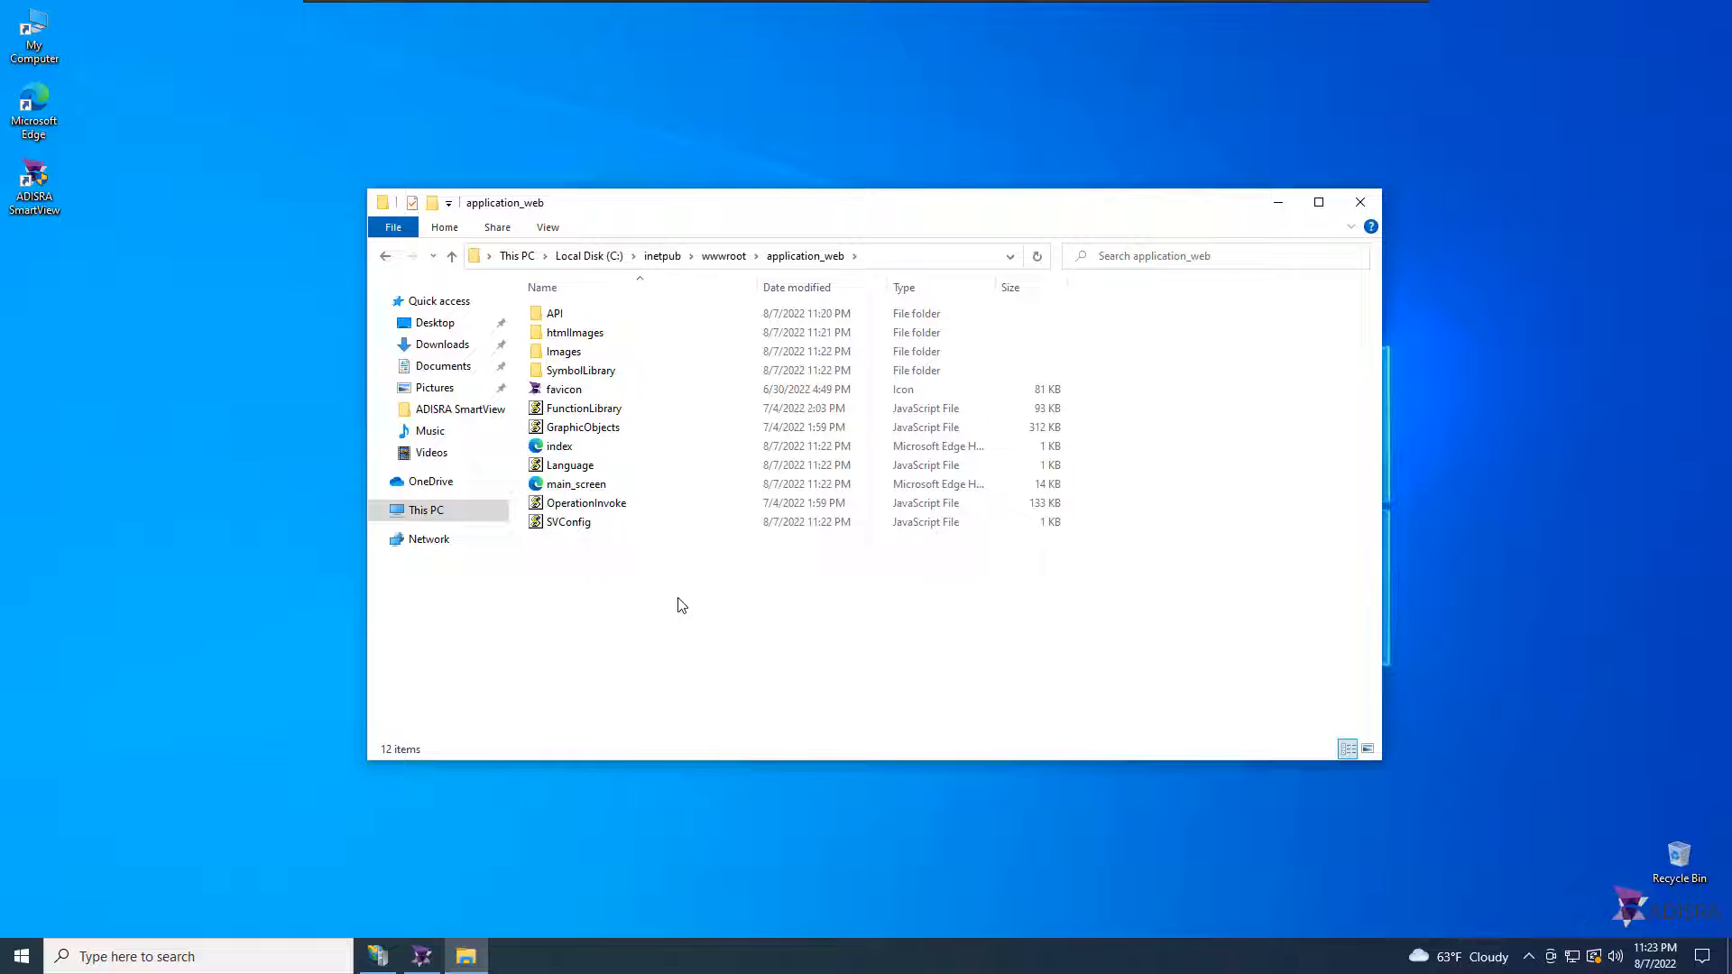
Step: Refresh the sites in IIS Manager and expand Default Web Site to examine the application_web folder
left_click(388, 958)
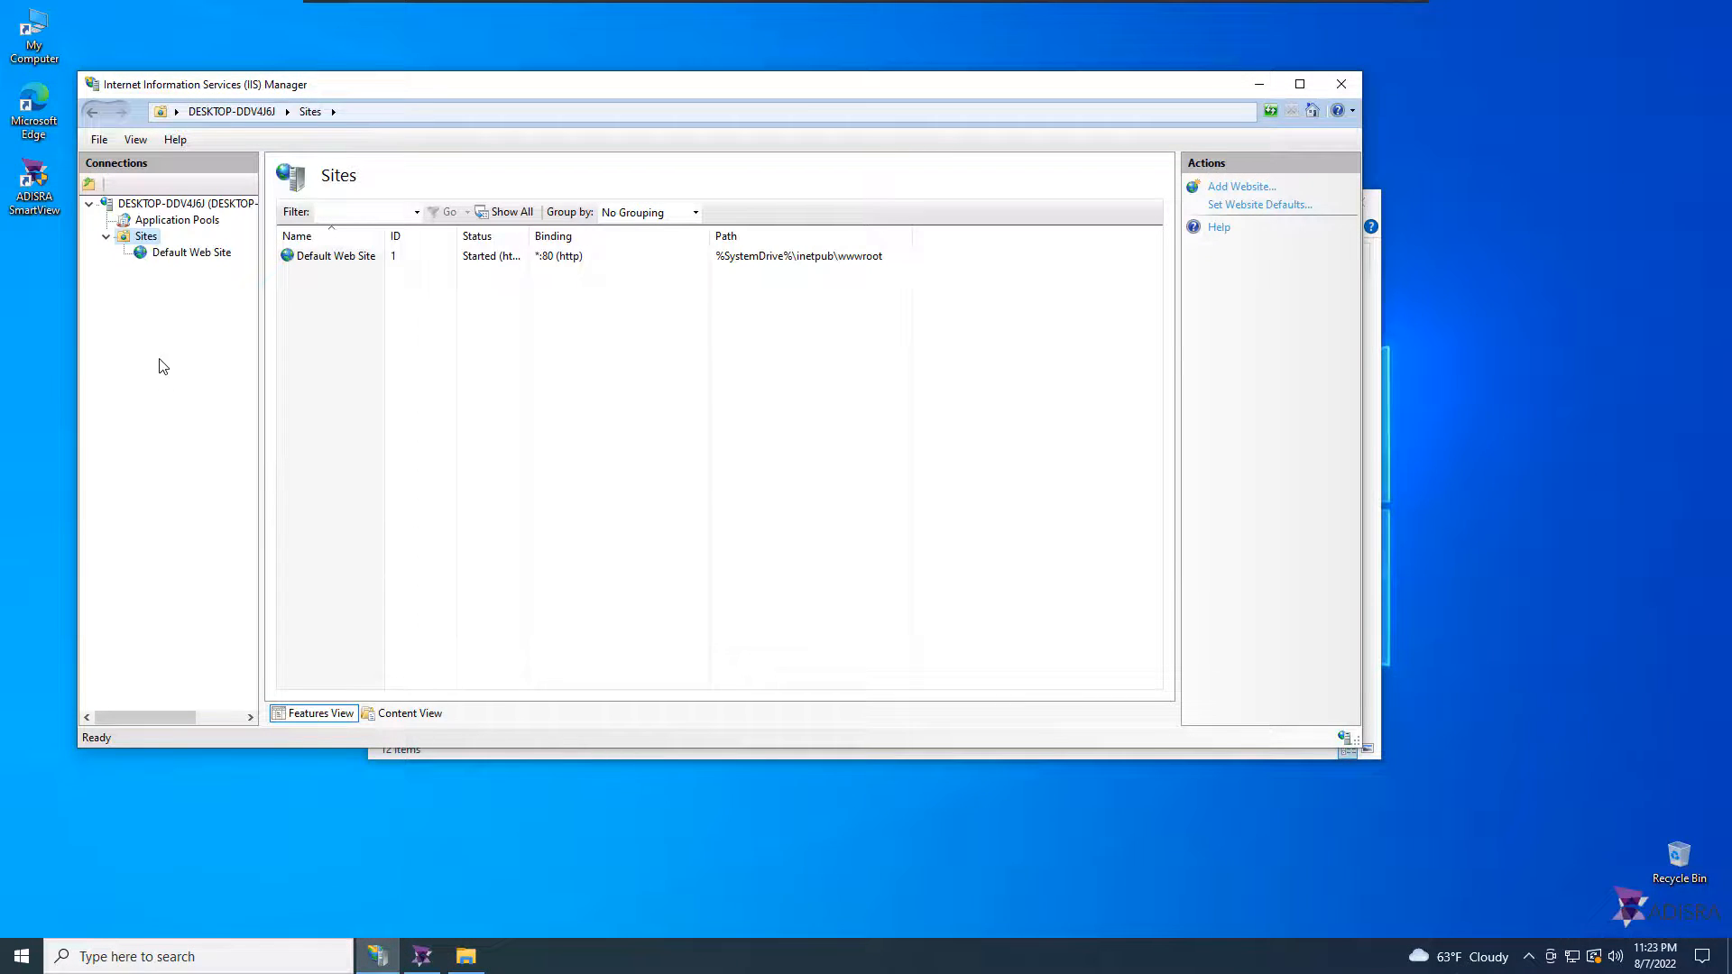
right_click(160, 360)
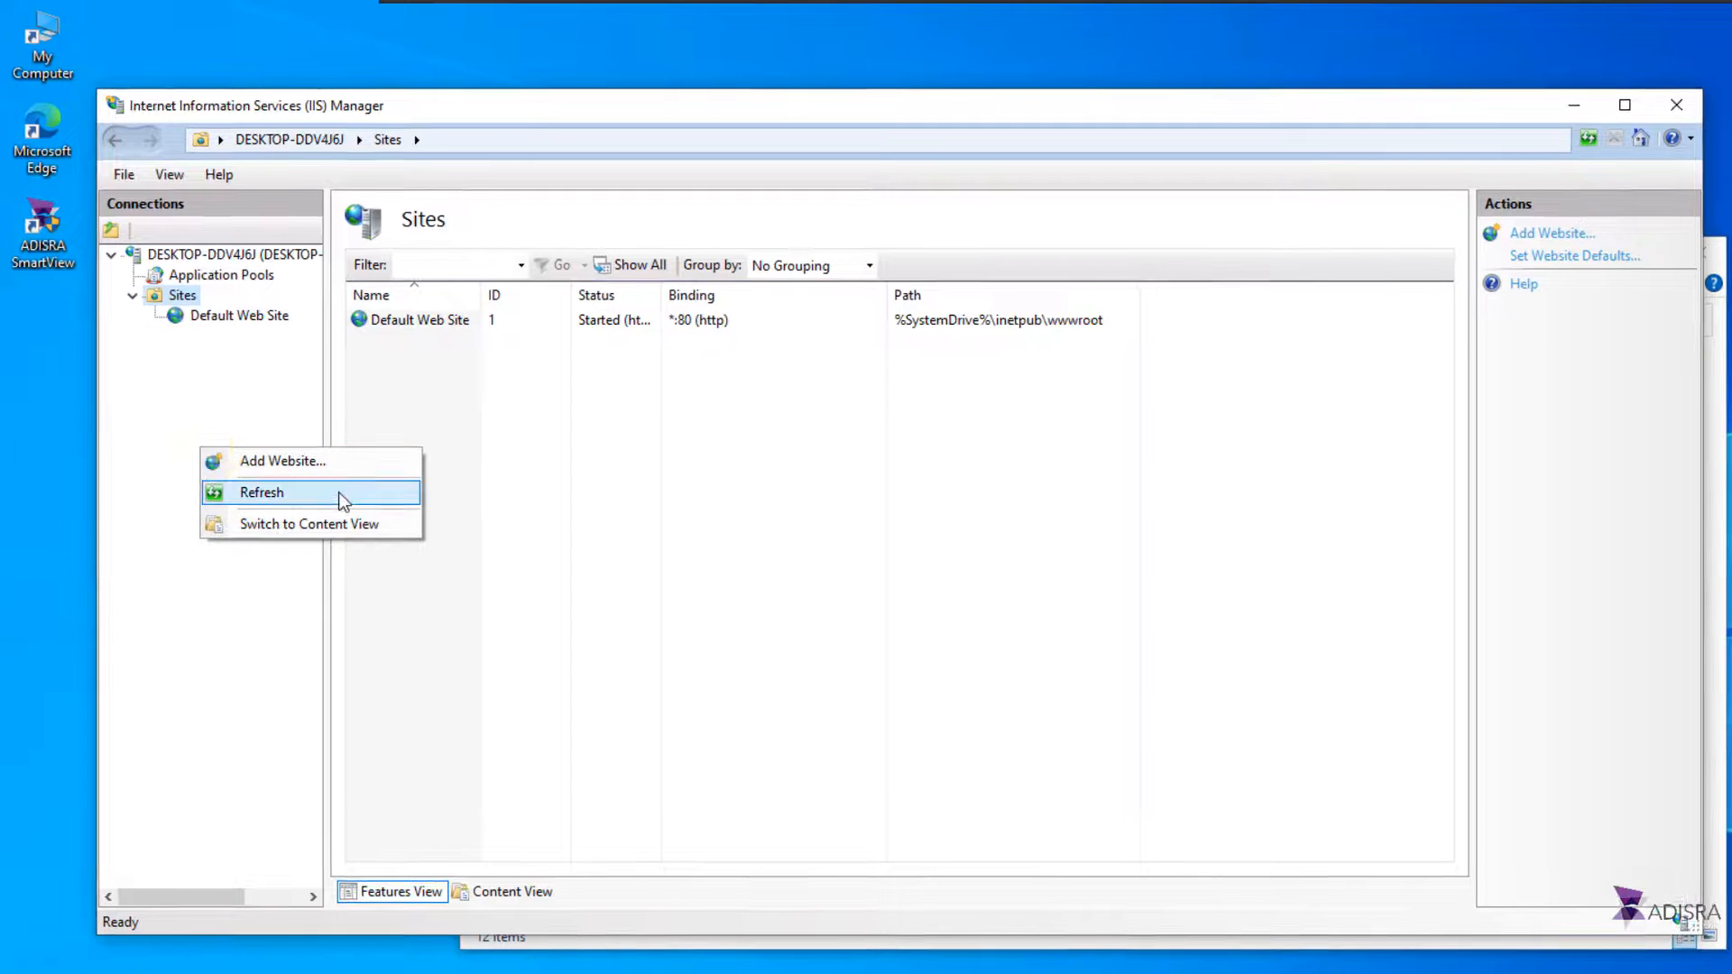
left_click(341, 494)
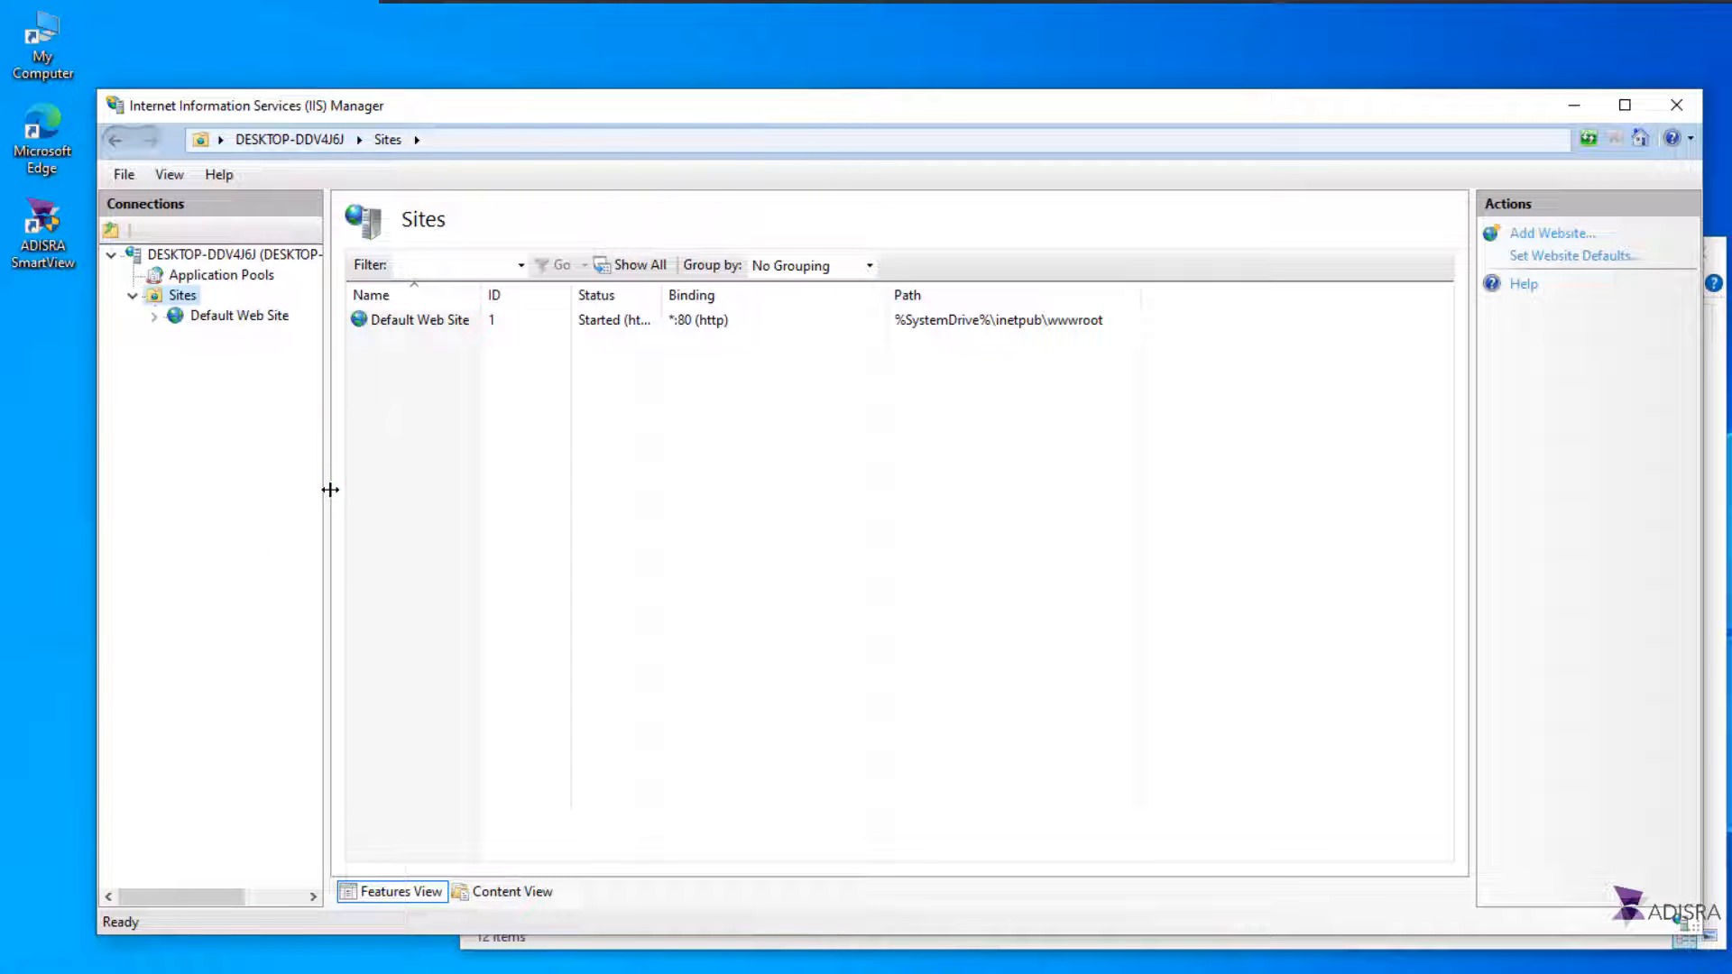
left_click(155, 318)
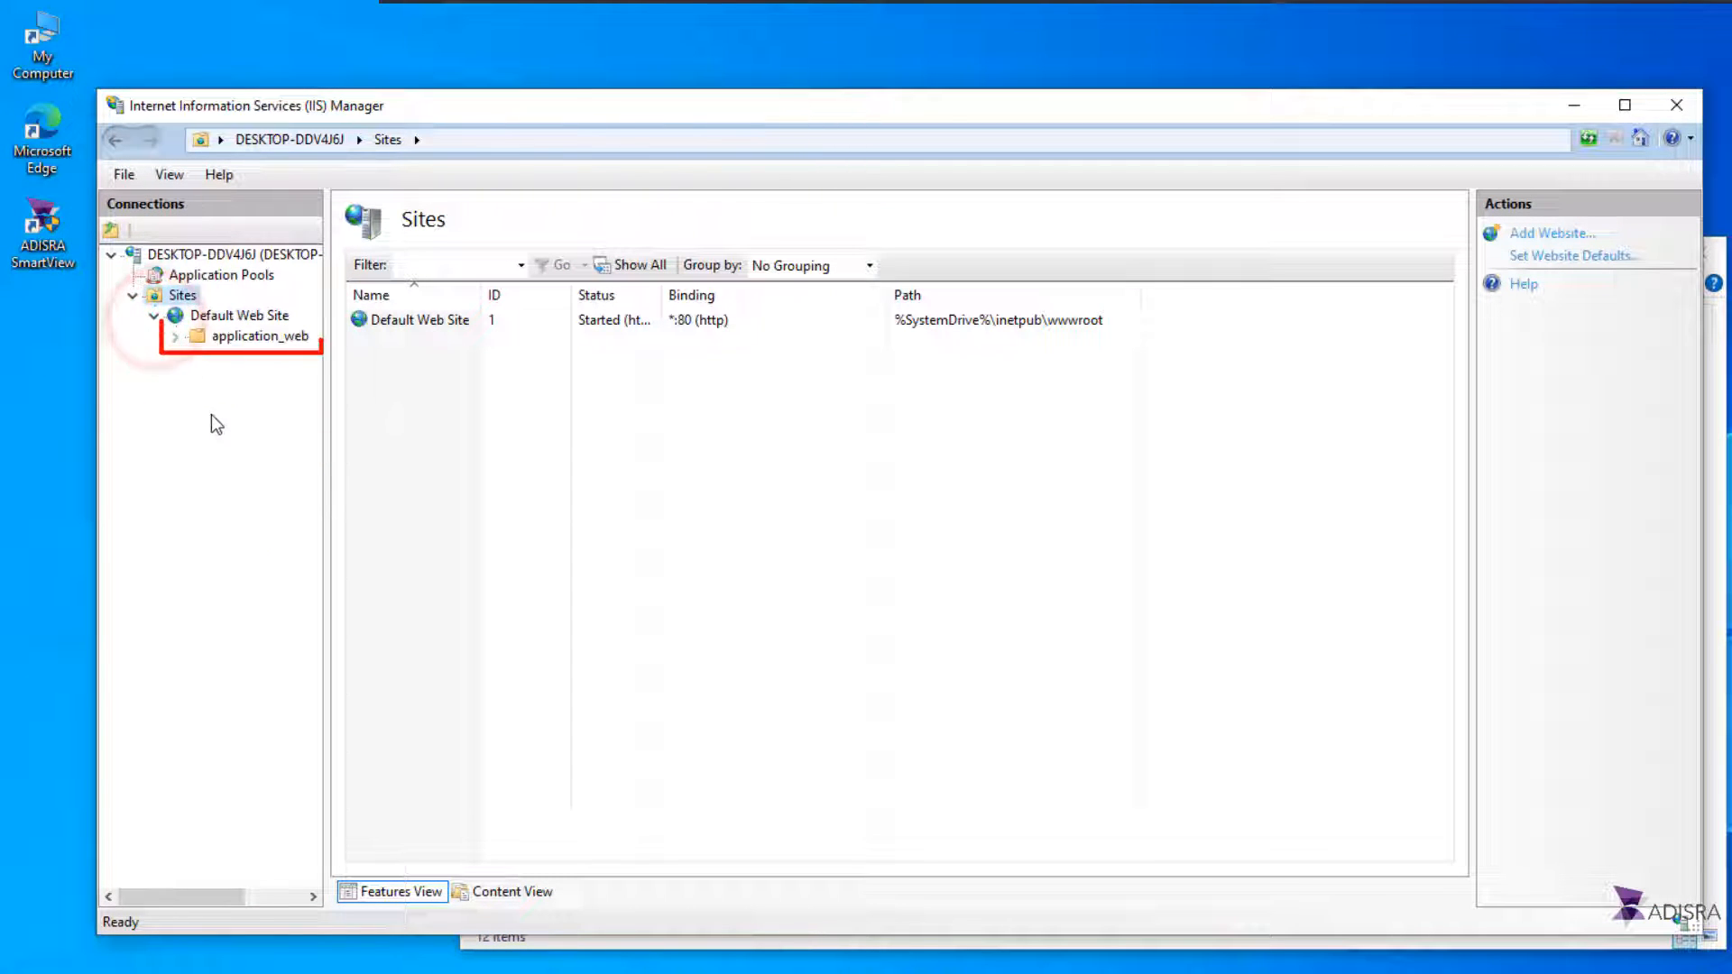
left_click(175, 337)
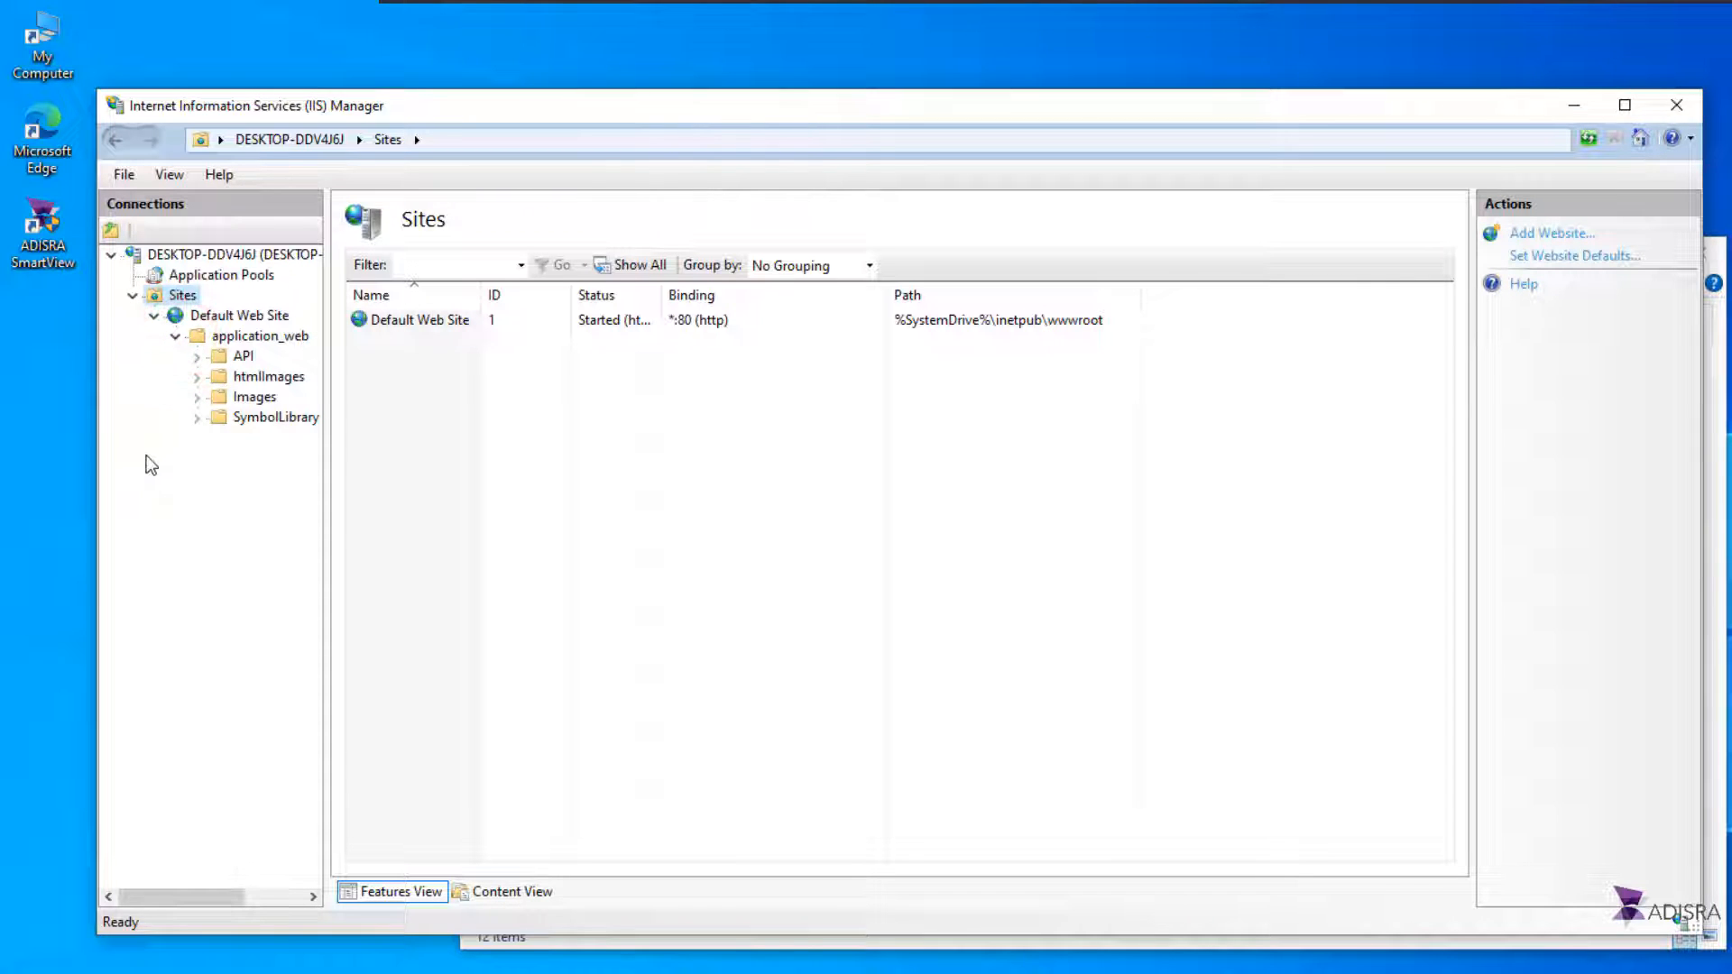
left_click(175, 338)
left_click(229, 418)
left_click(259, 317)
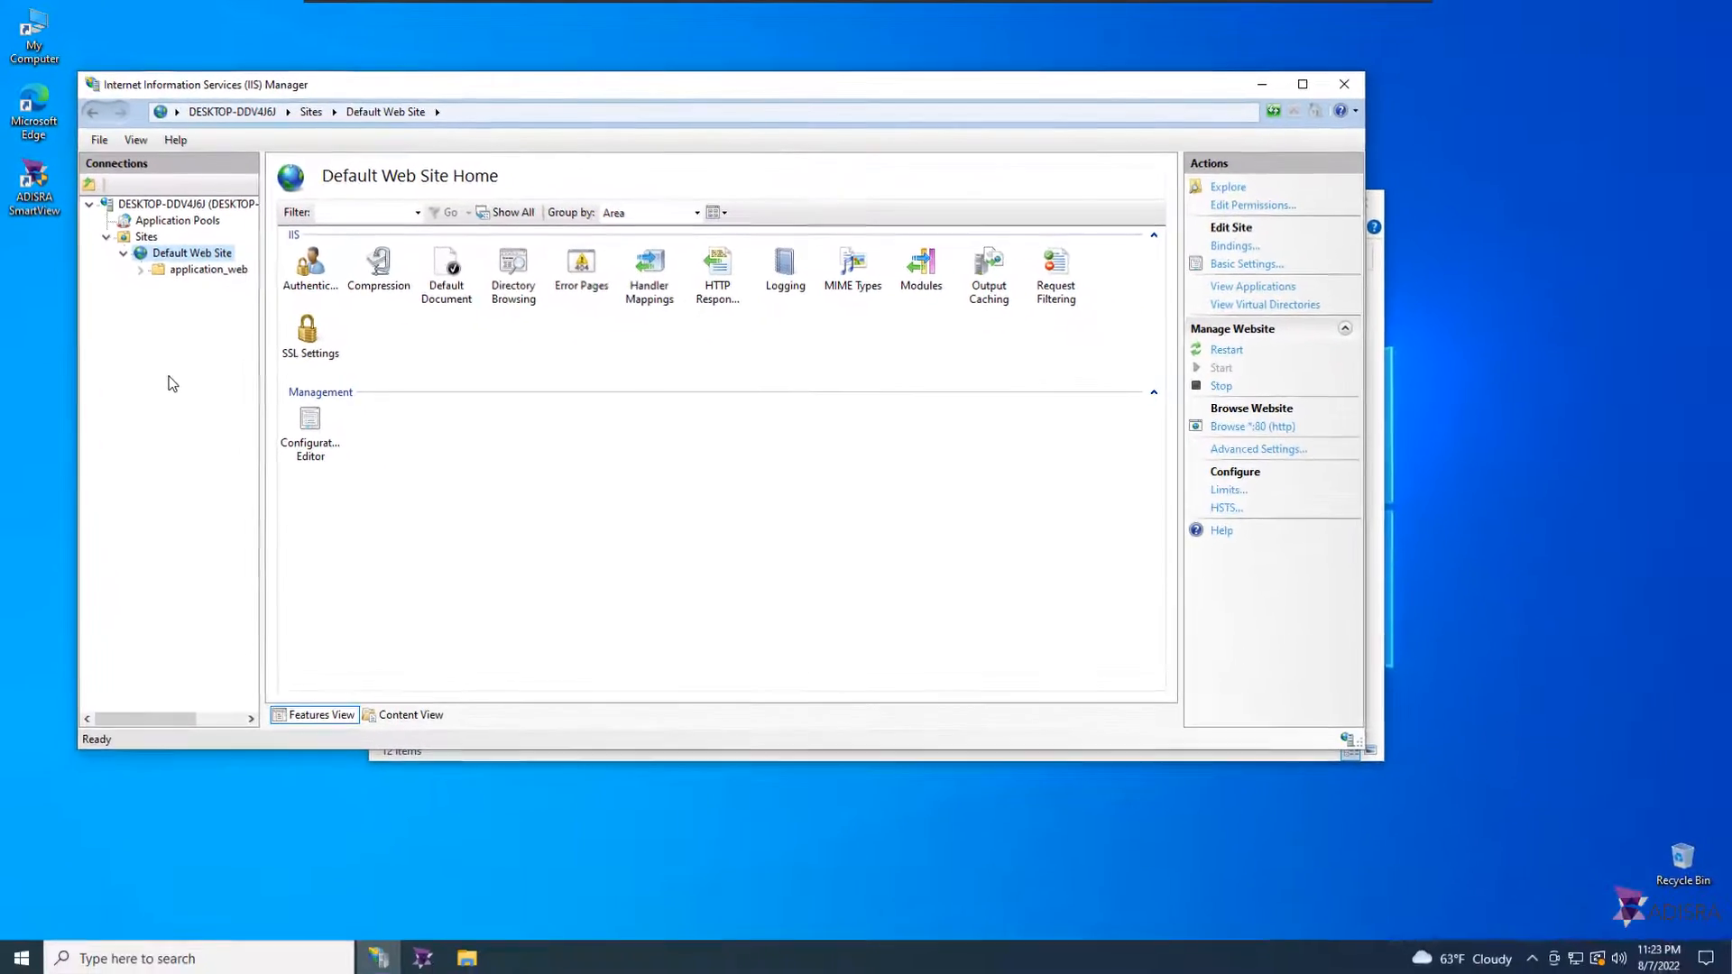
left_click(1266, 85)
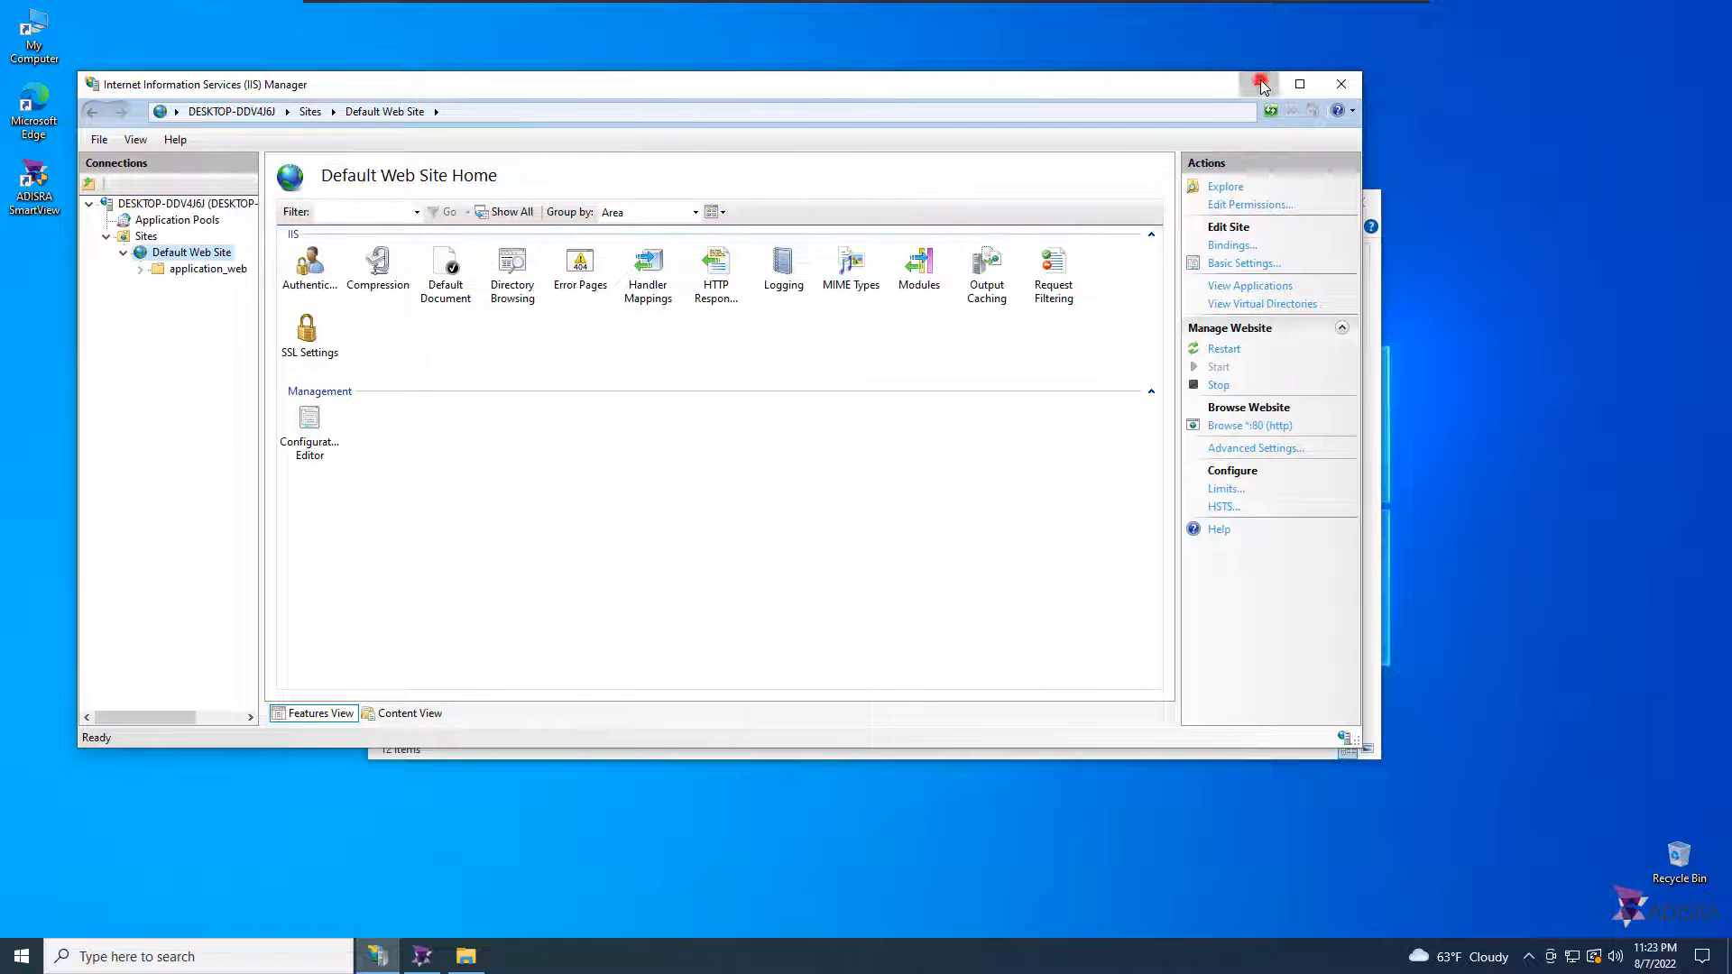
Step: Start the application runtime and bring up the running Graphics window
left_click(428, 954)
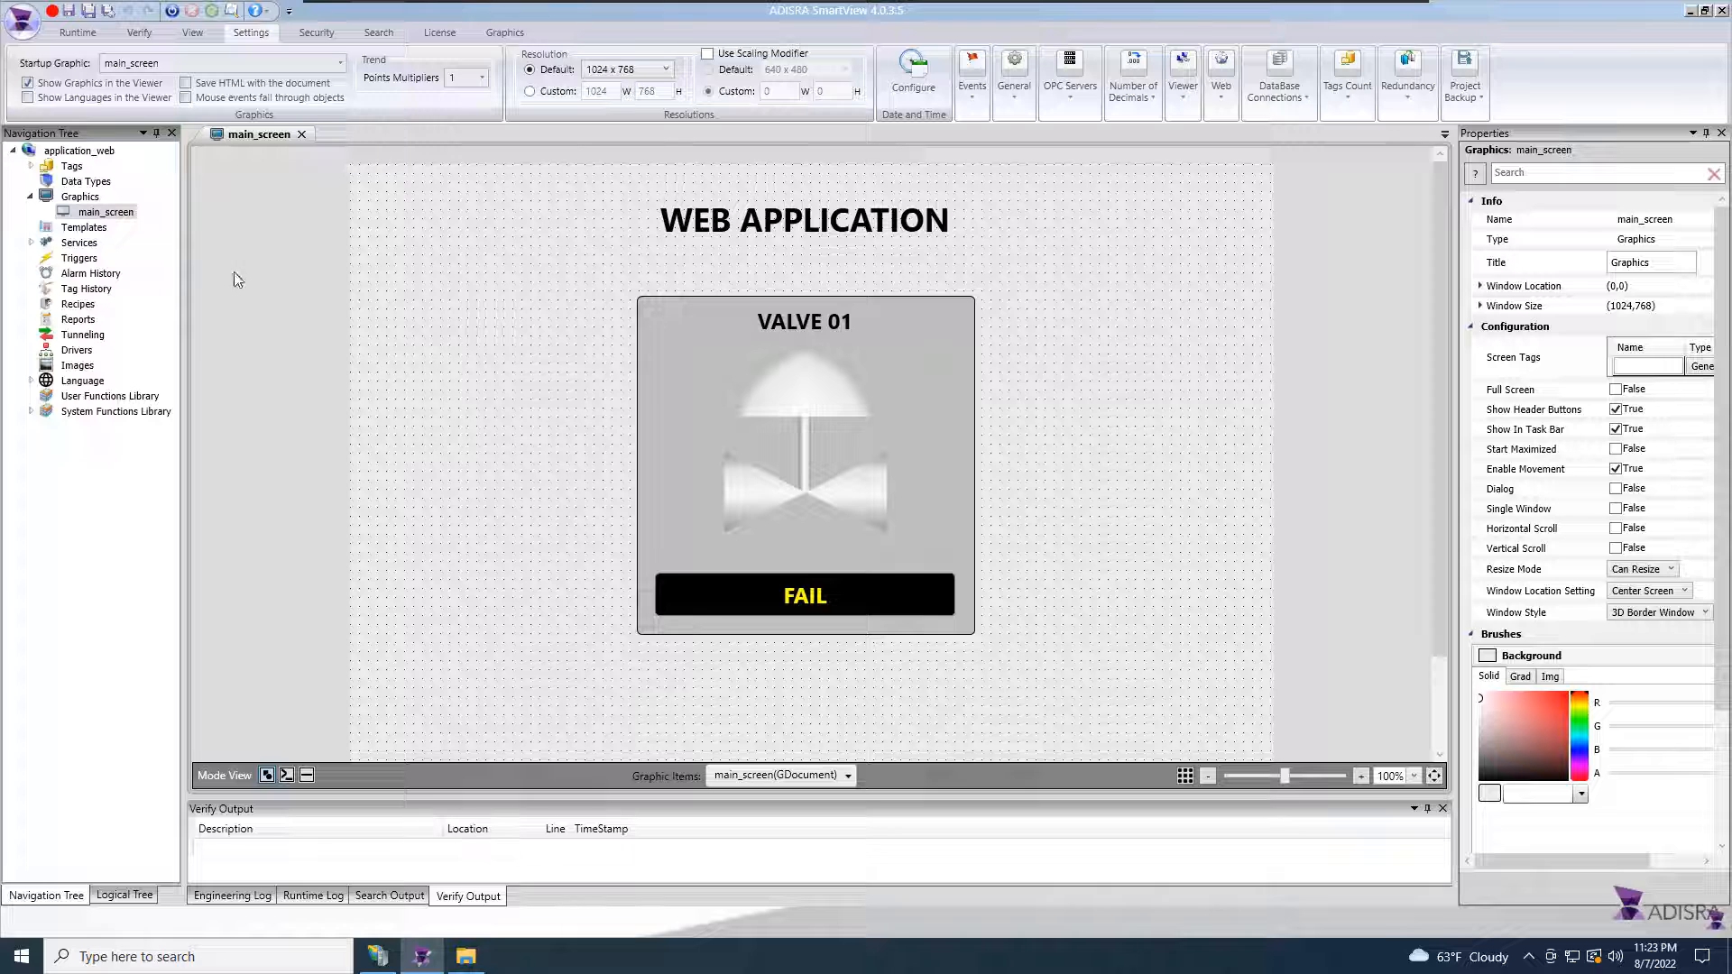
left_click(173, 11)
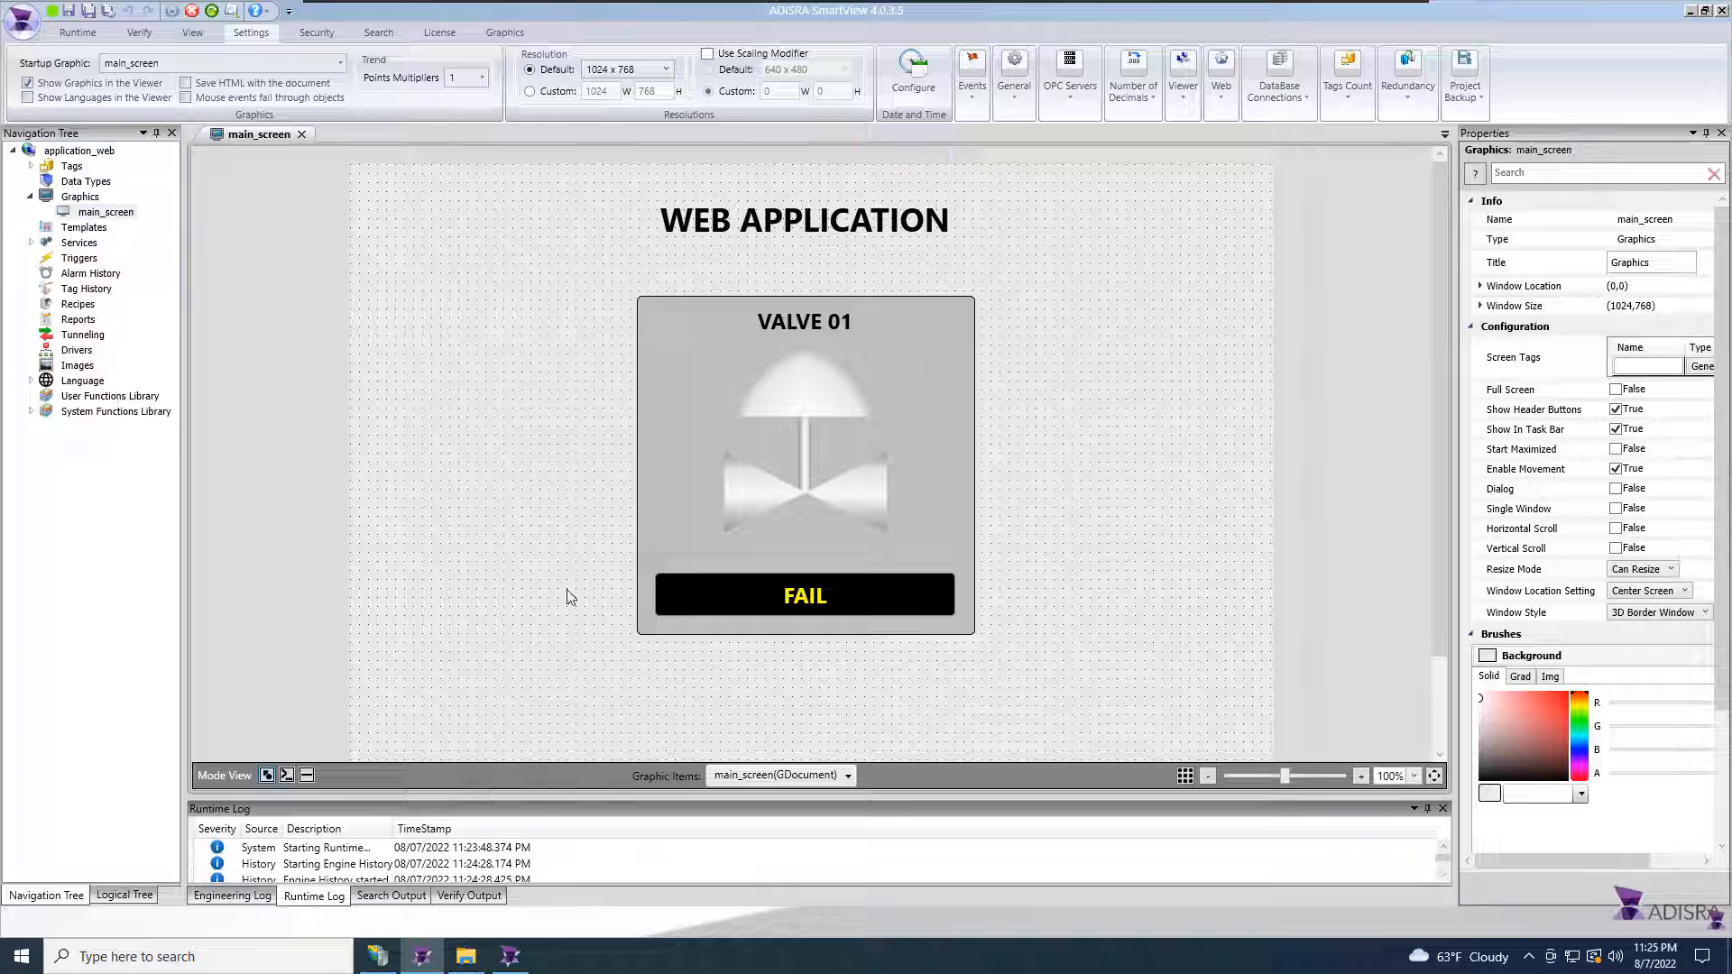
left_click(509, 956)
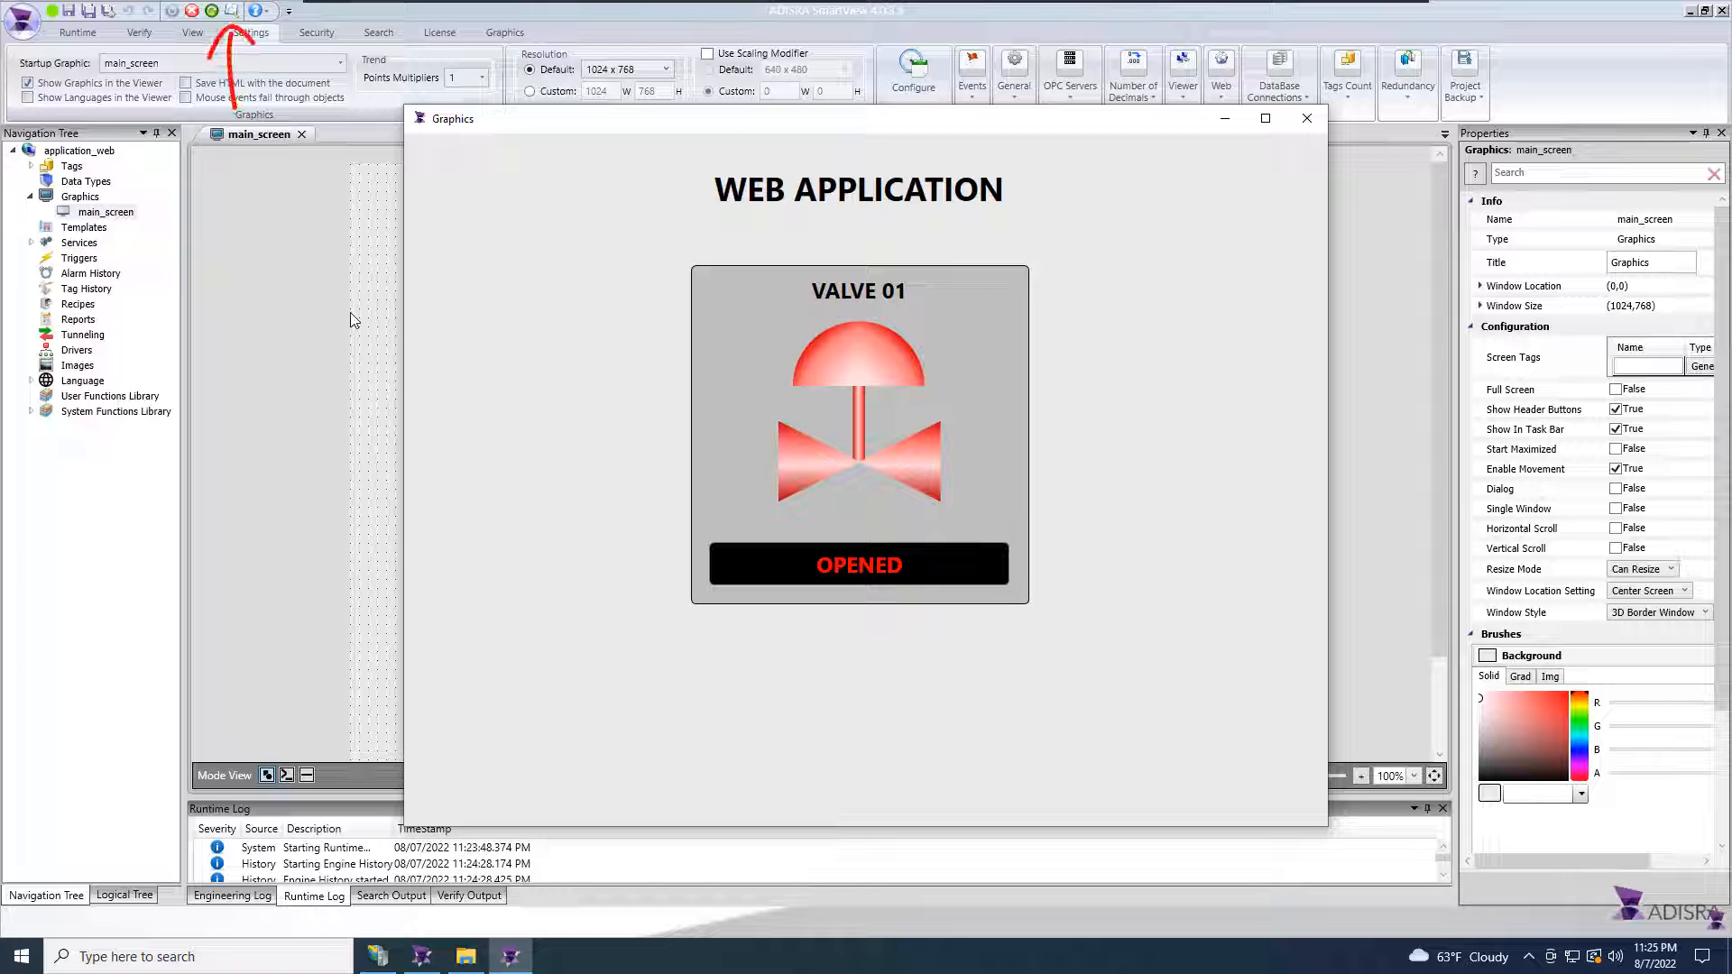
Step: Open the Data Watcher and load all tags
left_click(234, 11)
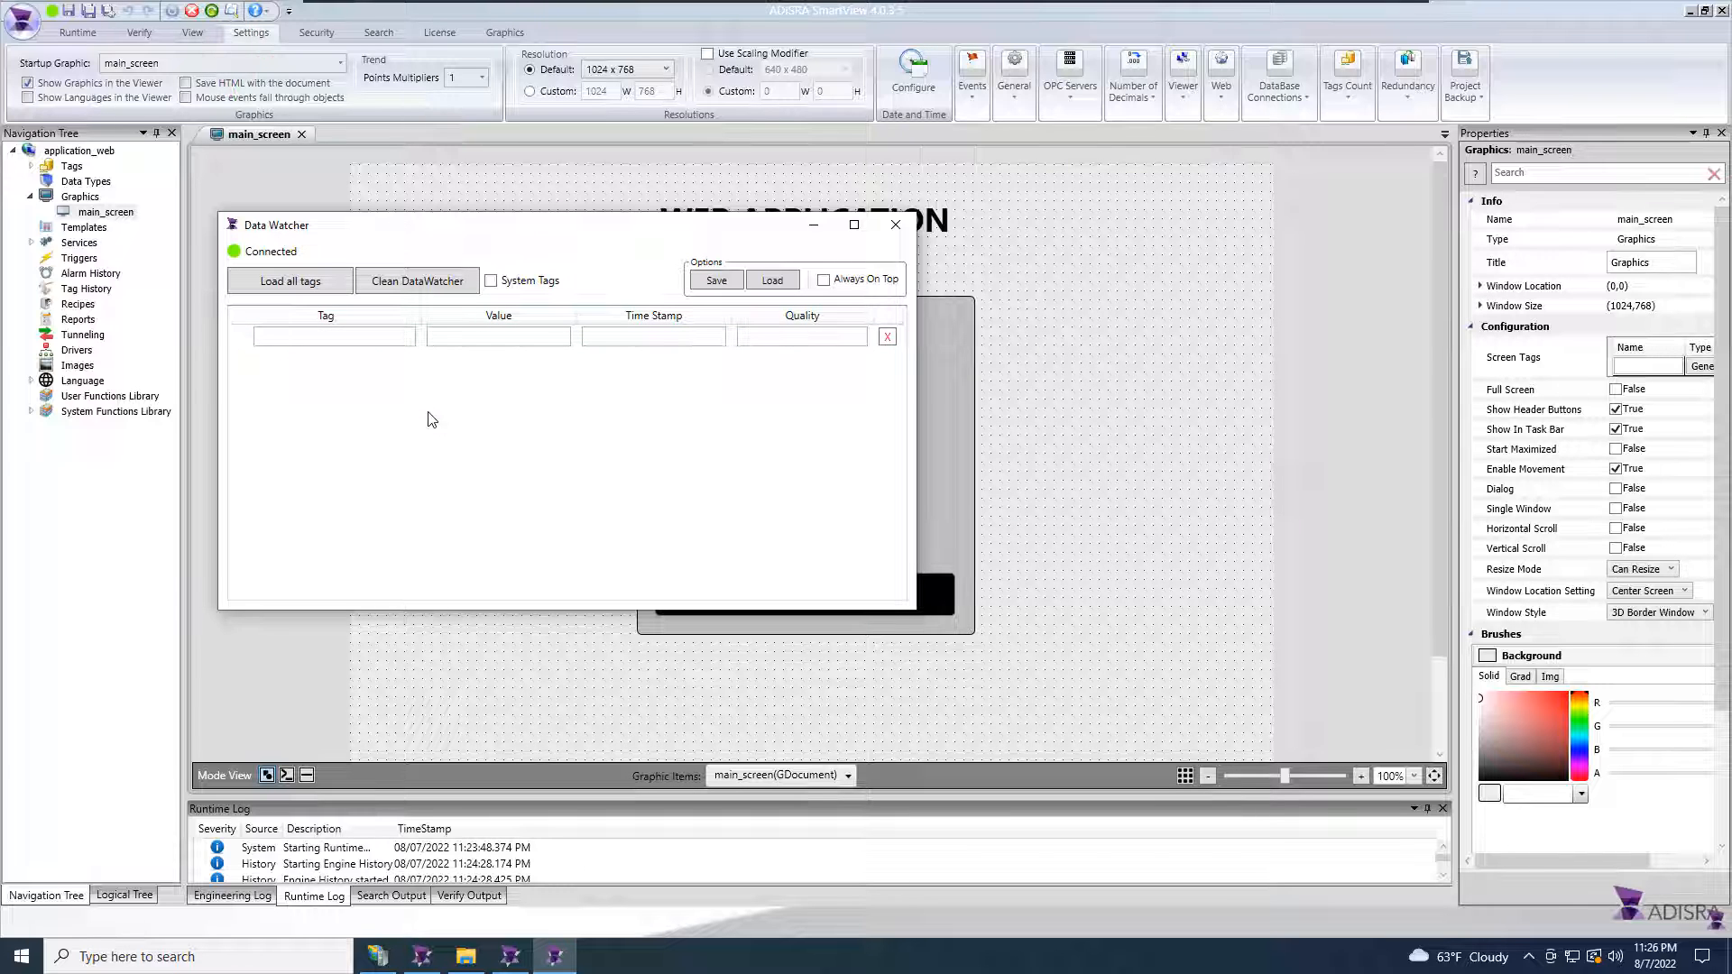
left_click(332, 281)
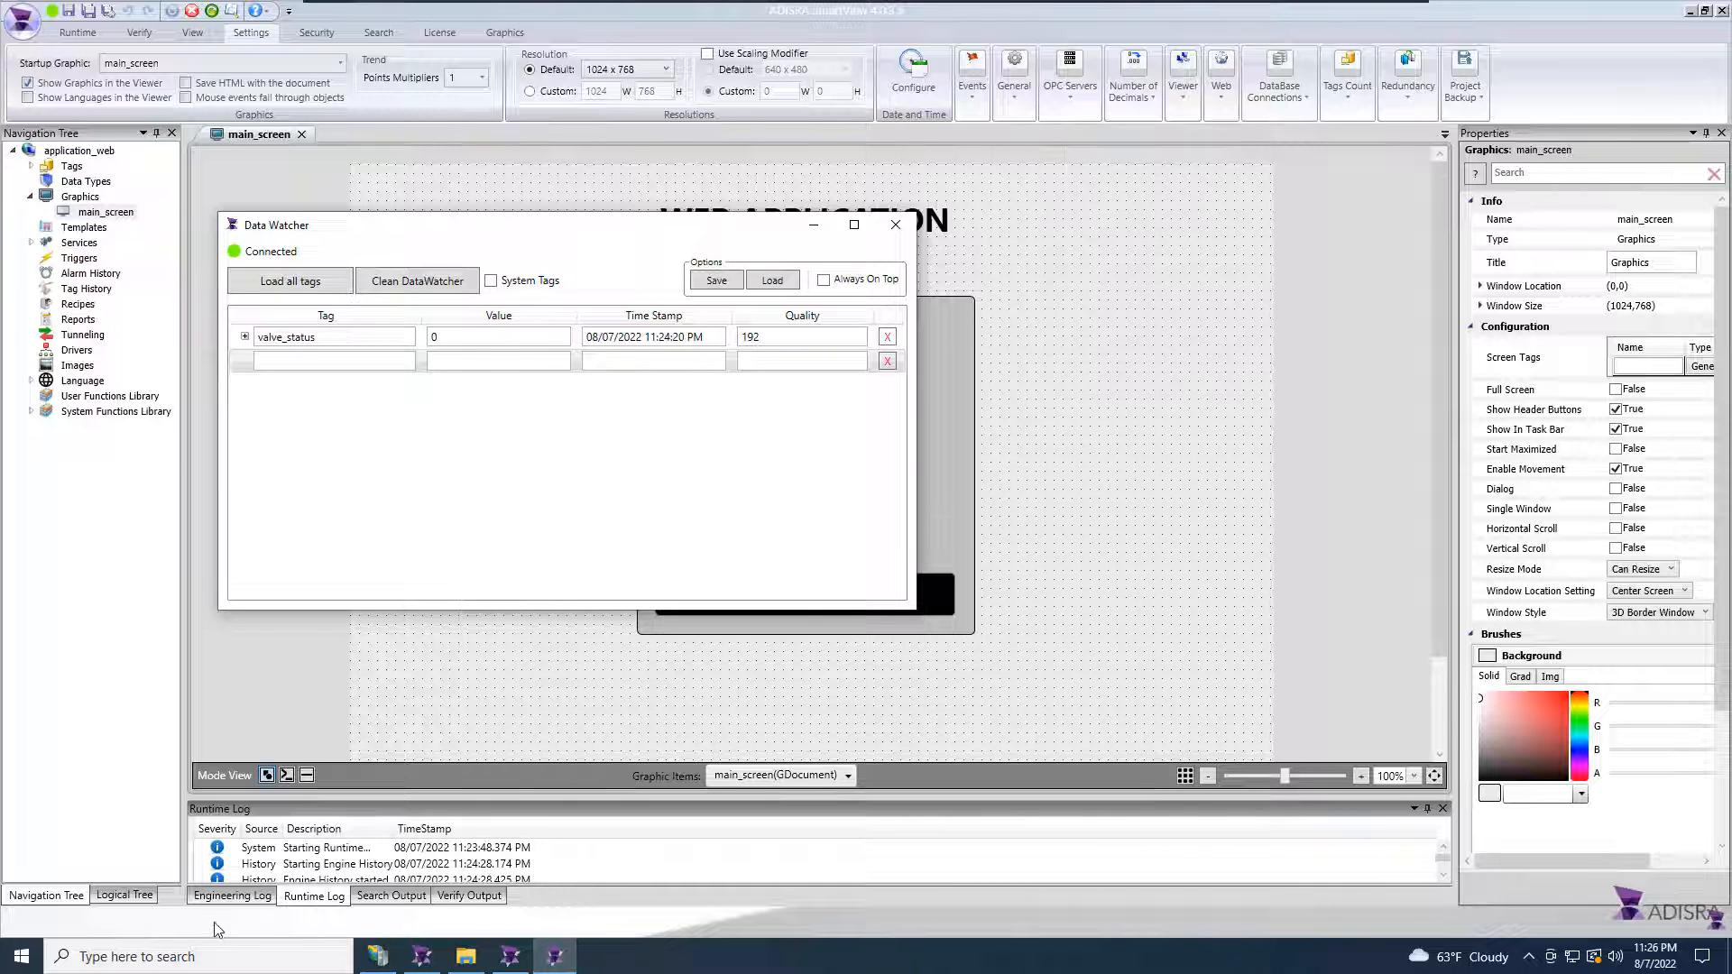
Step: Search Windows for internet explorer and open Microsoft Edge
left_click(212, 954)
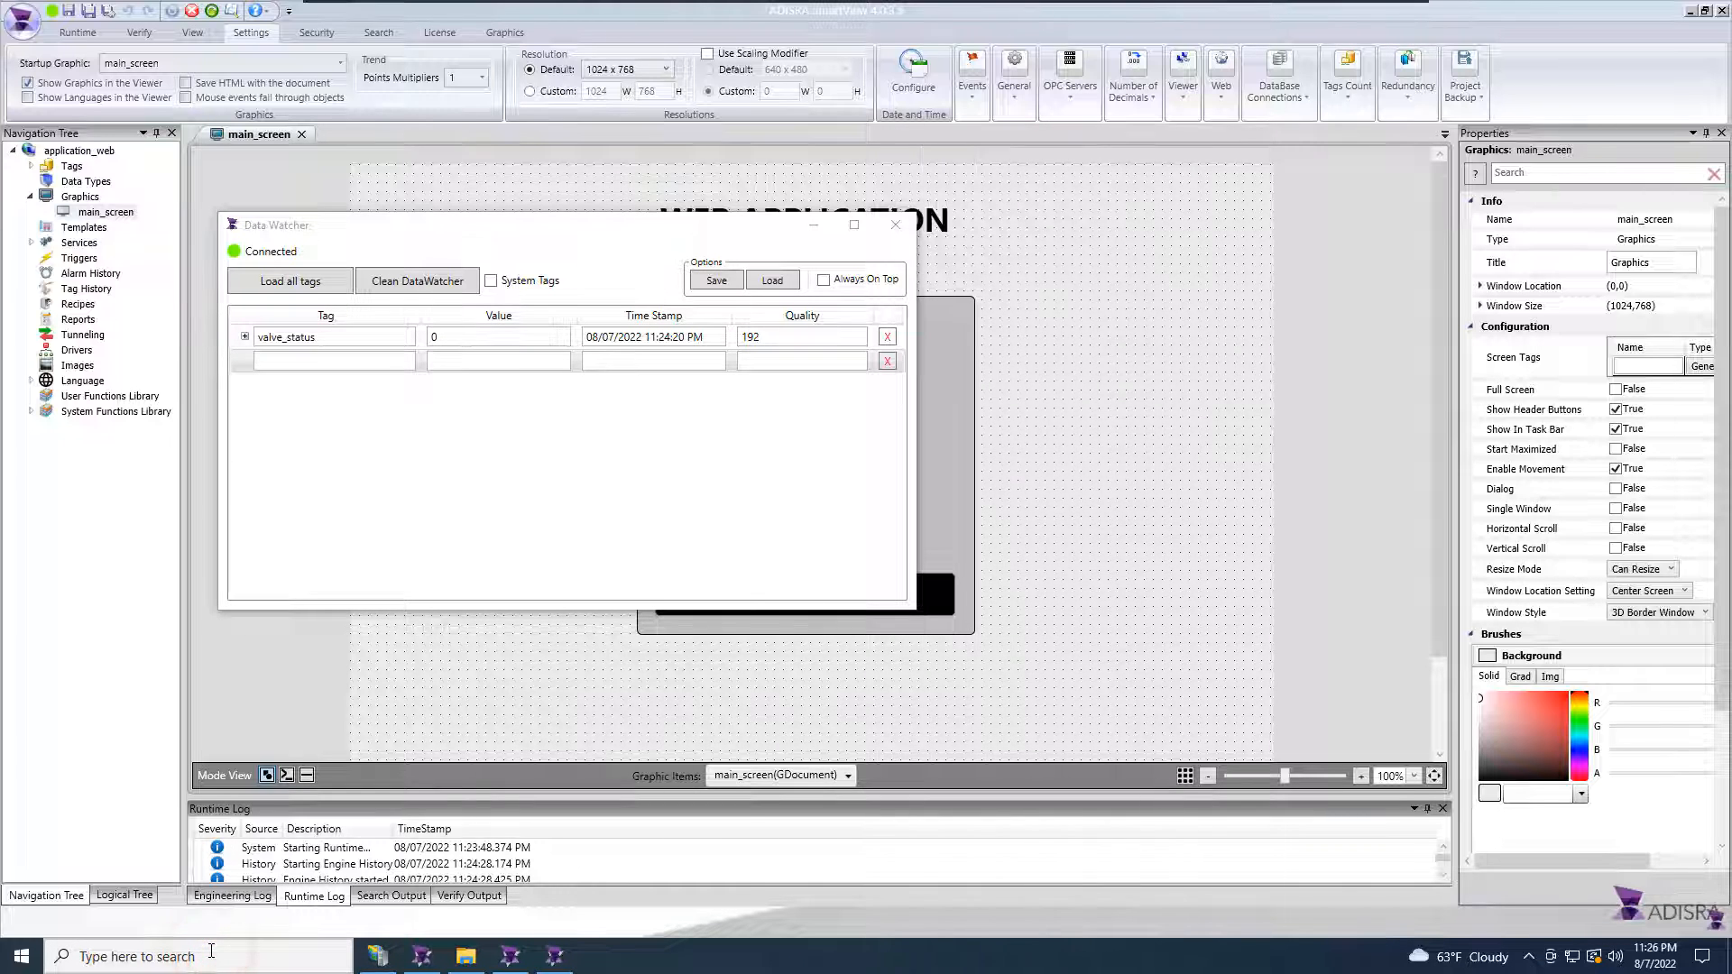
type("in")
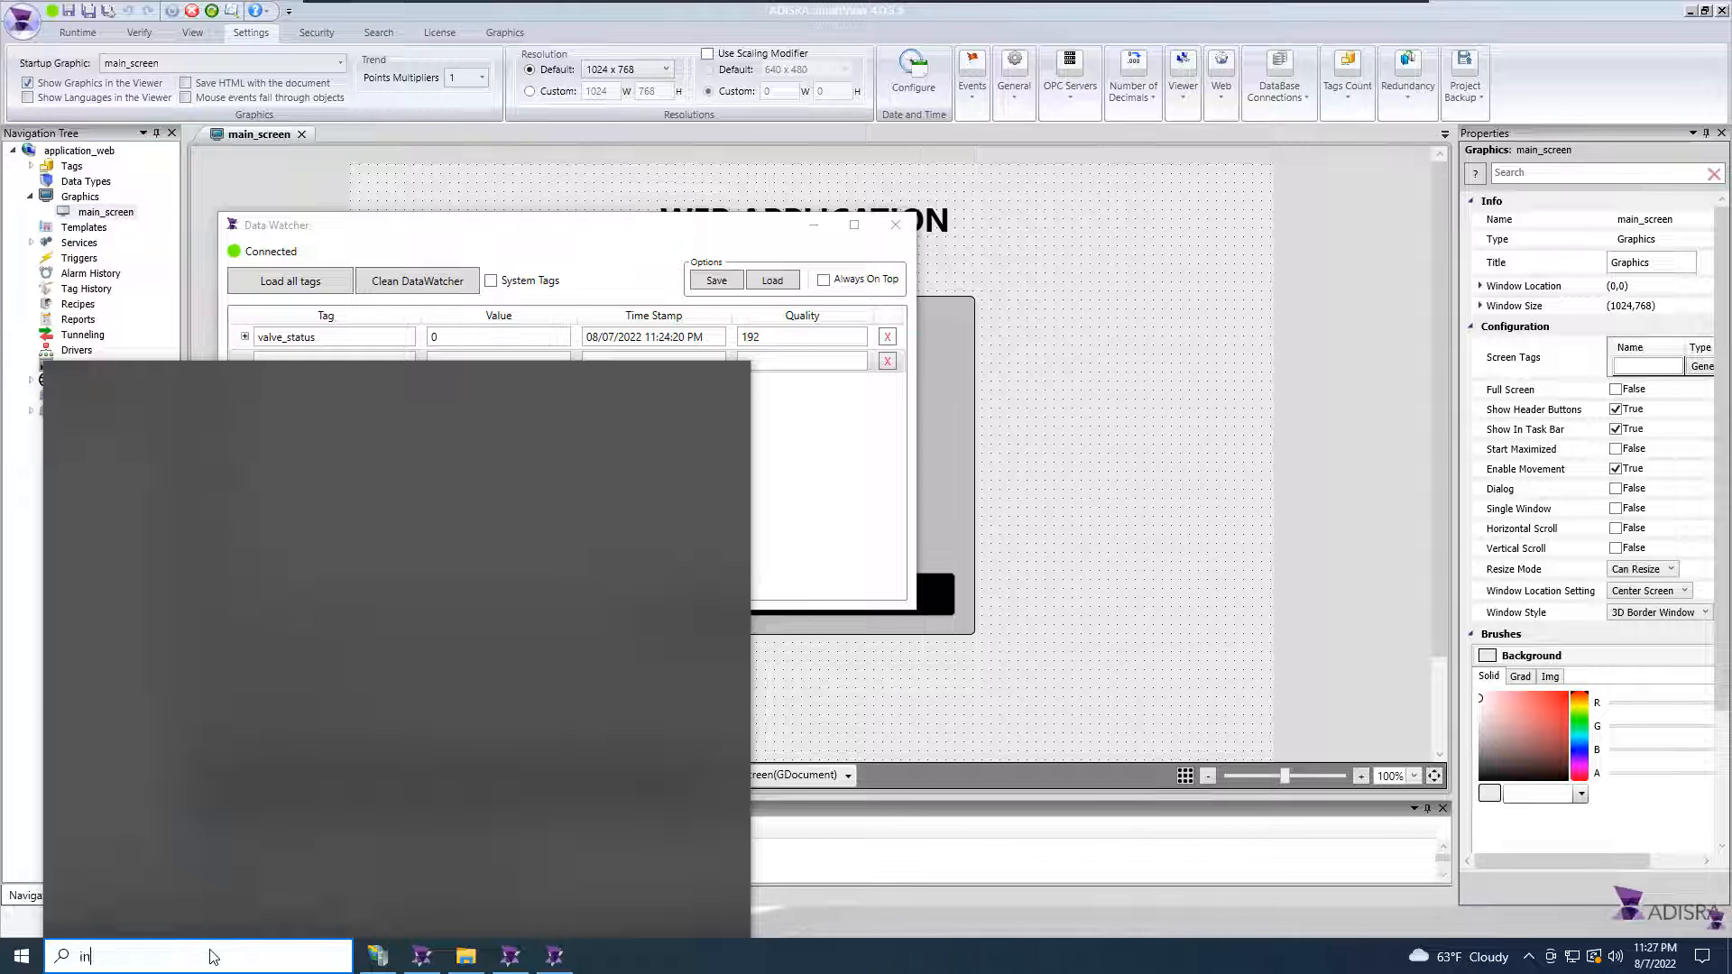
type("ternet expl")
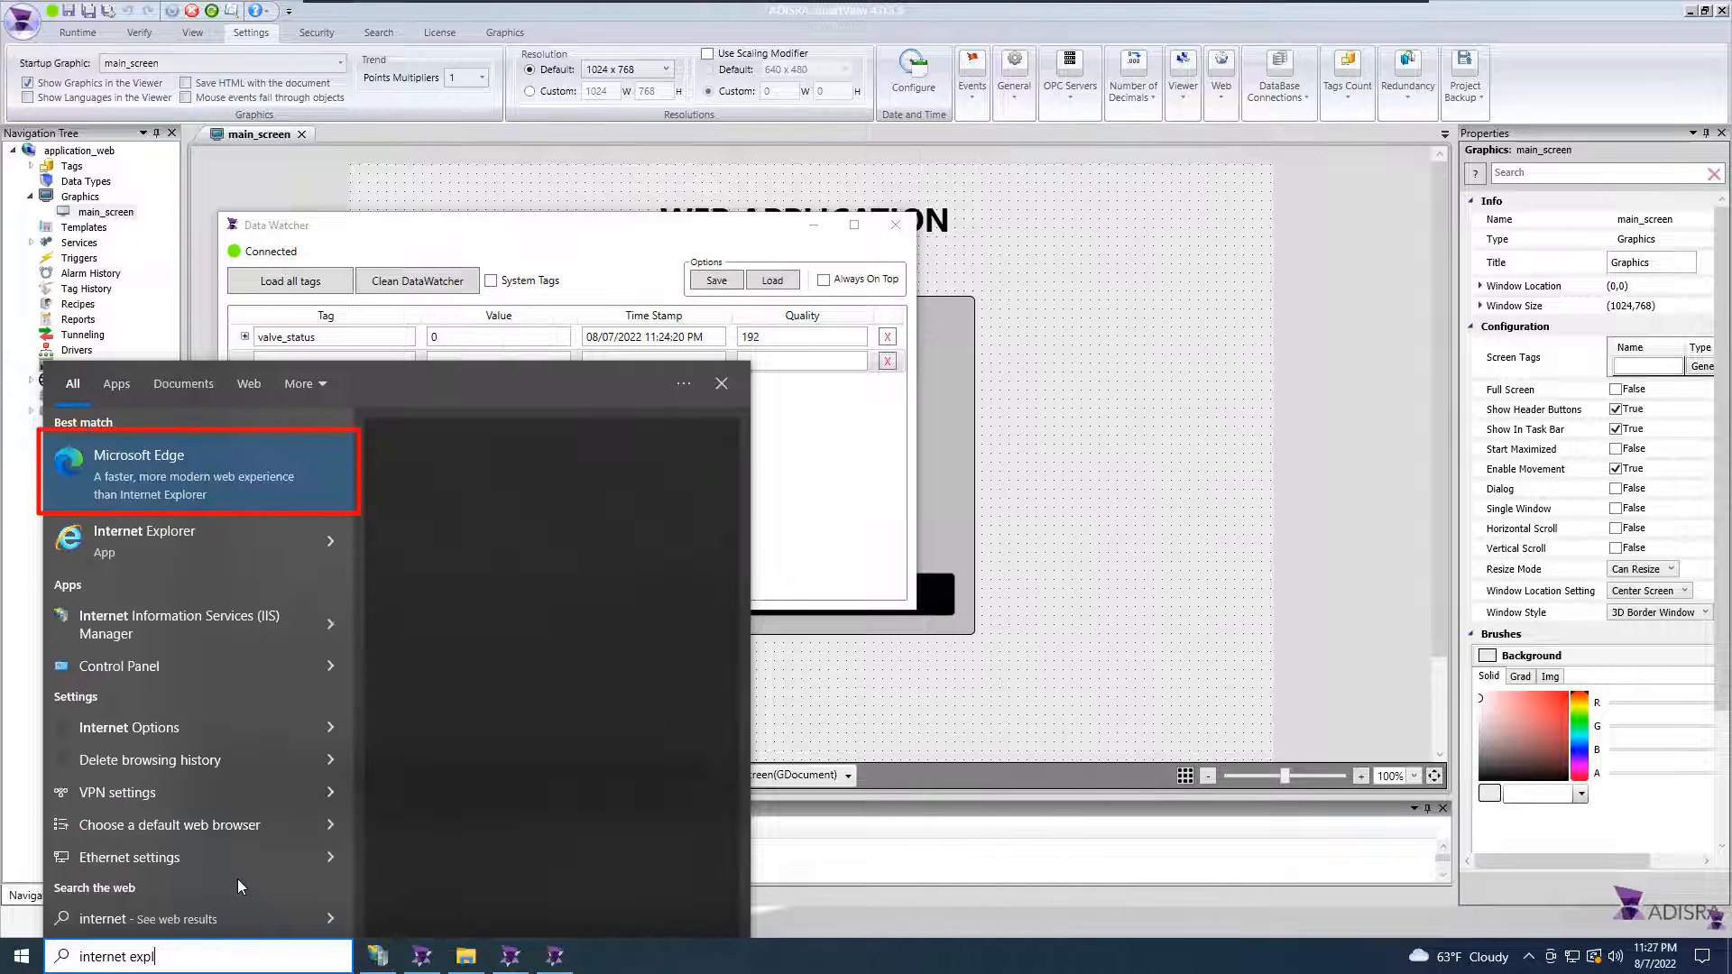
left_click(232, 467)
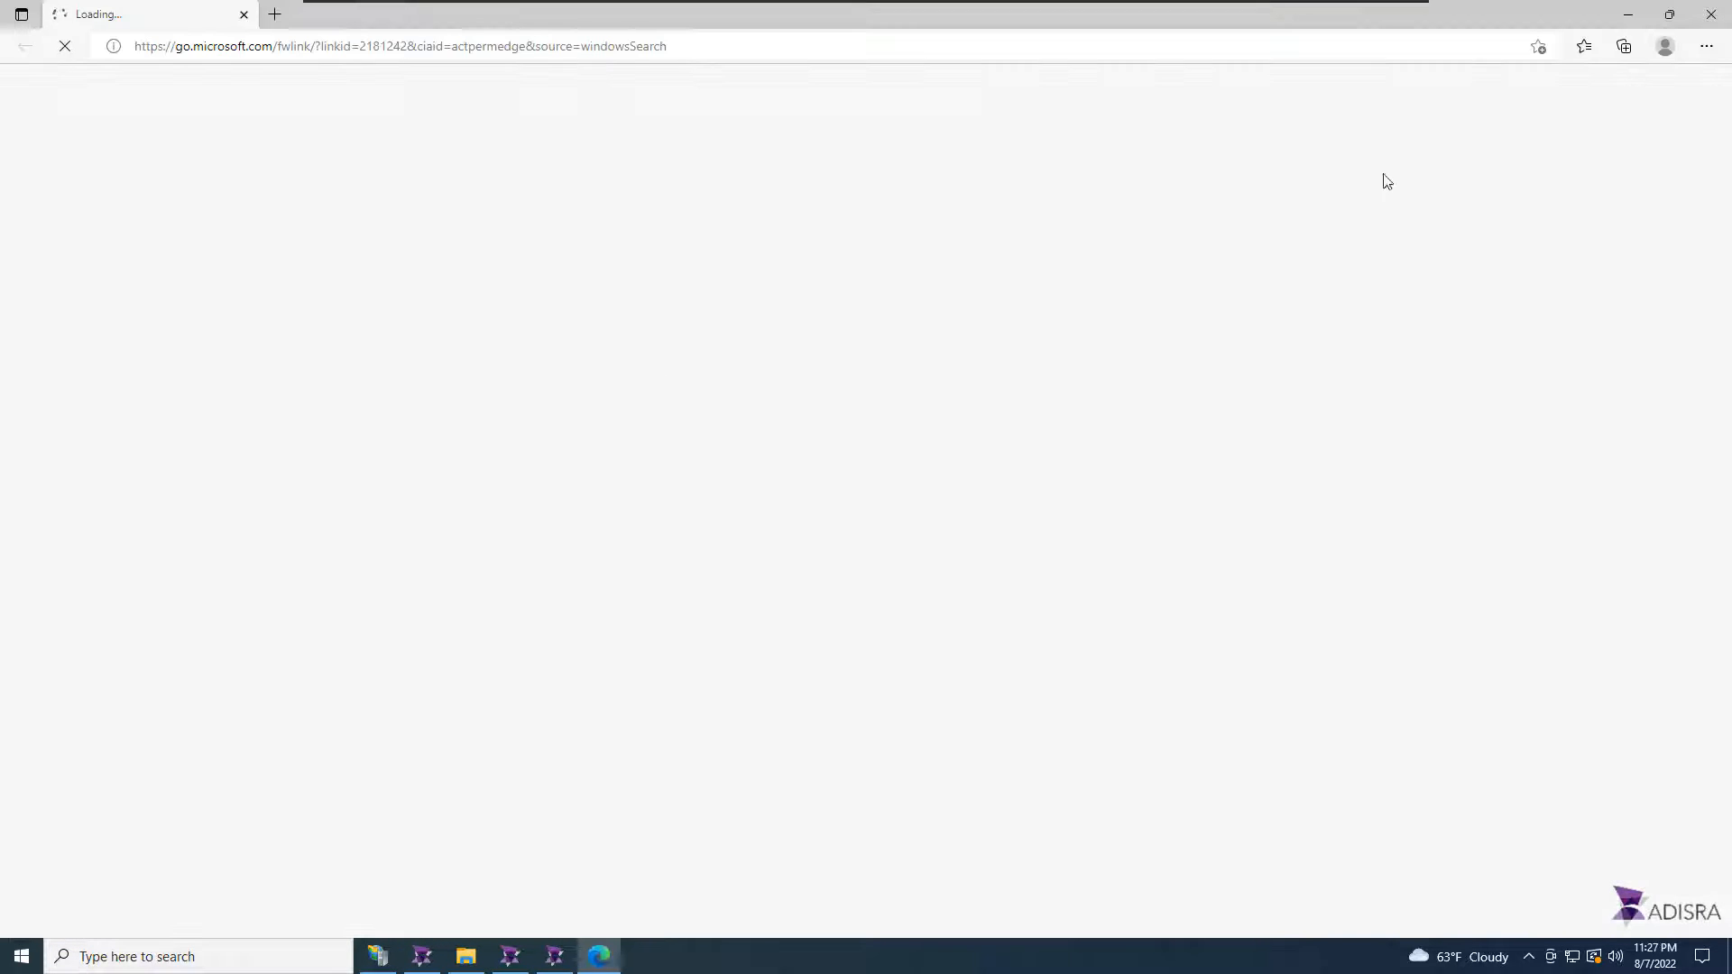
left_click(67, 48)
left_click(305, 46)
type("http://127.0.0.1/application_web/main_screen.html")
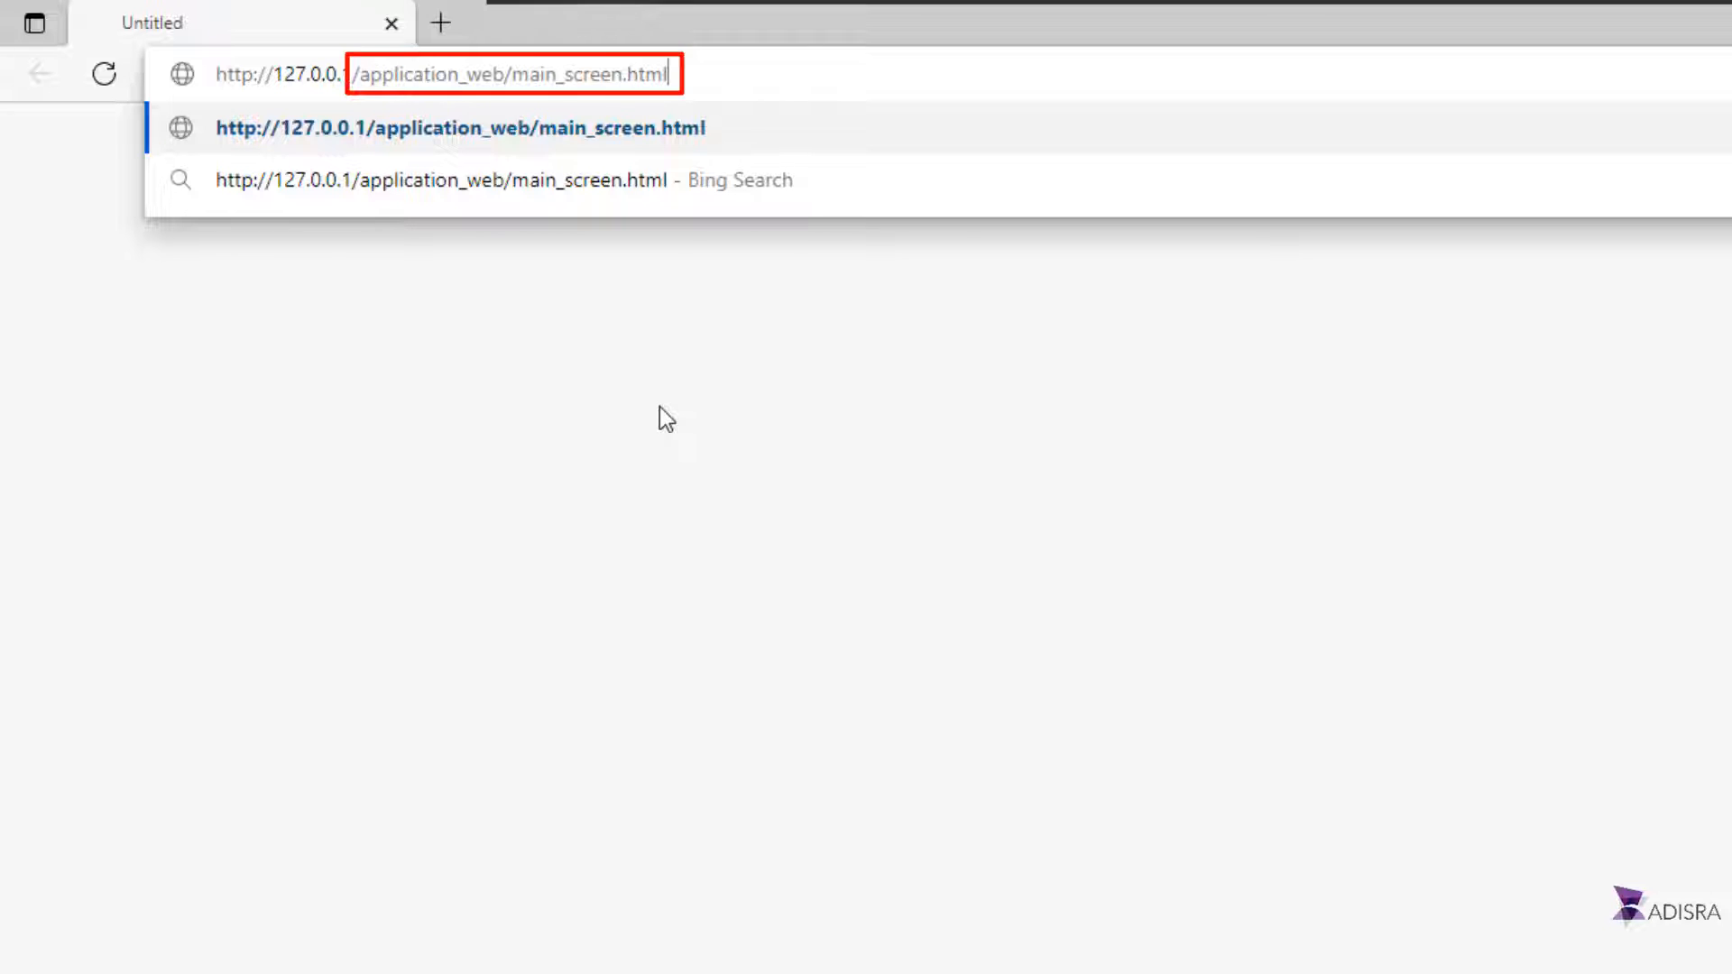
key("Return")
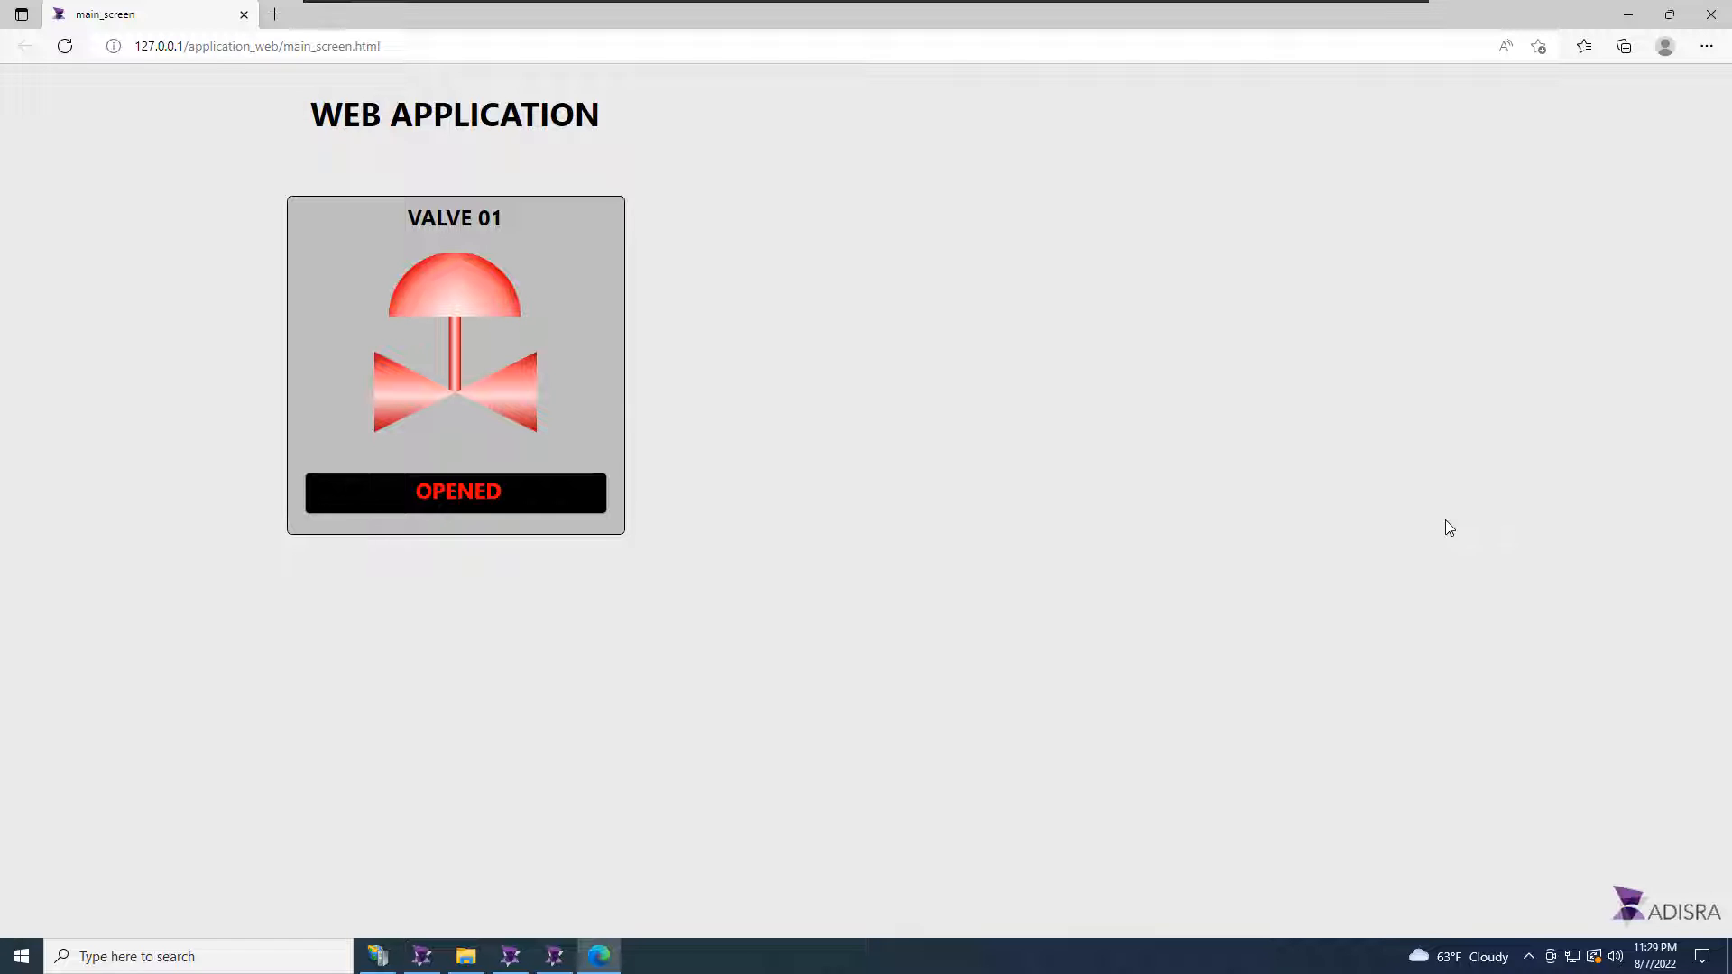
Step: Place the Data Watcher and runtime window beside the browser page and set the valve_status tag to 1
left_click(556, 956)
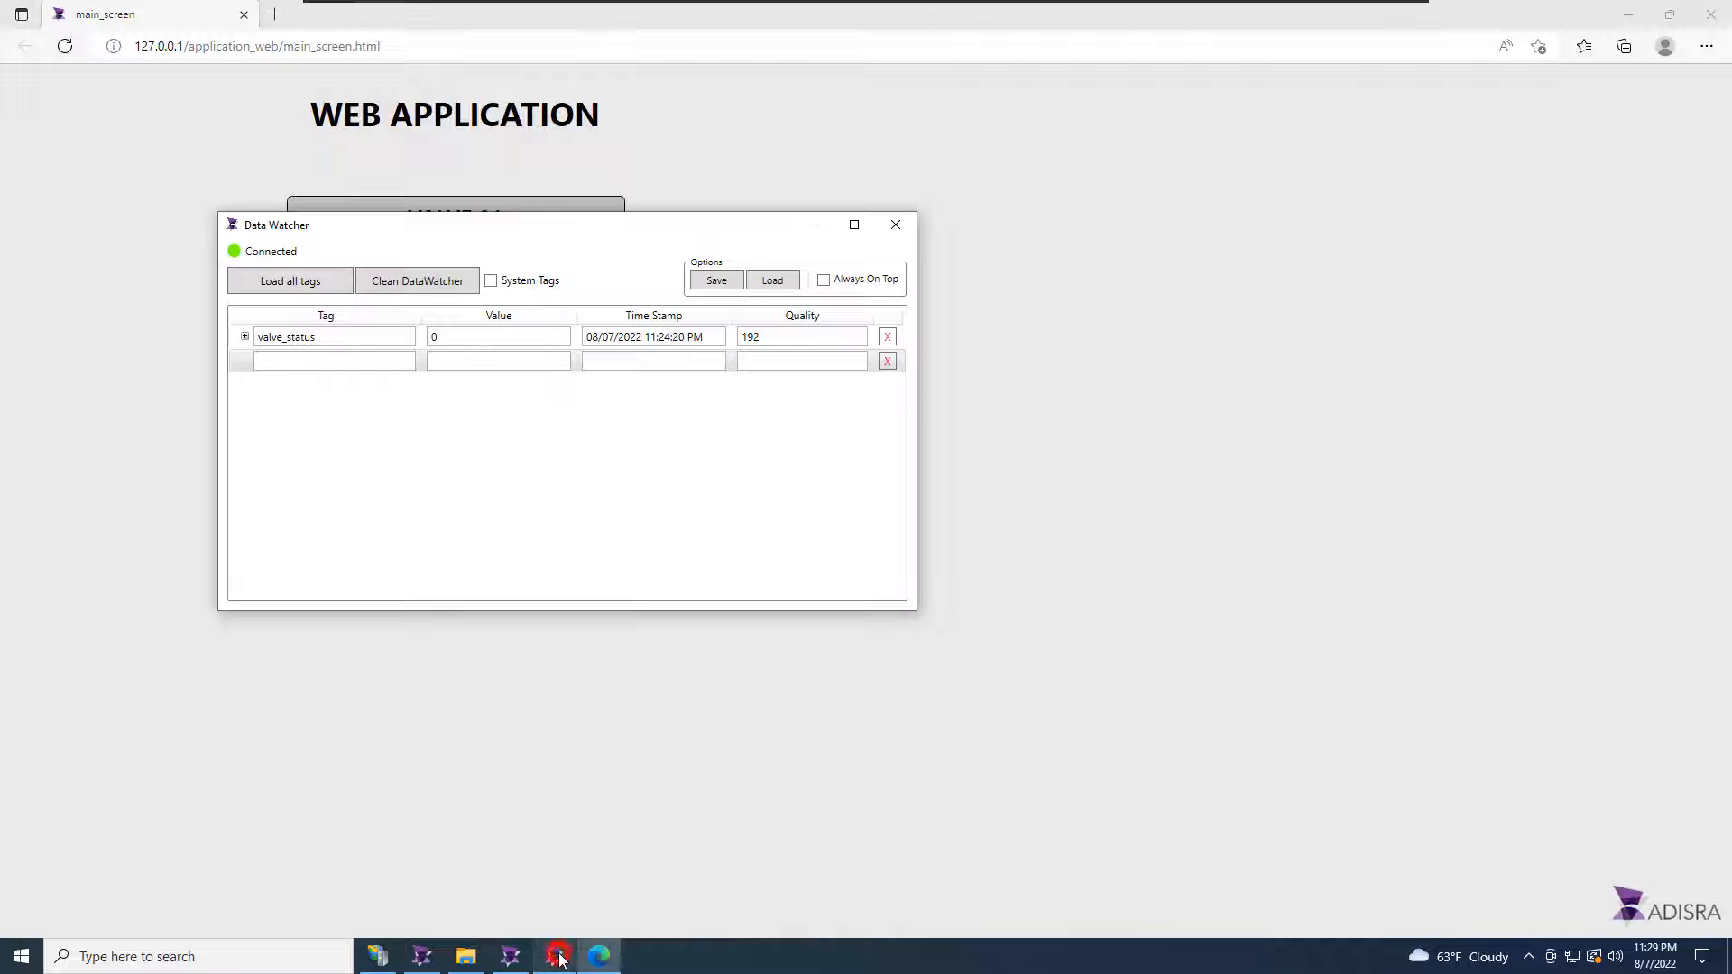
left_click_drag(553, 230, 414, 414)
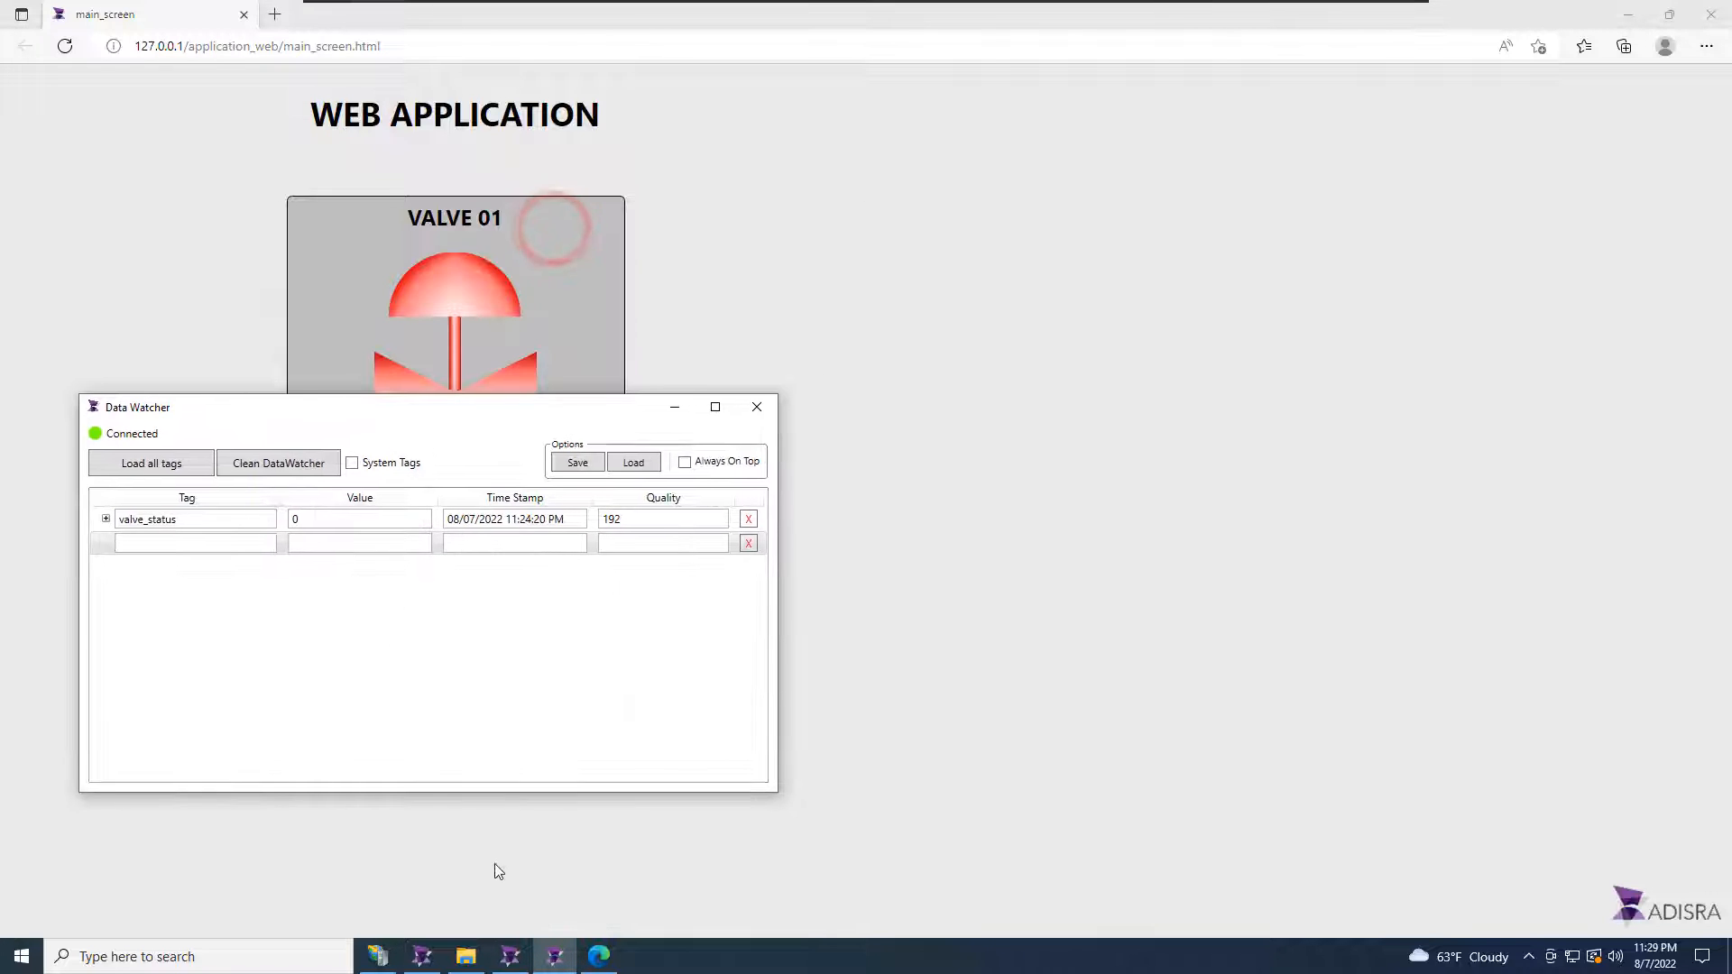
left_click(509, 956)
left_click_drag(790, 118, 1233, 125)
left_click_drag(520, 414, 518, 544)
left_click_drag(527, 542, 533, 537)
double_click(356, 646)
type("1")
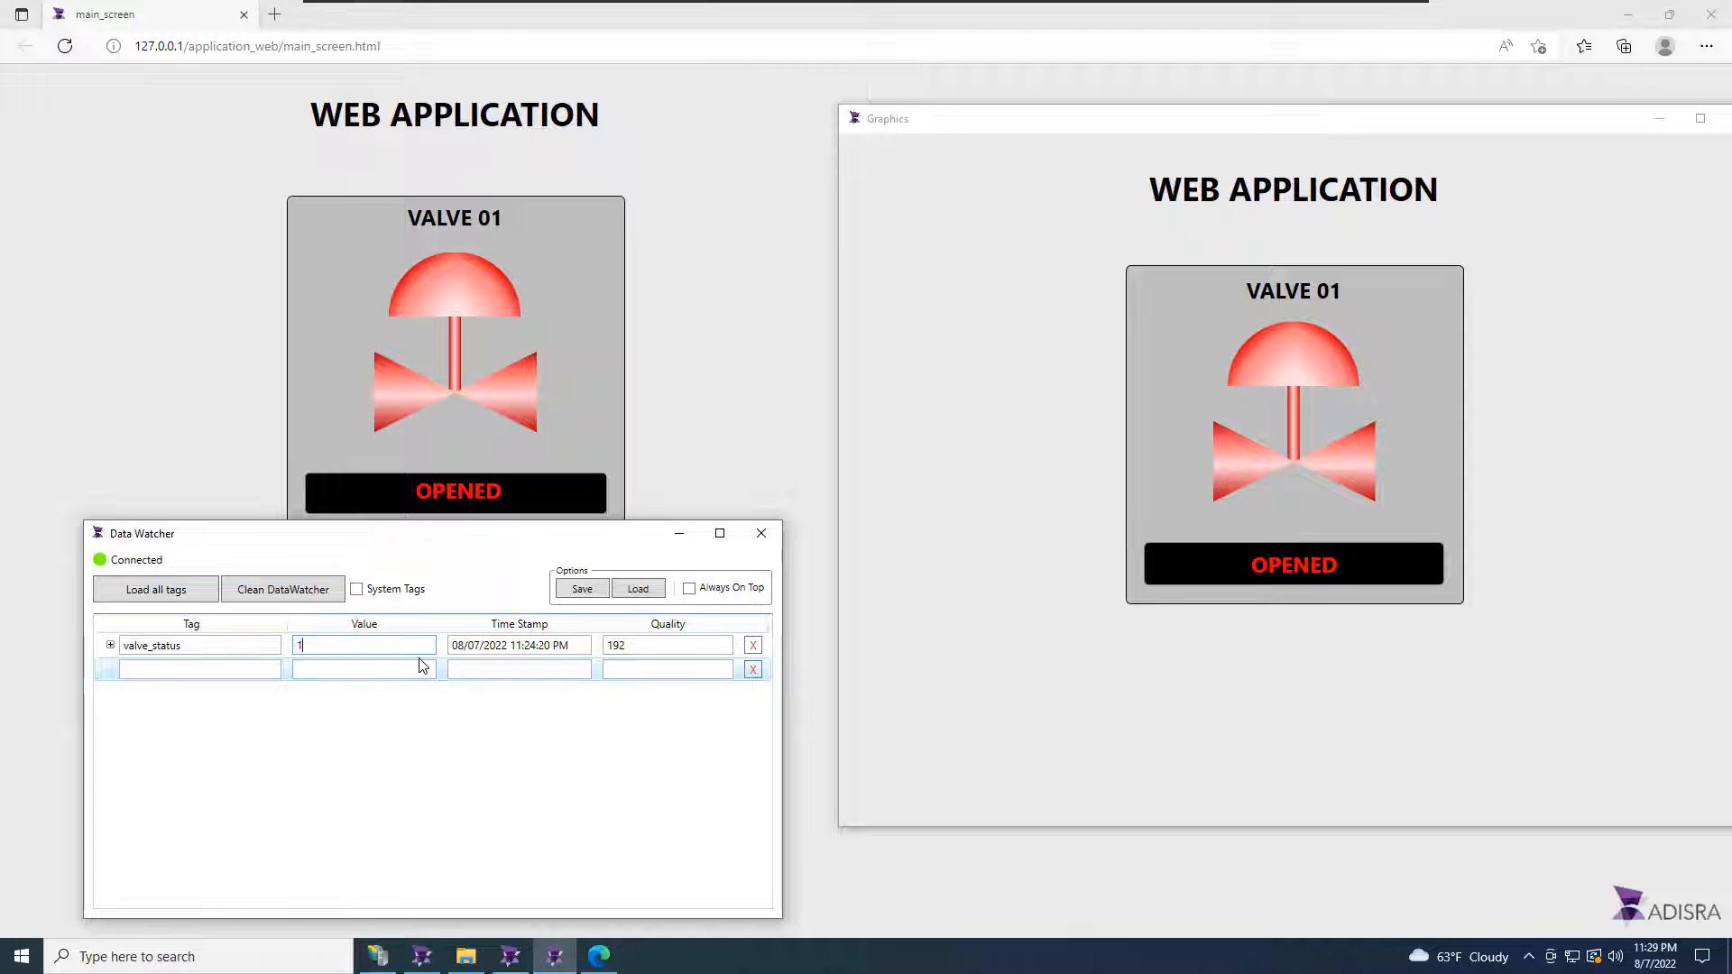
key("Return")
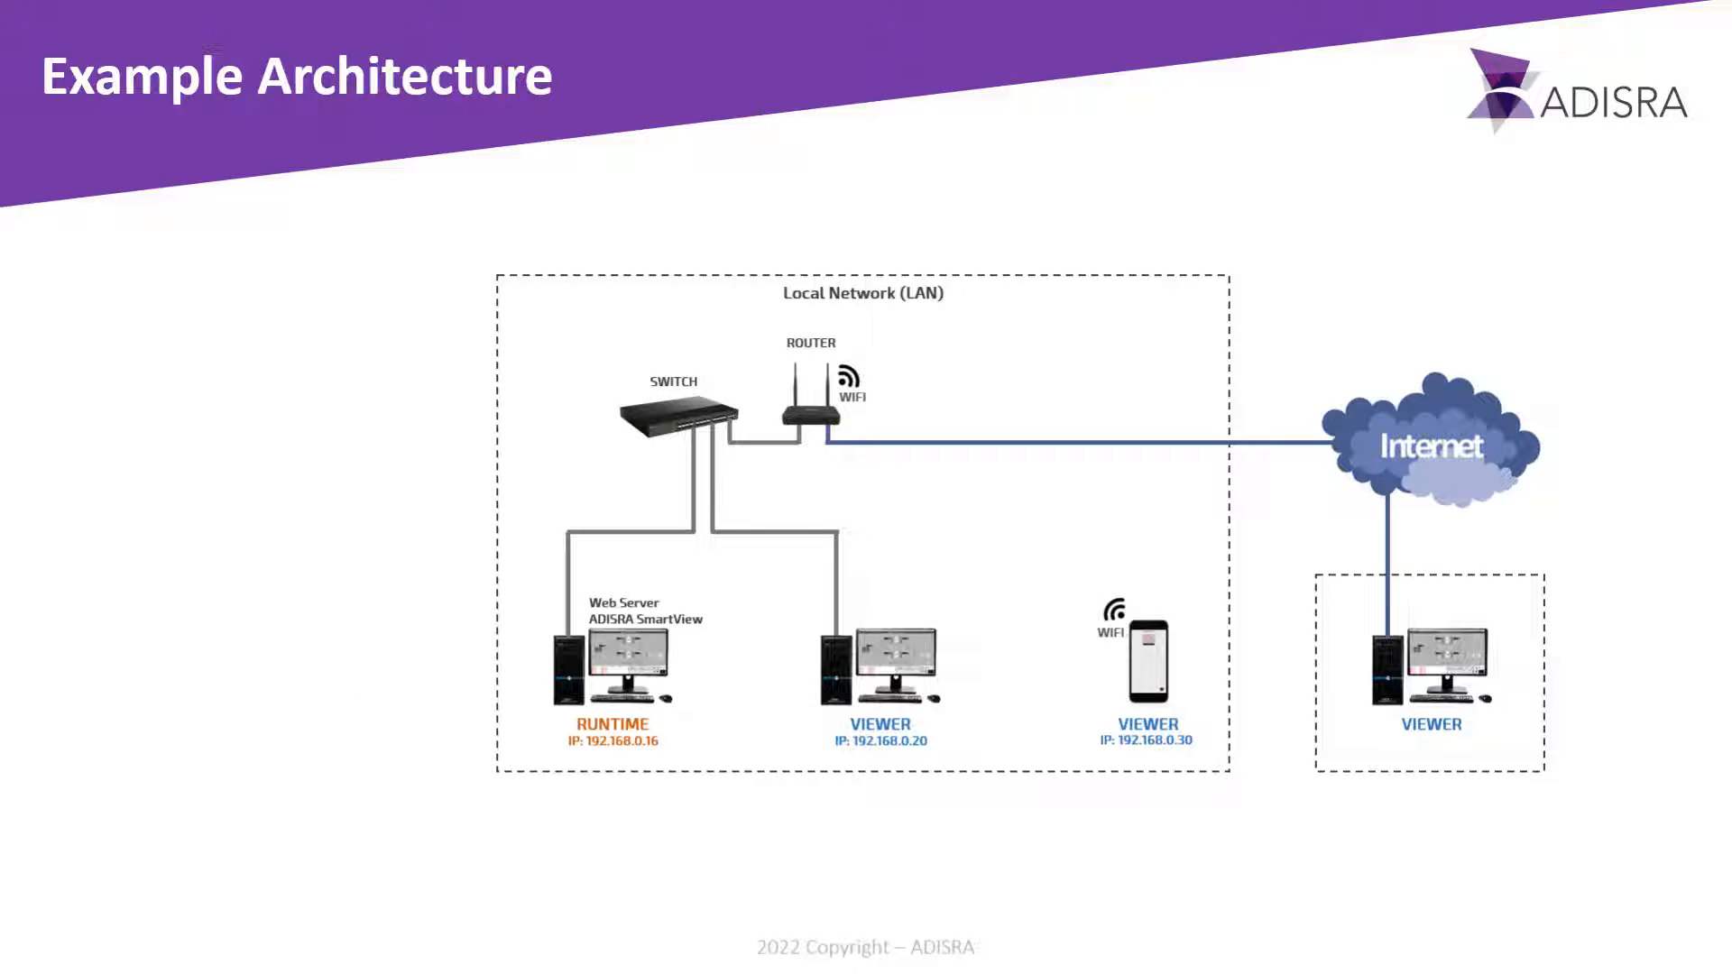
mouse_move(730, 785)
left_mouse_down()
mouse_move(803, 718)
mouse_move(799, 765)
left_mouse_up()
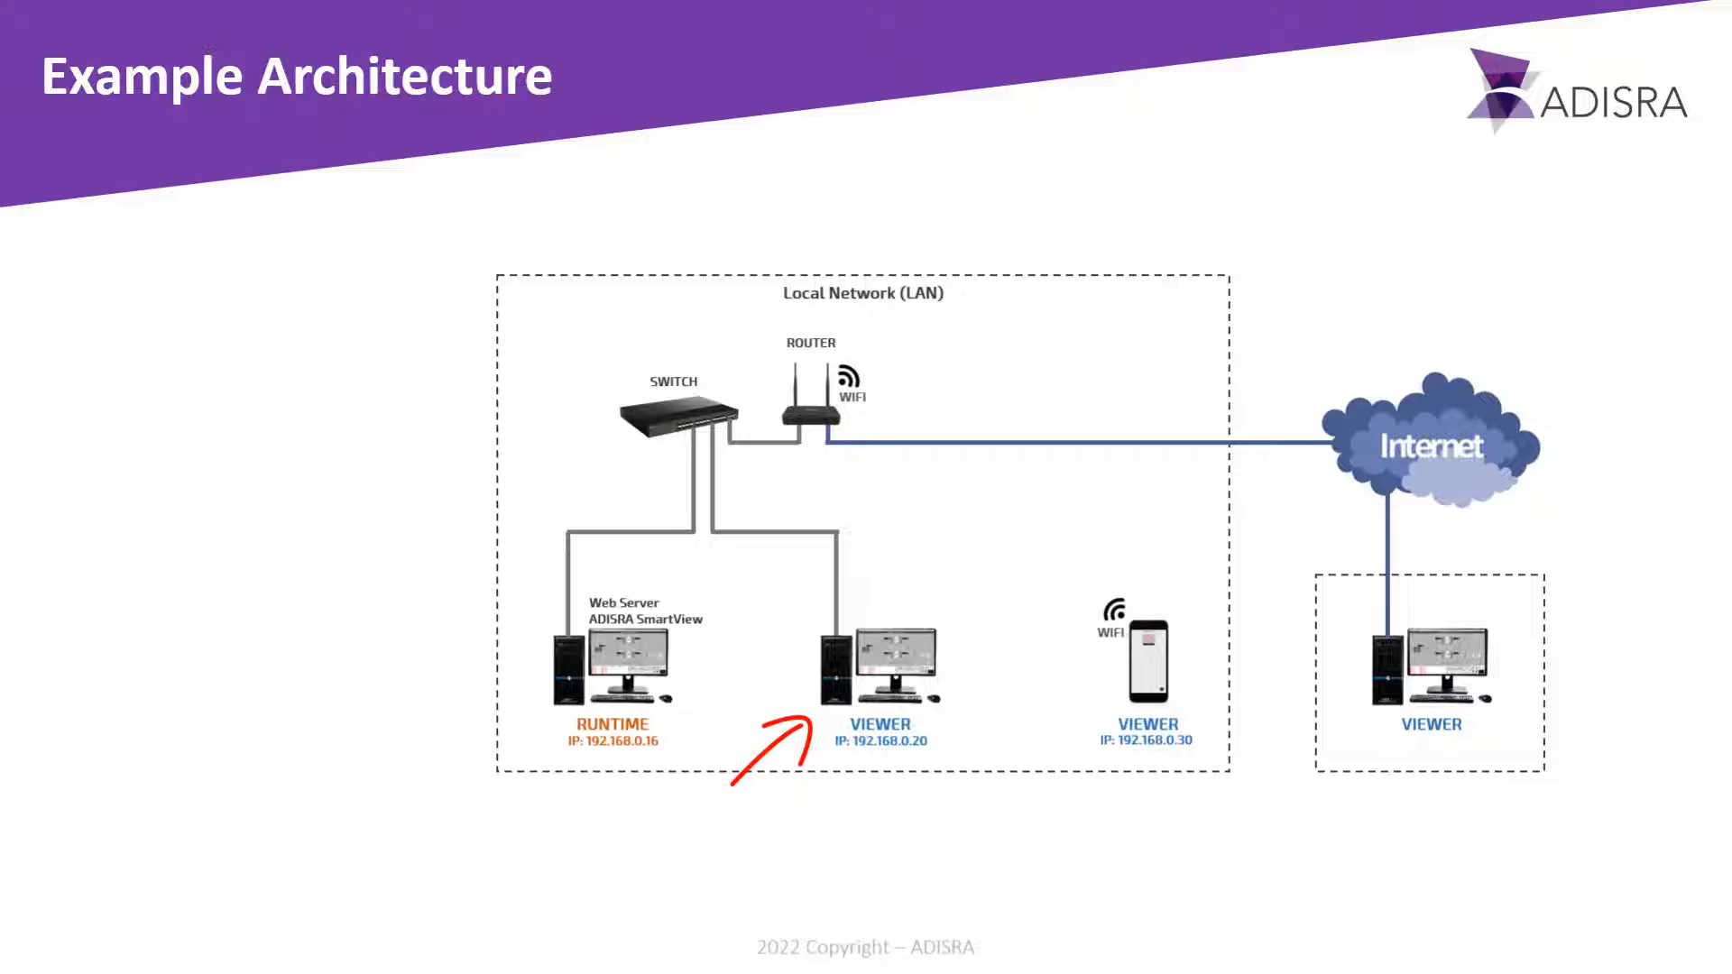